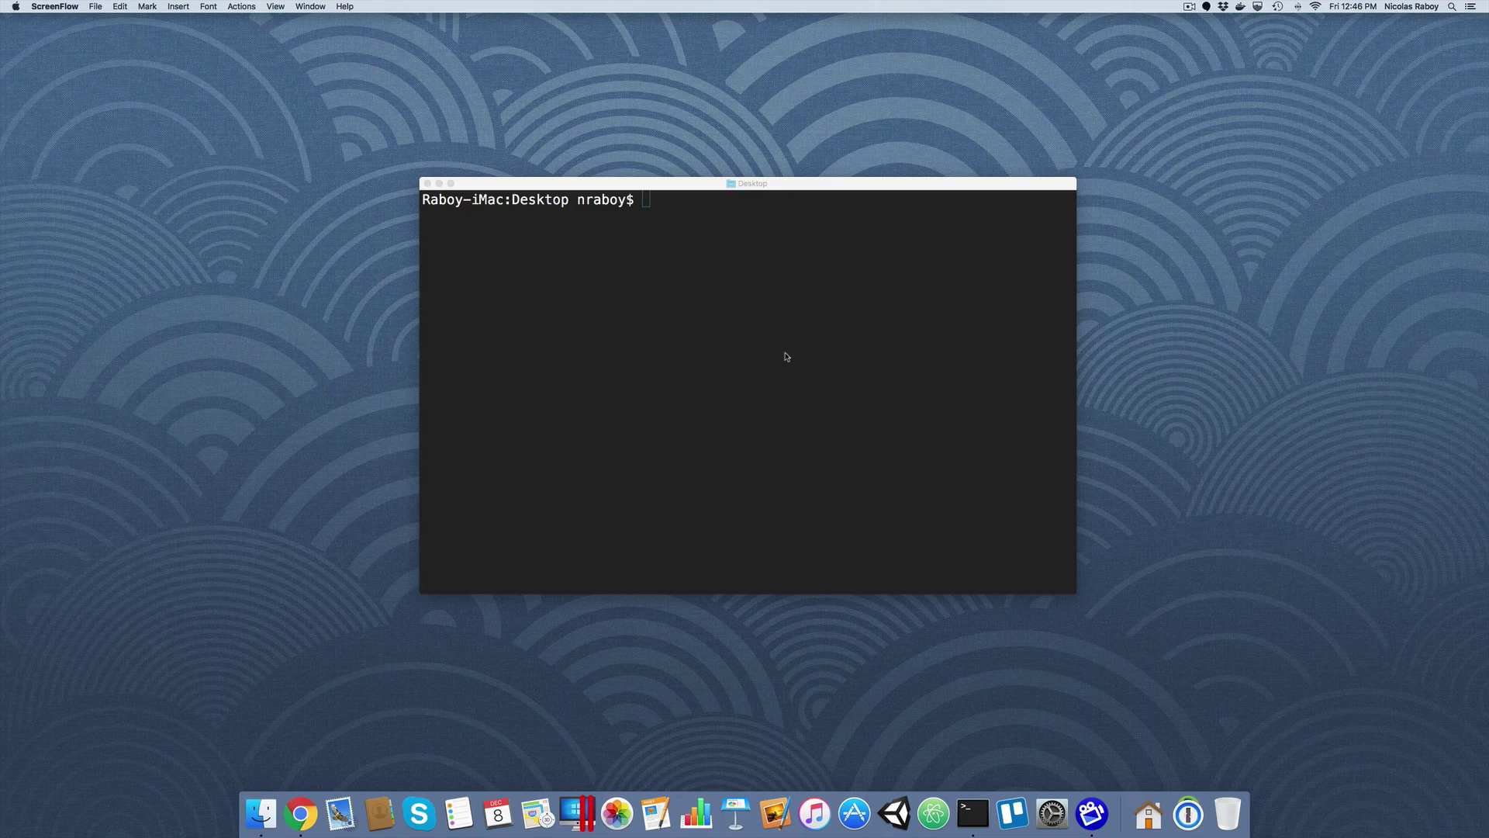
Start a detached couchbase/server container named couchbase1, mapping host port 7091 to 8091
key("ctrl+Left")
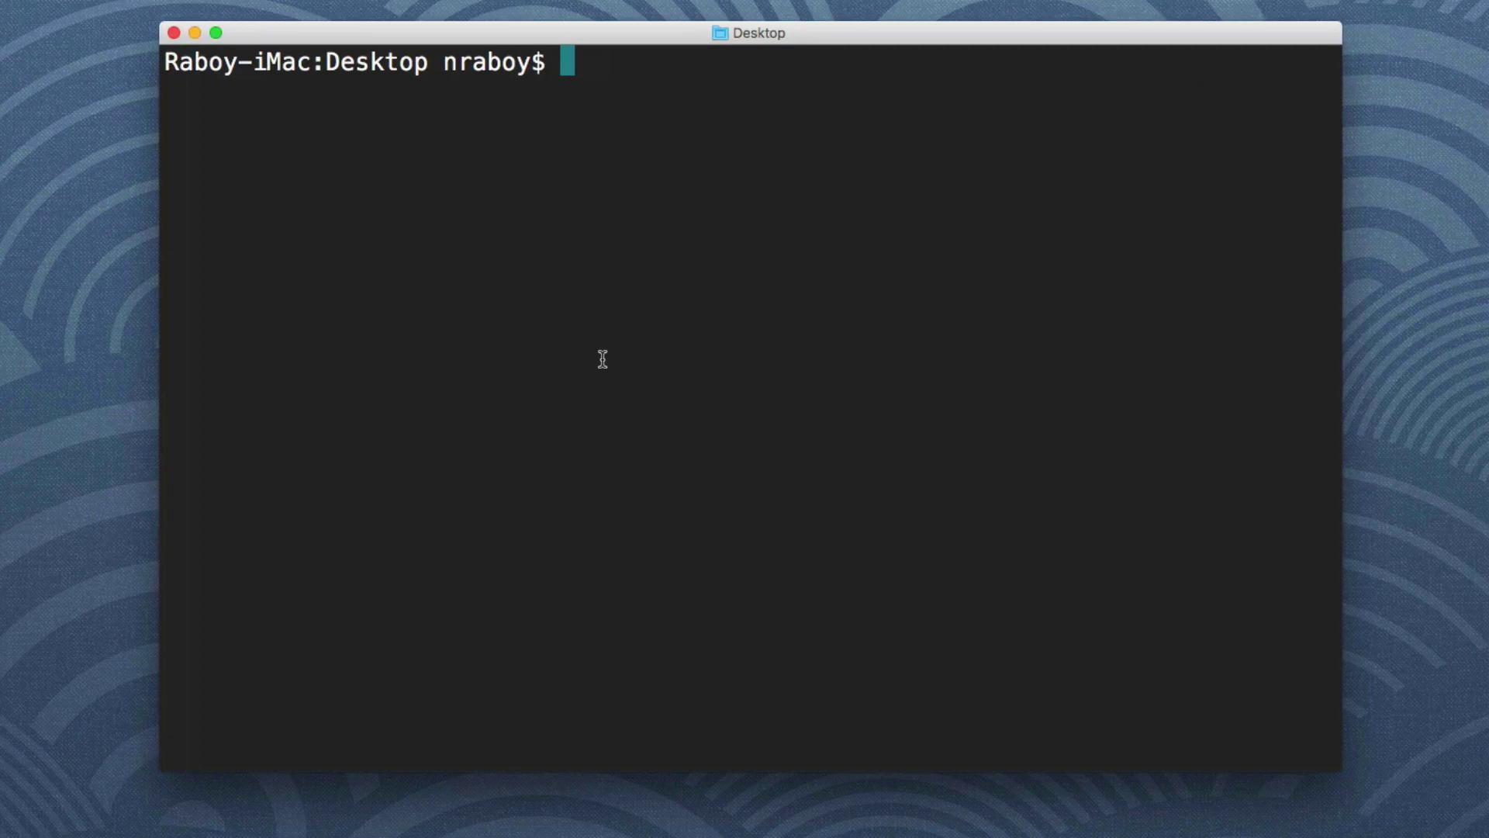
type("docker run -")
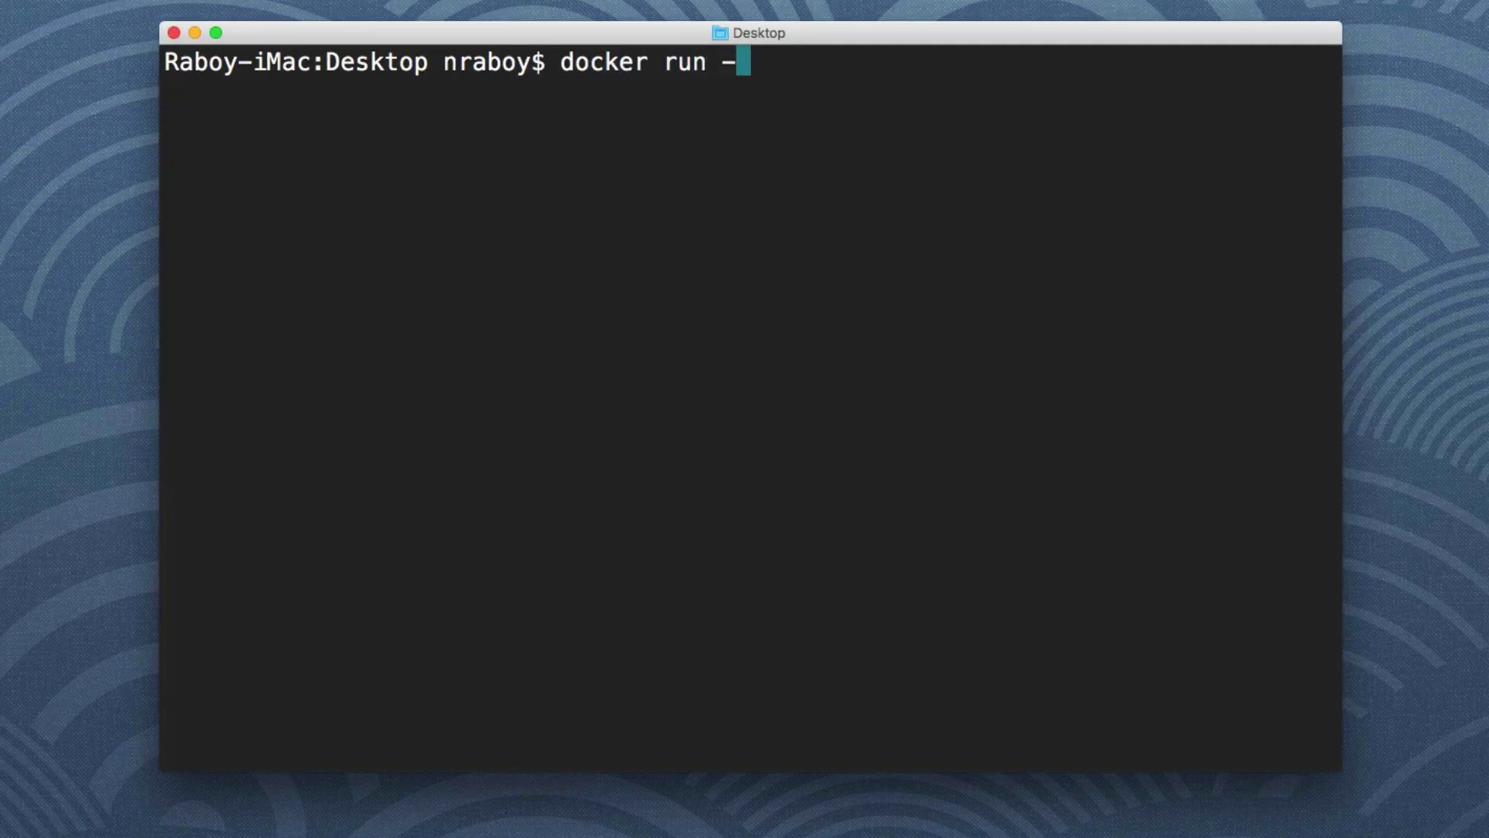
type("d -p ")
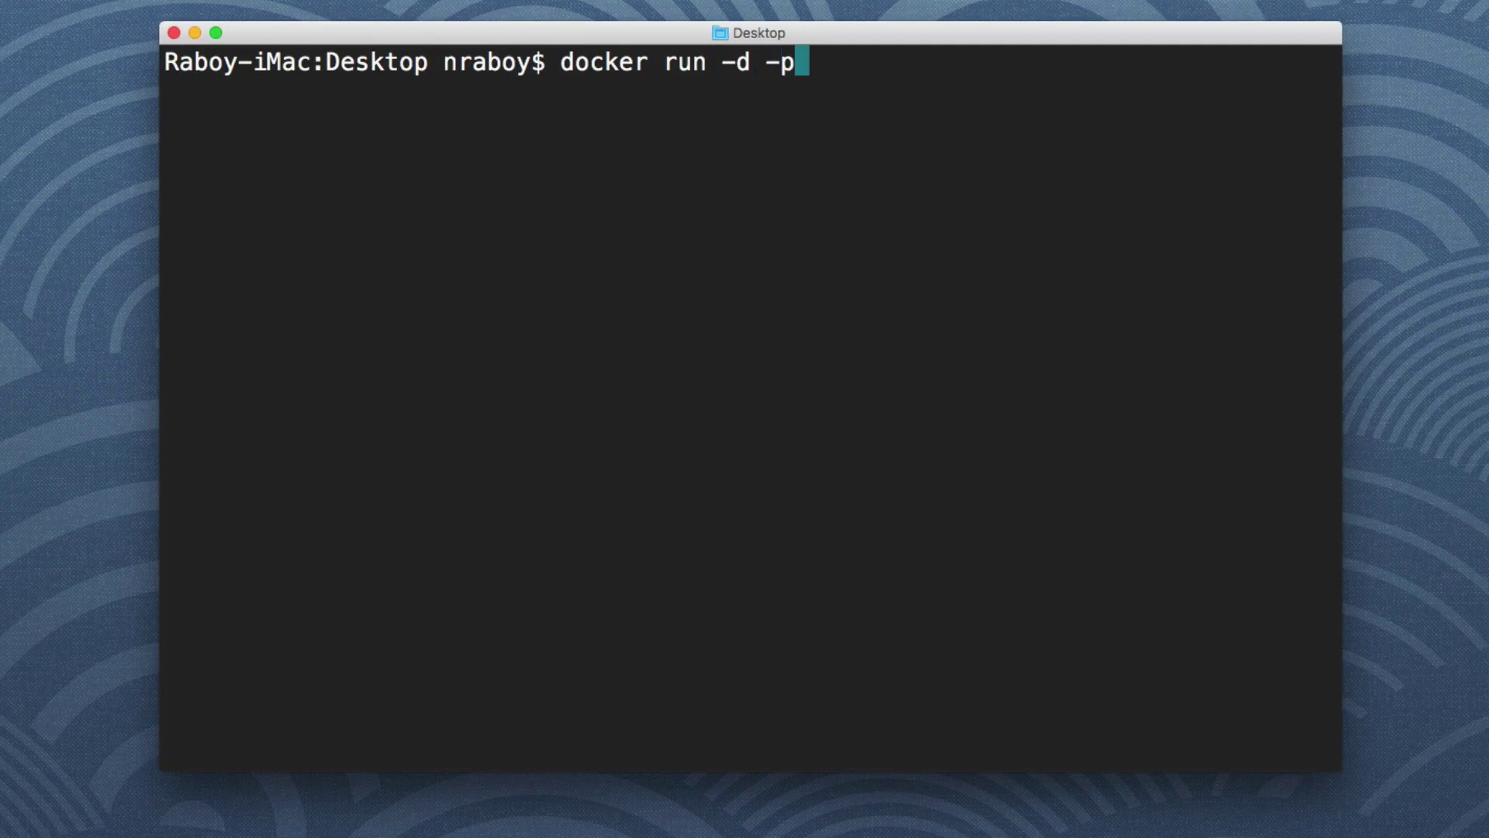
type("7091")
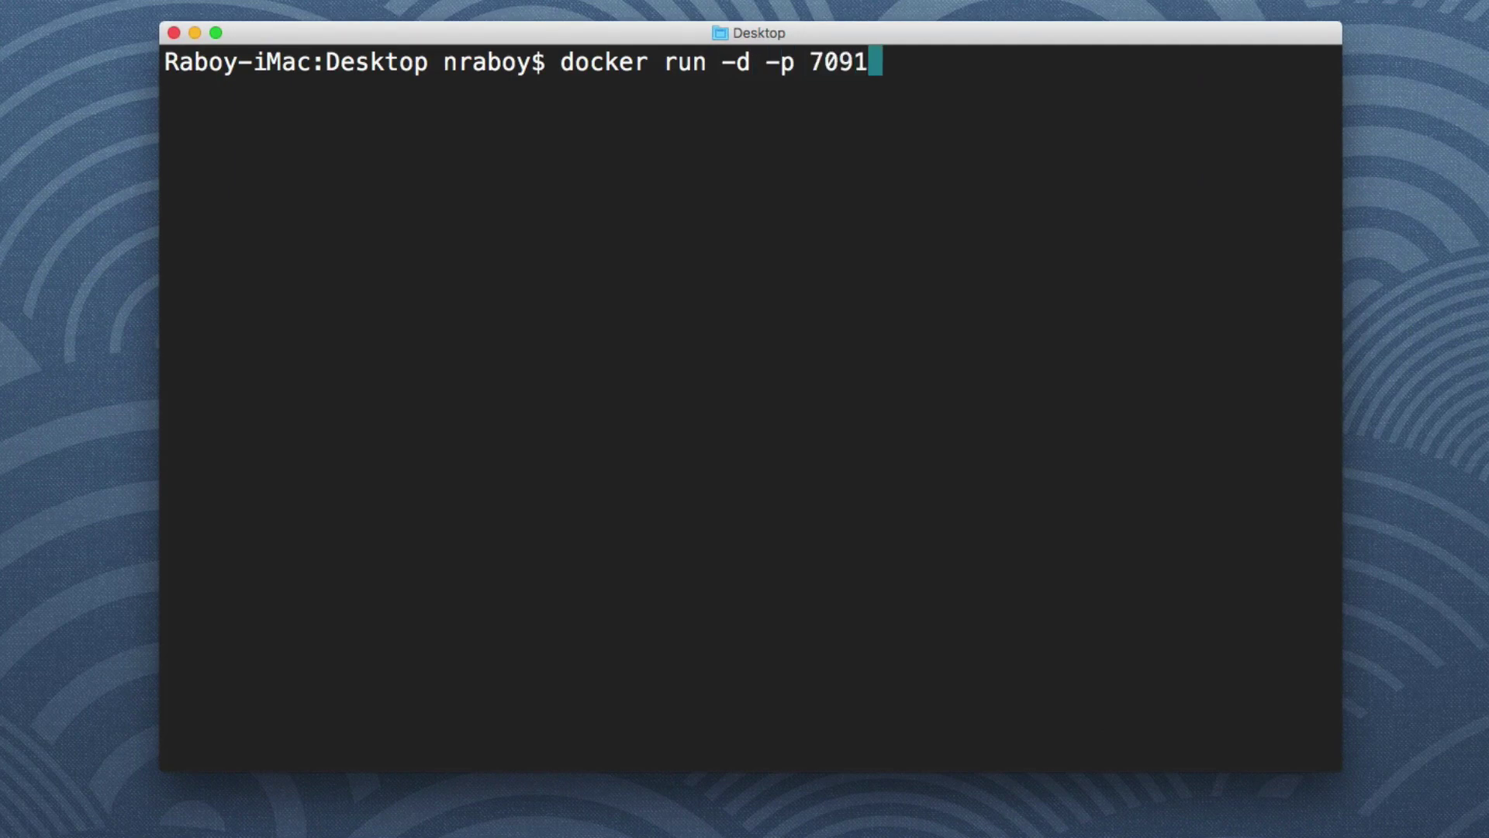
type(":80")
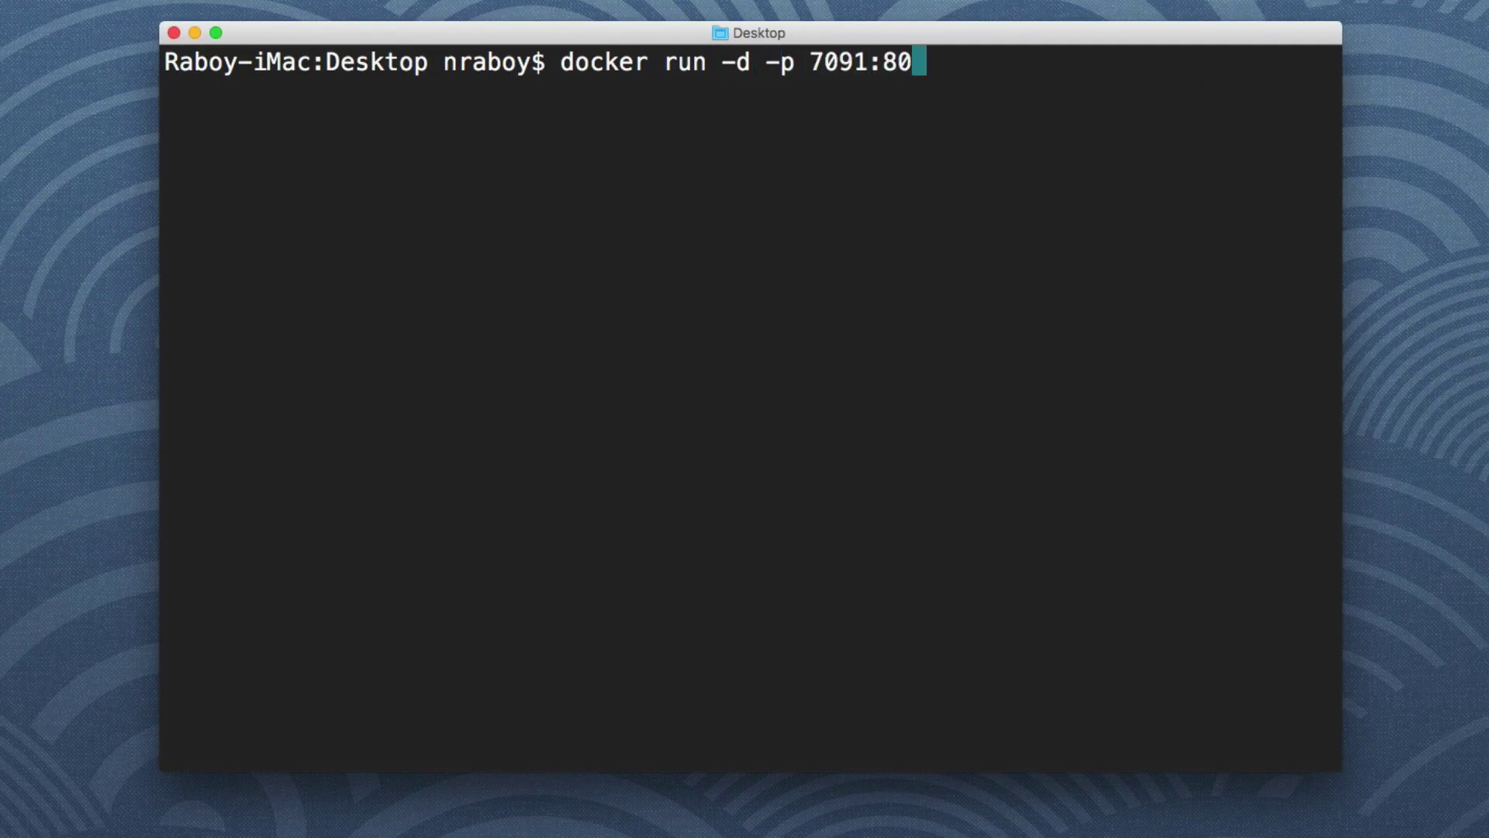
type("91")
type("--name couchbase")
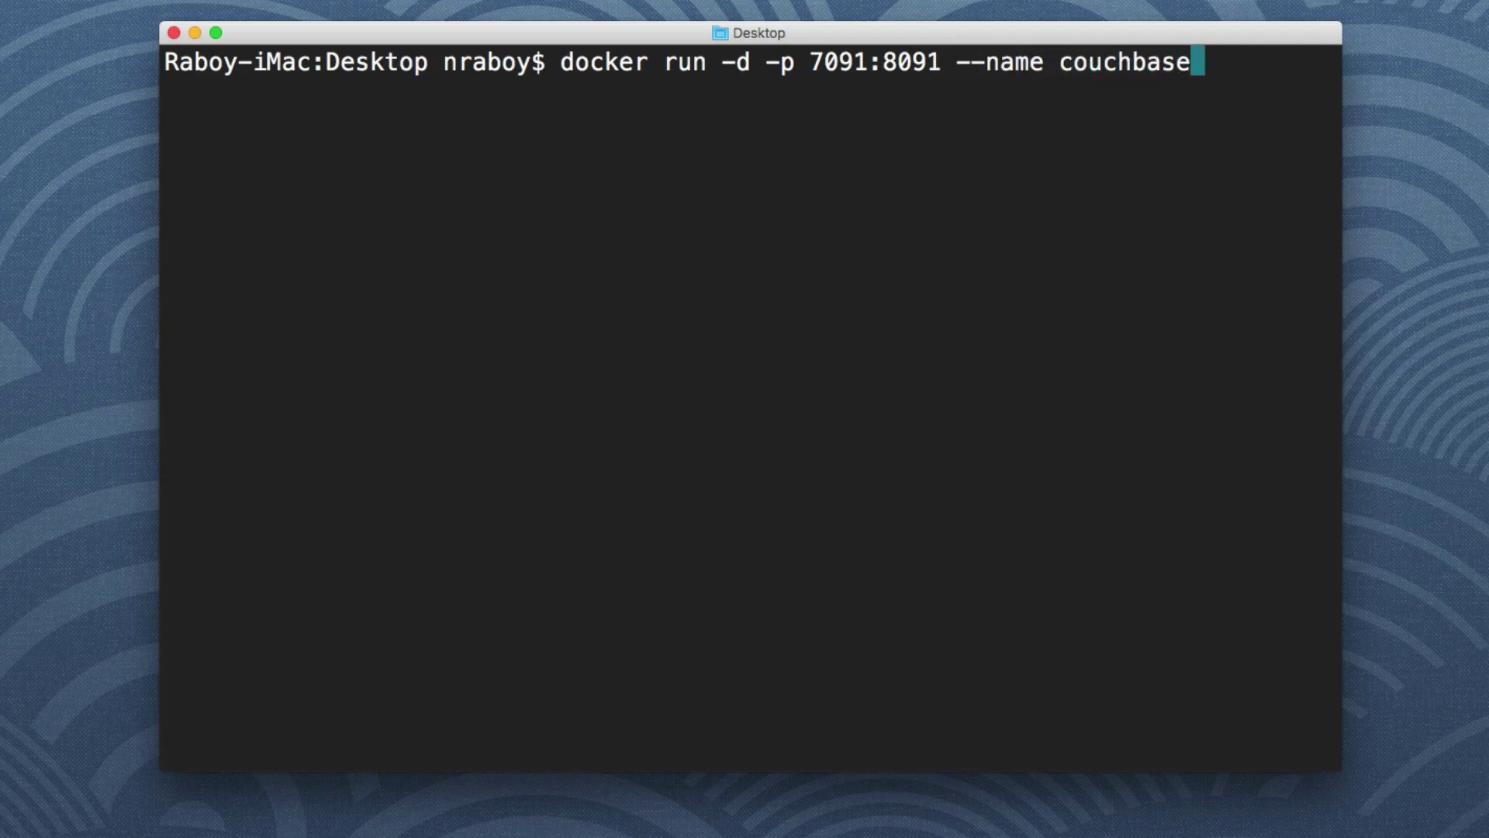
type("1 couchbase/server")
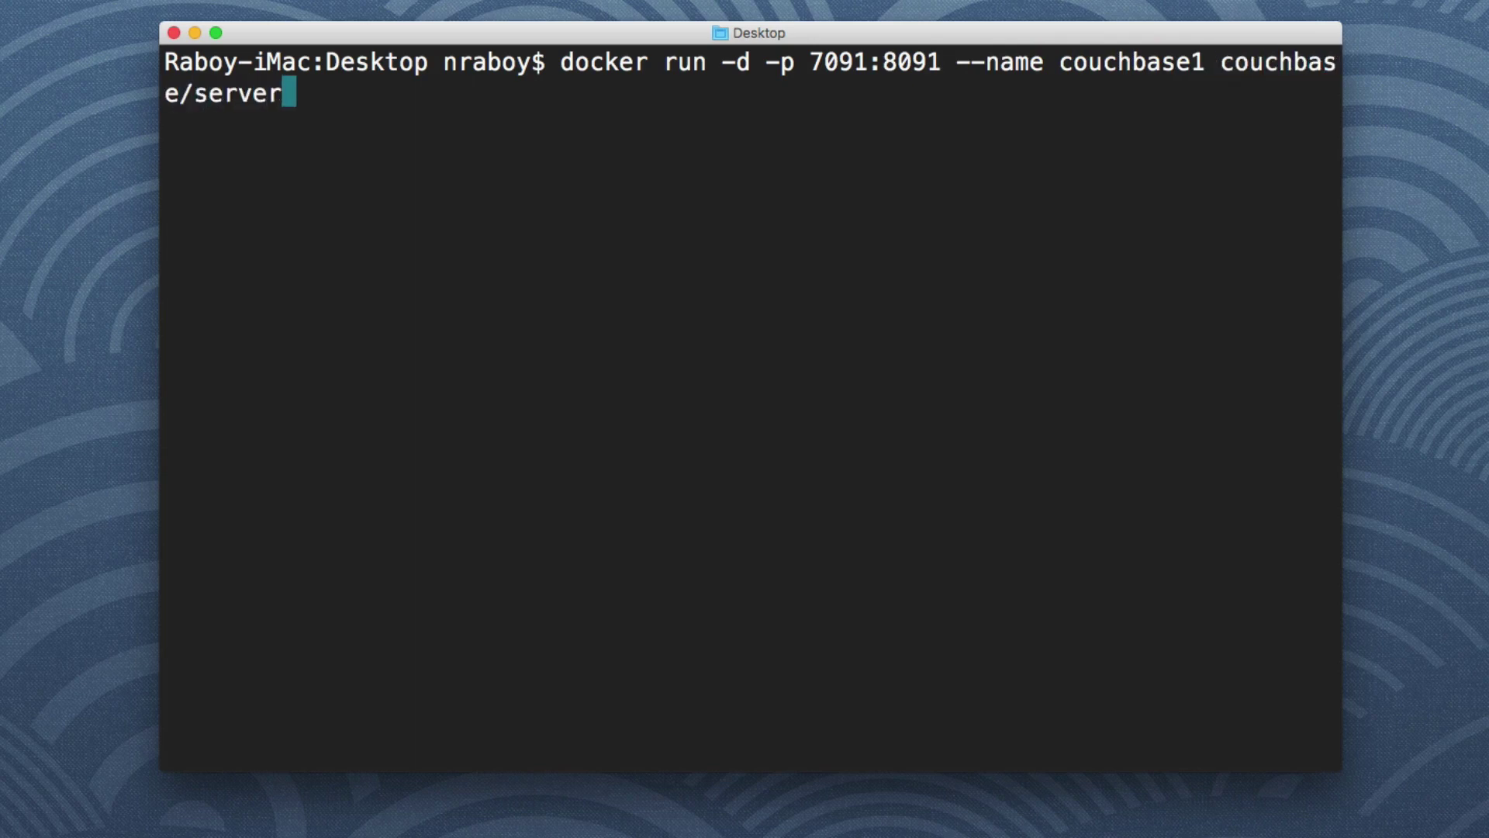
key("Return")
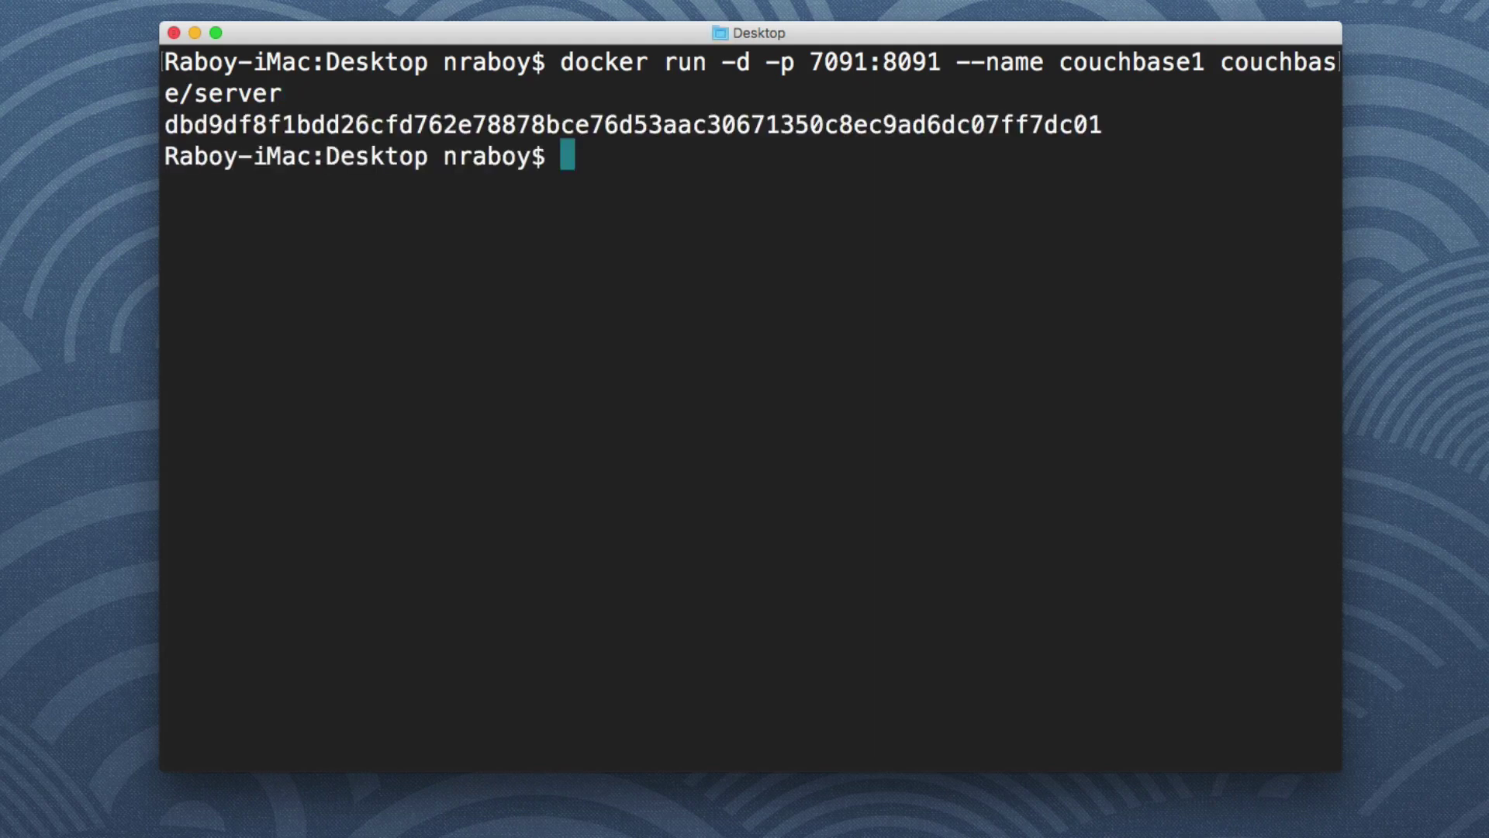
Rerun the docker command as container couchbase2 on host port 8091
key("Up")
key("Left")
key("Left")
key("Left")
key("Left")
key("Left")
key("Left")
key("Left")
key("Left")
key("Left")
key("Left")
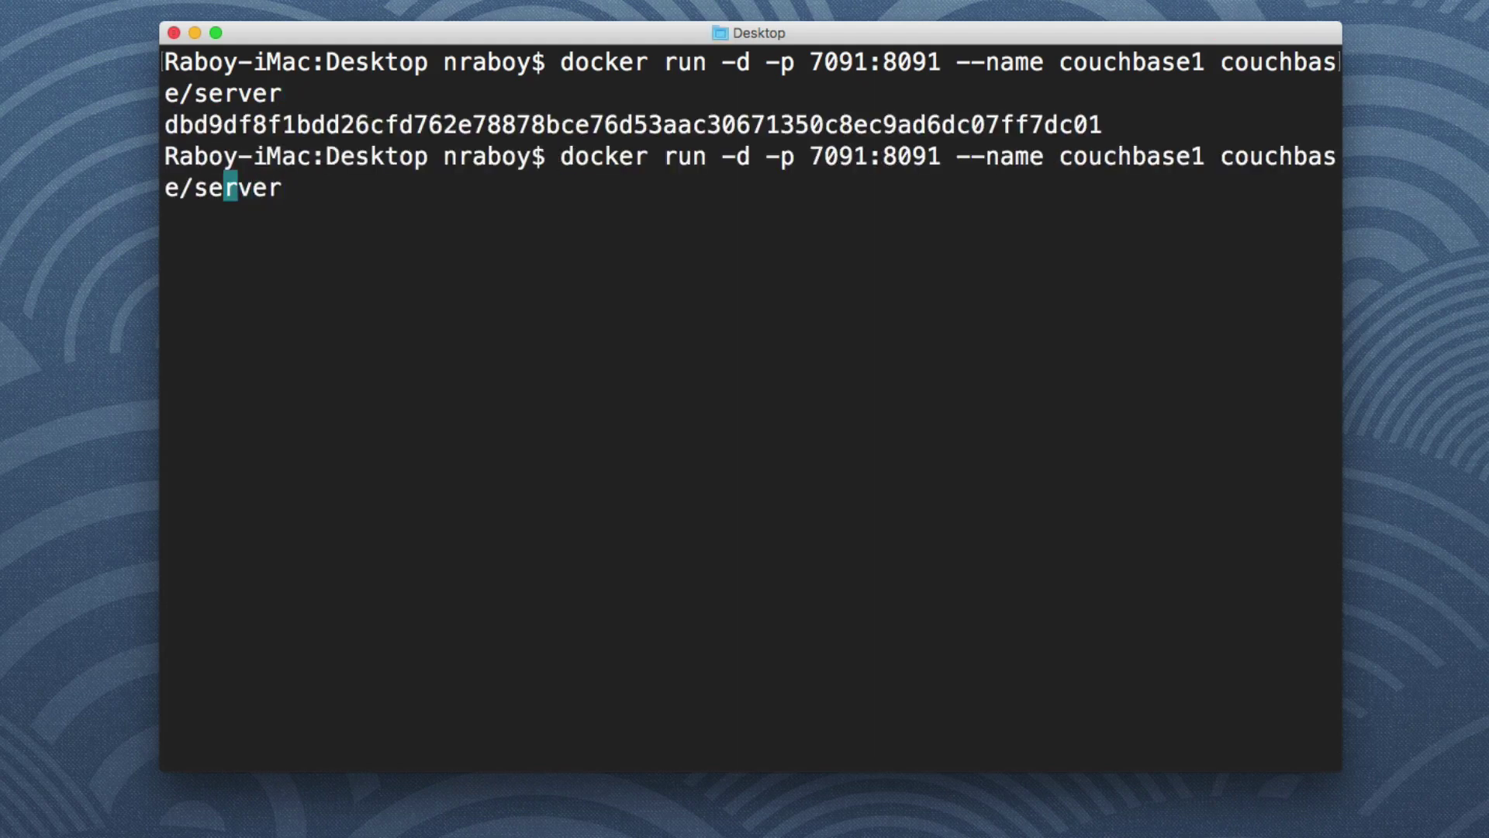
key("Left")
key("Left")
key("Left")
key("Left")
key("Left")
key("Left")
key("Left")
key("BackSpace")
type("2")
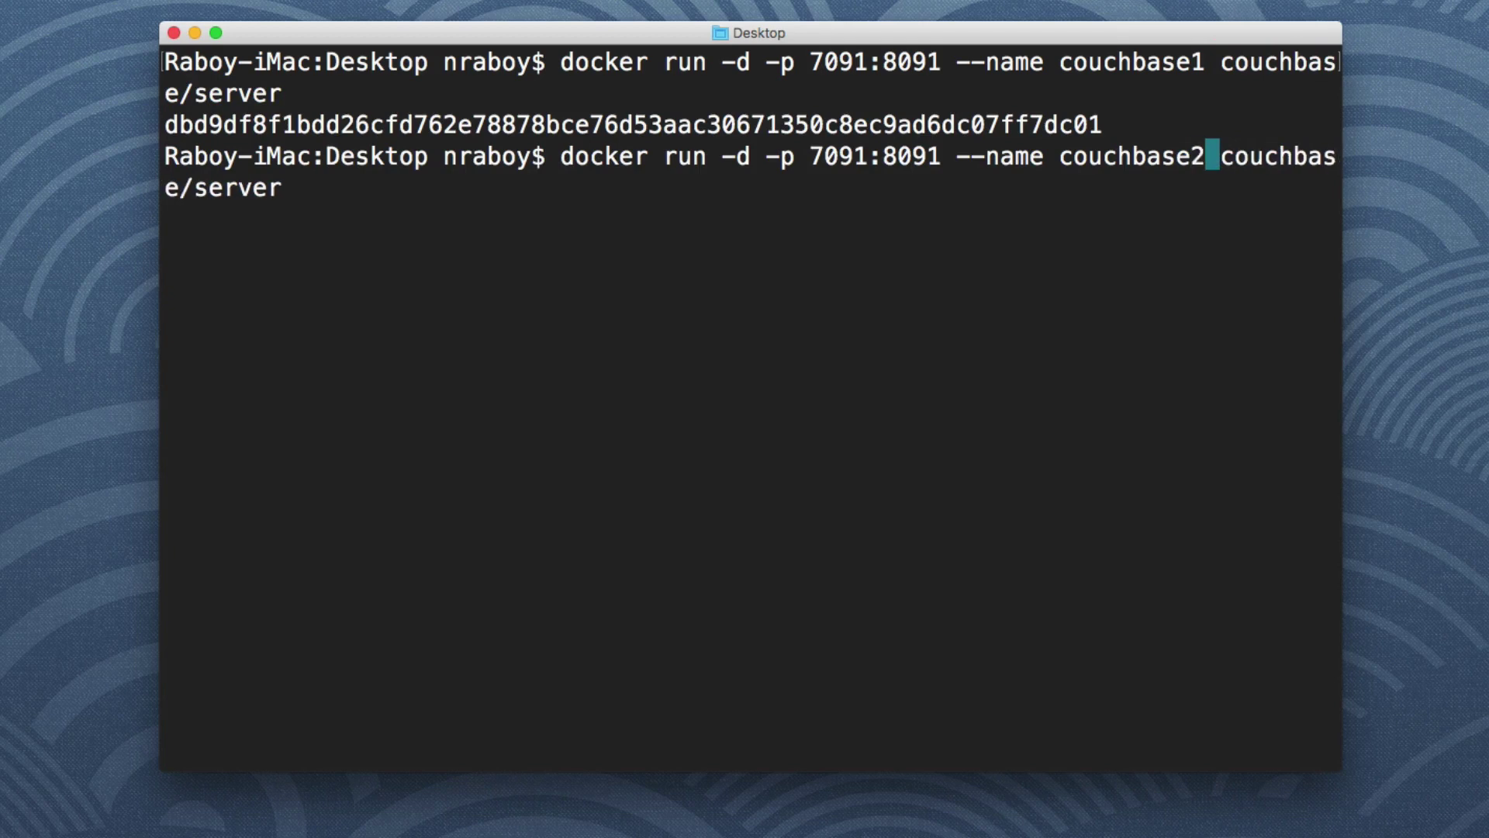
key("Left")
key("Left")
key("Left")
key("Left")
key("Left")
key("Left")
key("Left")
key("Left")
key("Left")
key("Left")
key("Left")
key("Left")
key("Left")
key("Left")
key("Left")
key("Left")
key("Left")
key("Left")
key("Left")
key("Left")
key("Left")
key("Left")
key("Left")
key("Left")
key("Left")
key("Left")
key("BackSpace")
type("8")
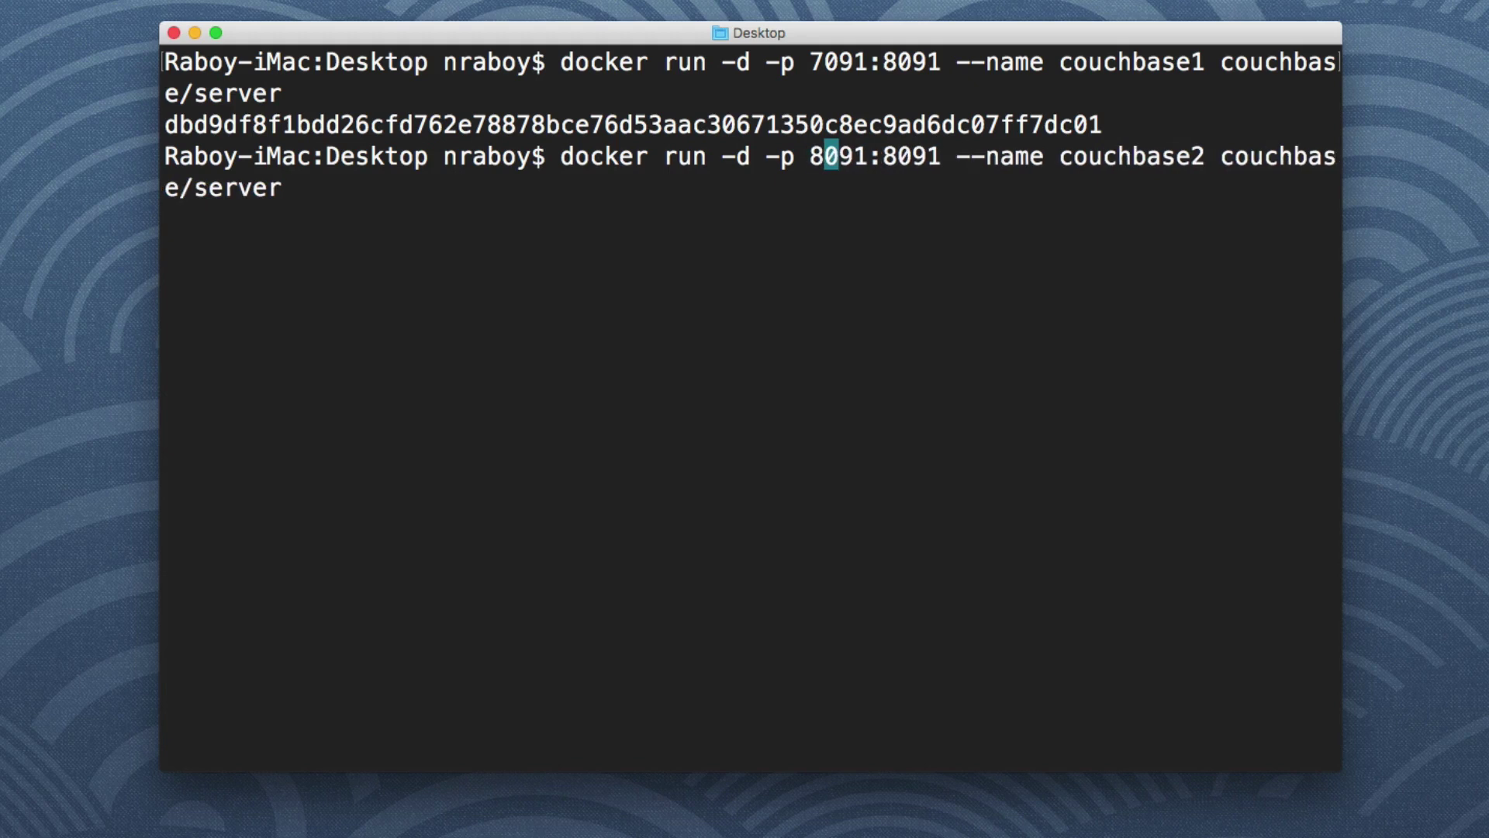
key("Return")
Rerun the docker command as container couchbase3 on host port 9091
key("Up")
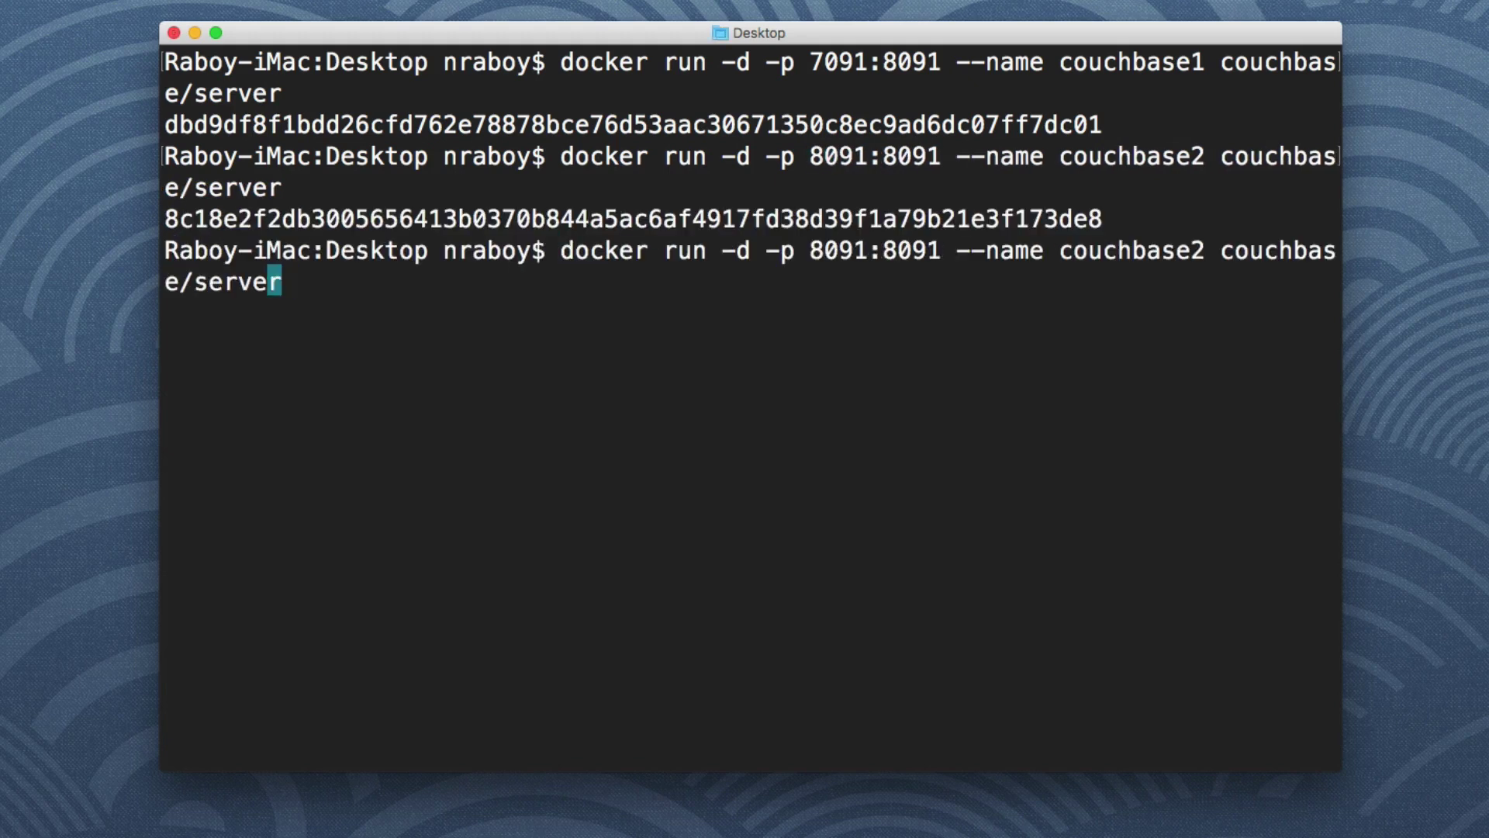
key("Left")
key("Left")
key("Left")
key("Left")
key("Left")
key("Left")
key("Left")
key("Left")
key("Left")
key("Left")
key("Left")
key("Left")
key("Left")
key("Left")
key("Left")
key("Left")
key("BackSpace")
type("3")
key("Left")
key("Left")
key("Left")
key("Left")
key("Left")
key("Left")
key("Left")
key("Left")
key("Left")
key("Left")
key("Left")
key("Left")
key("Left")
key("Left")
key("Left")
key("Left")
key("Left")
key("Left")
key("Left")
key("Left")
key("Left")
key("Left")
key("Left")
key("Left")
key("Left")
key("Left")
key("BackSpace")
type("9")
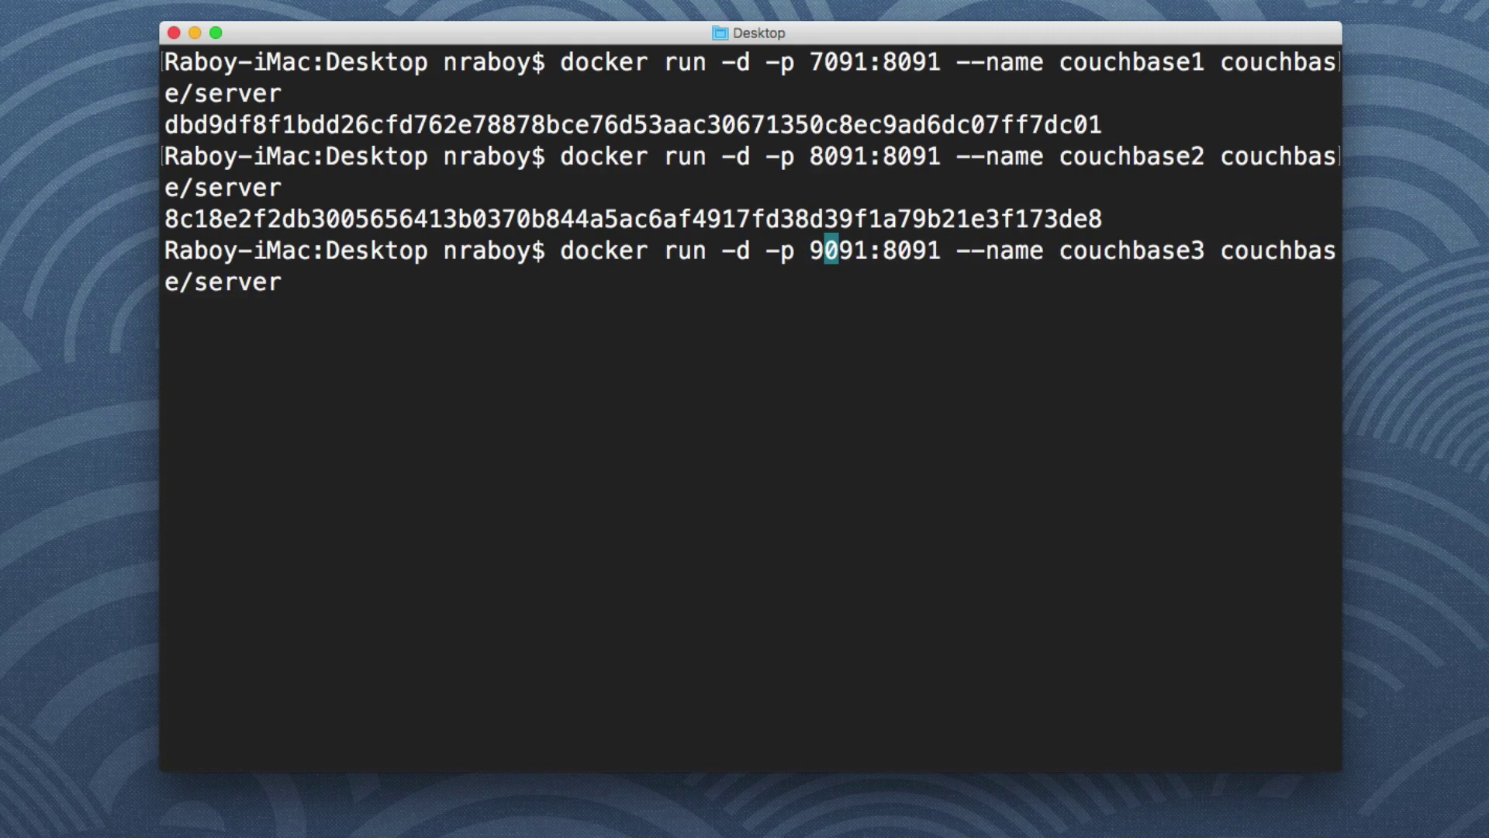
key("Return")
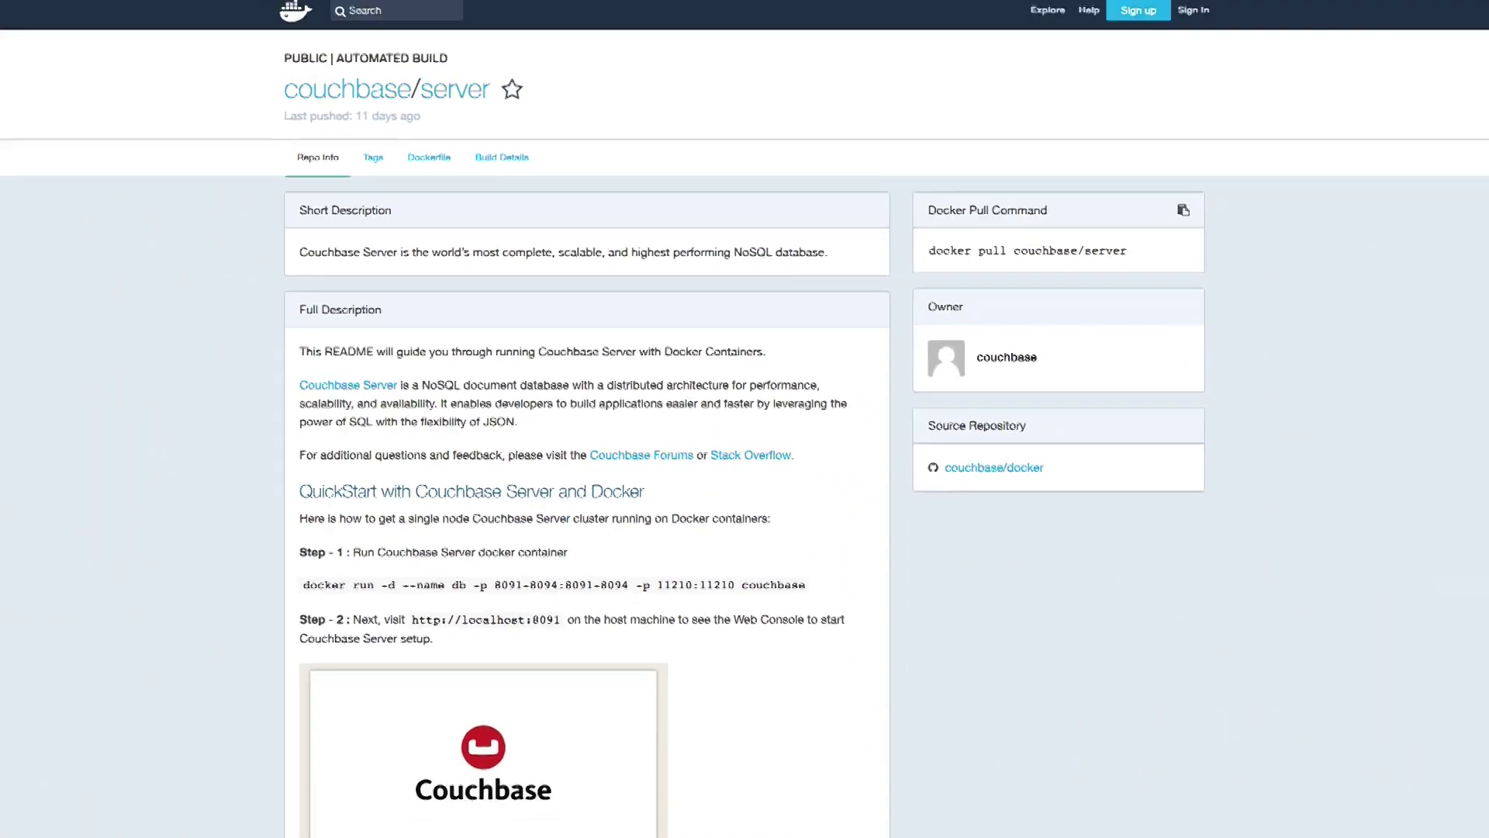
Load the first node's console at localhost:7091 in a new tab and zoom the page in
key("super+t")
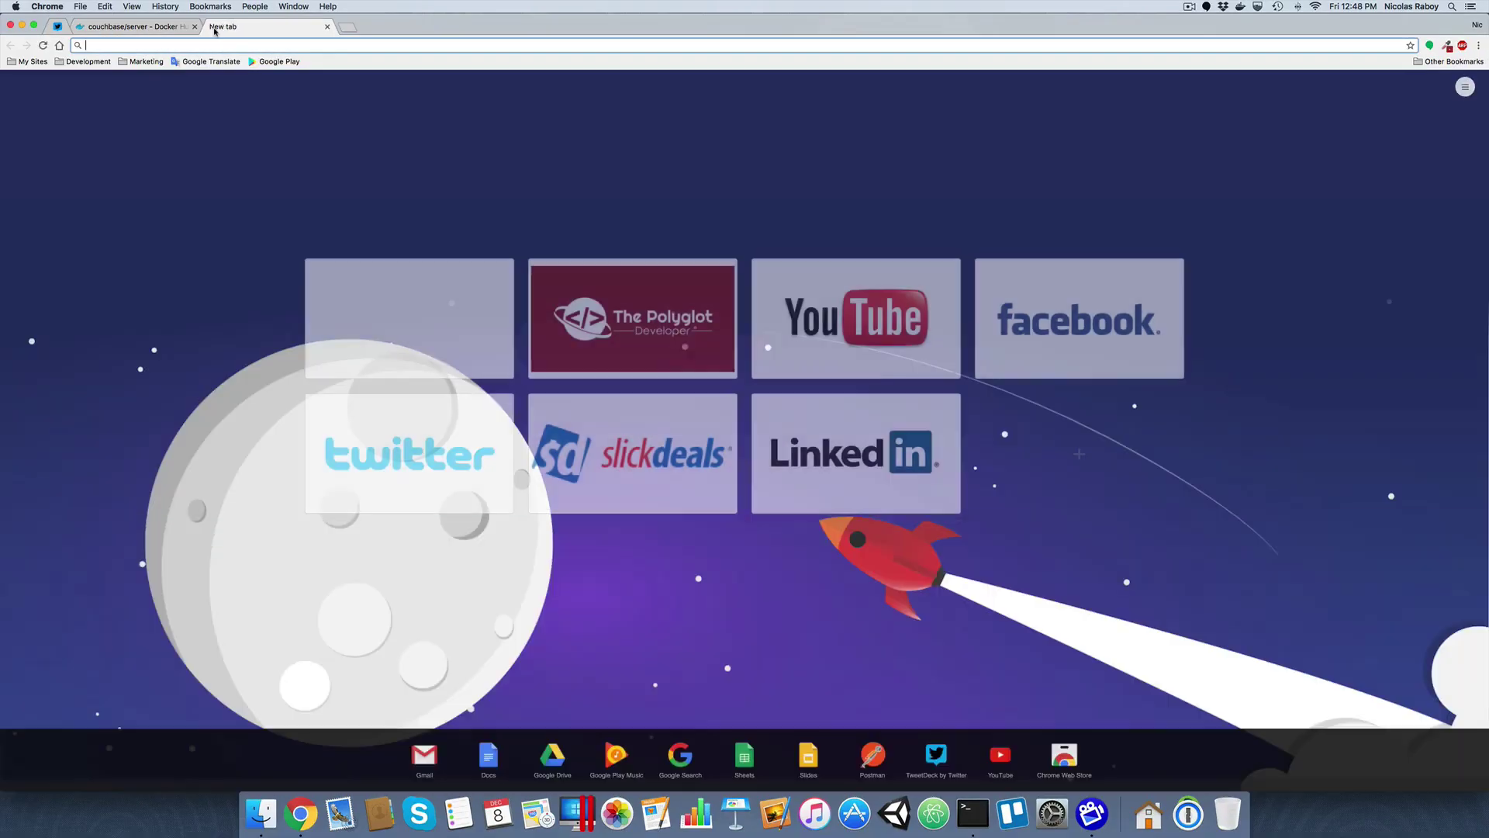
type("localhost:7091")
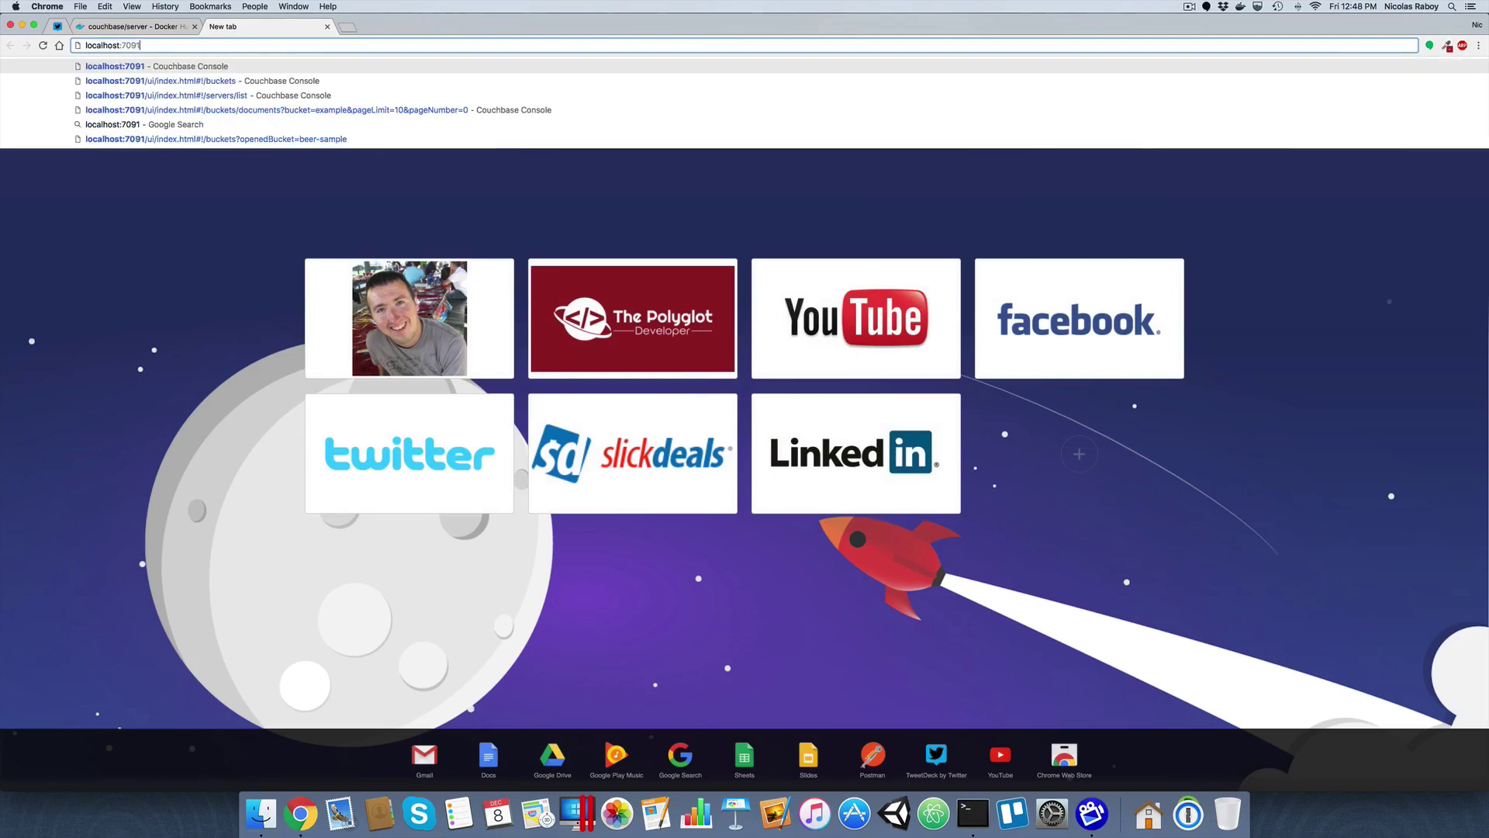
key("Return")
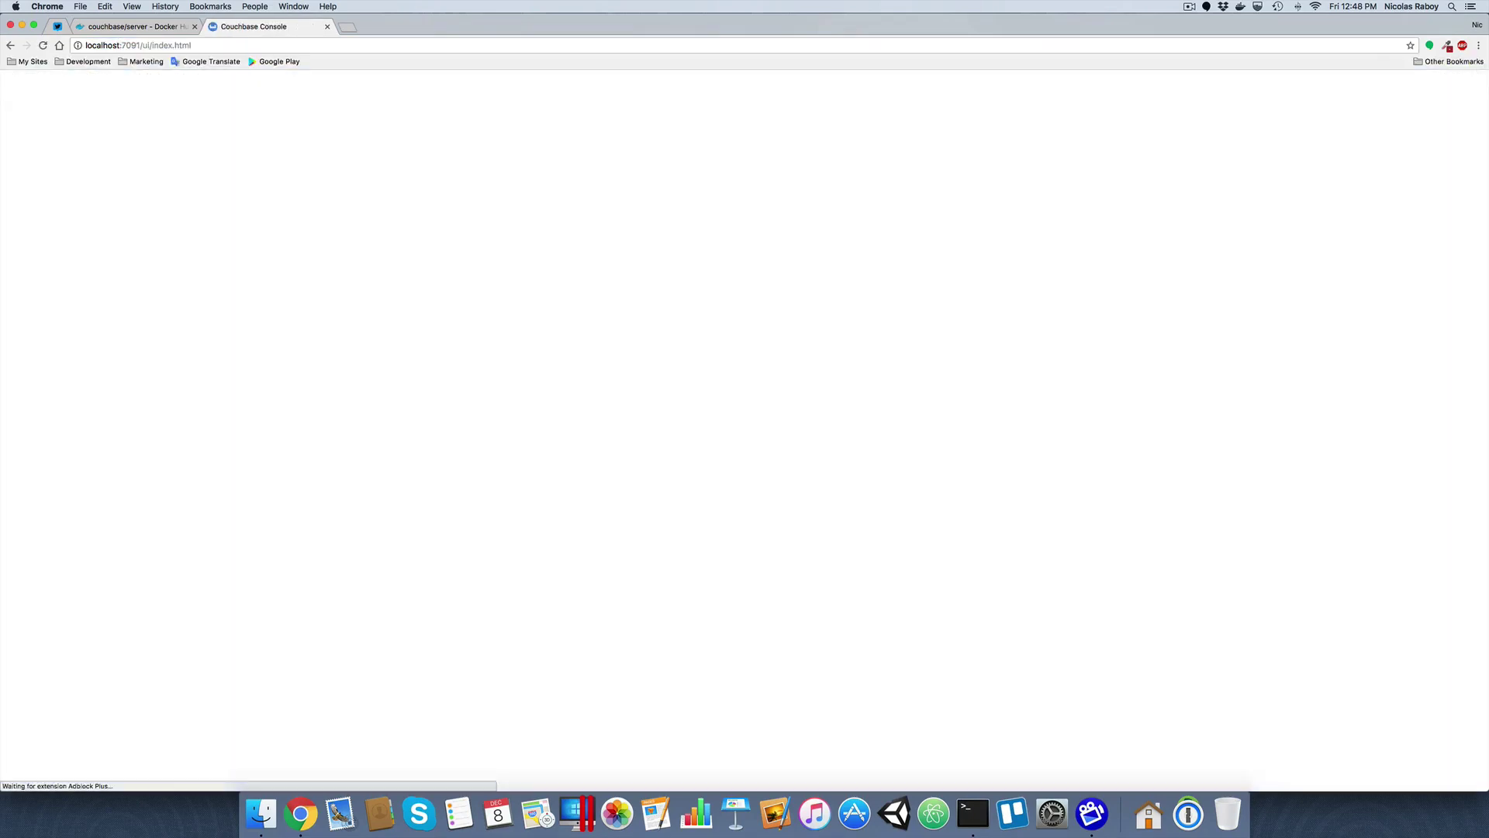
key("super+equal")
key("super+equal")
key("super+equal")
key("super+equal")
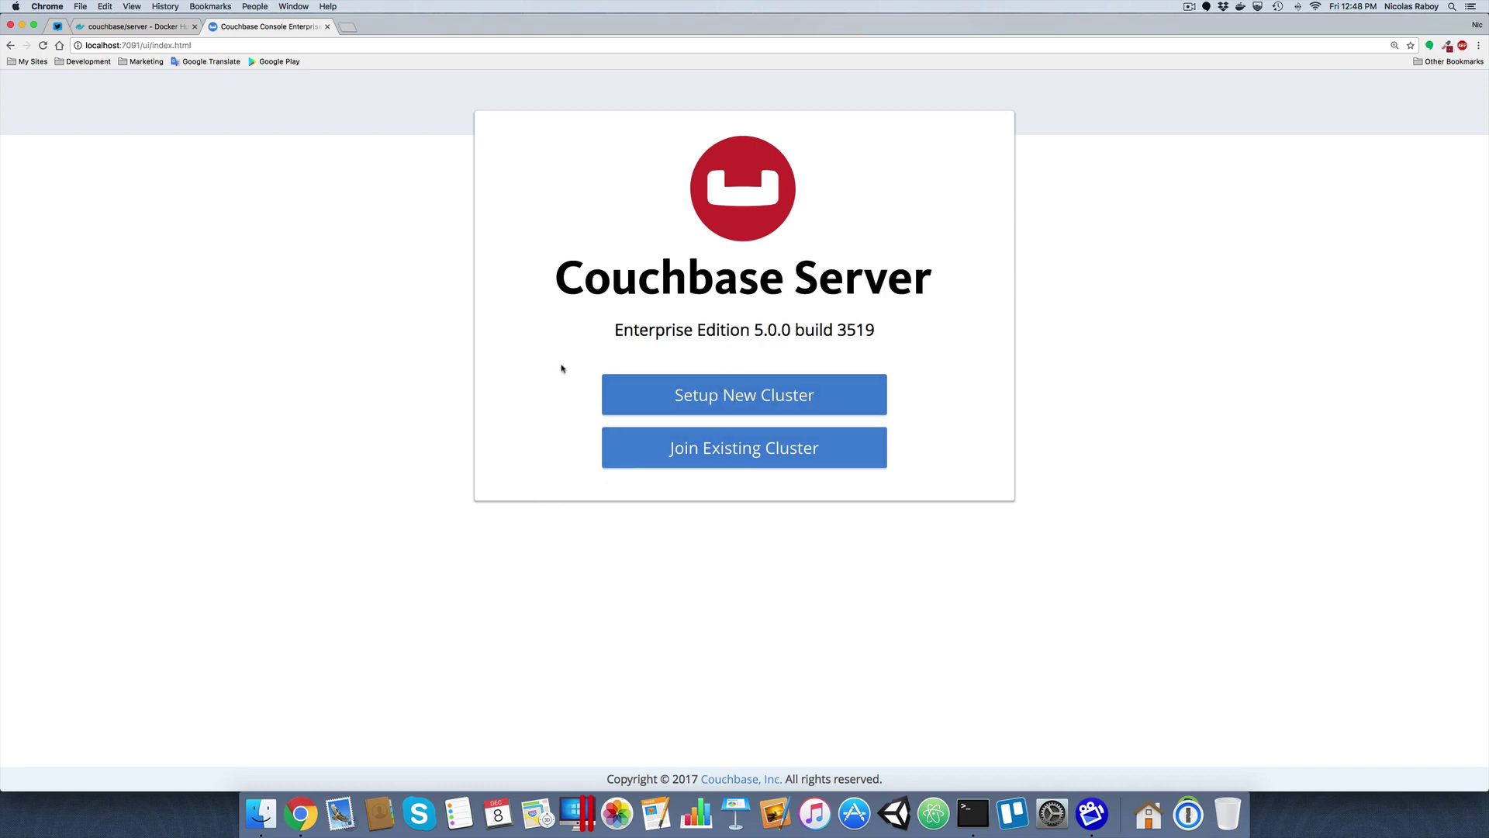
Start a new cluster setup, entering the cluster name and the admin password twice
left_click(714, 392)
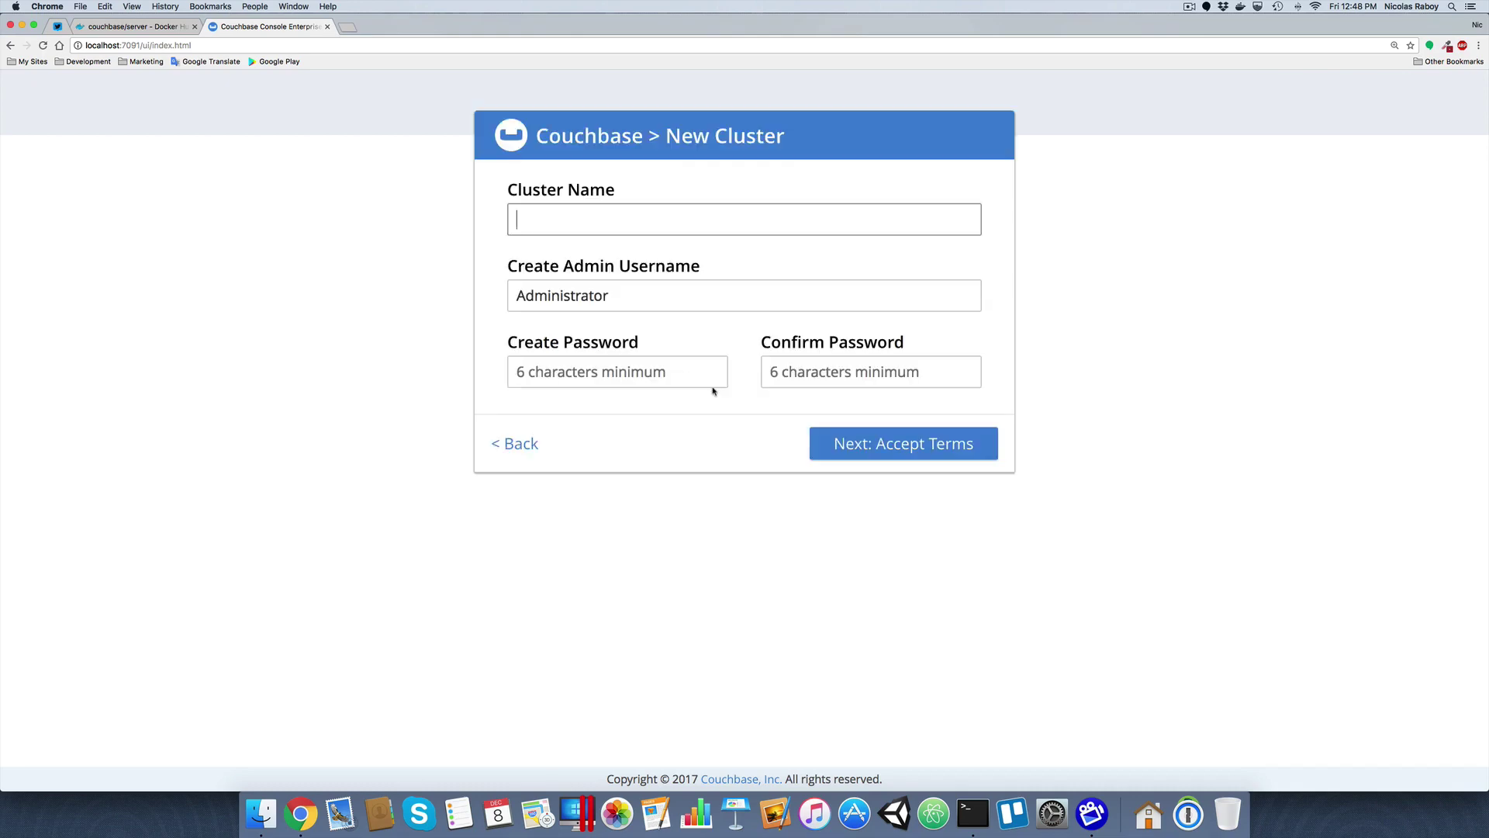
left_click(598, 207)
type("nraboy")
key("Tab")
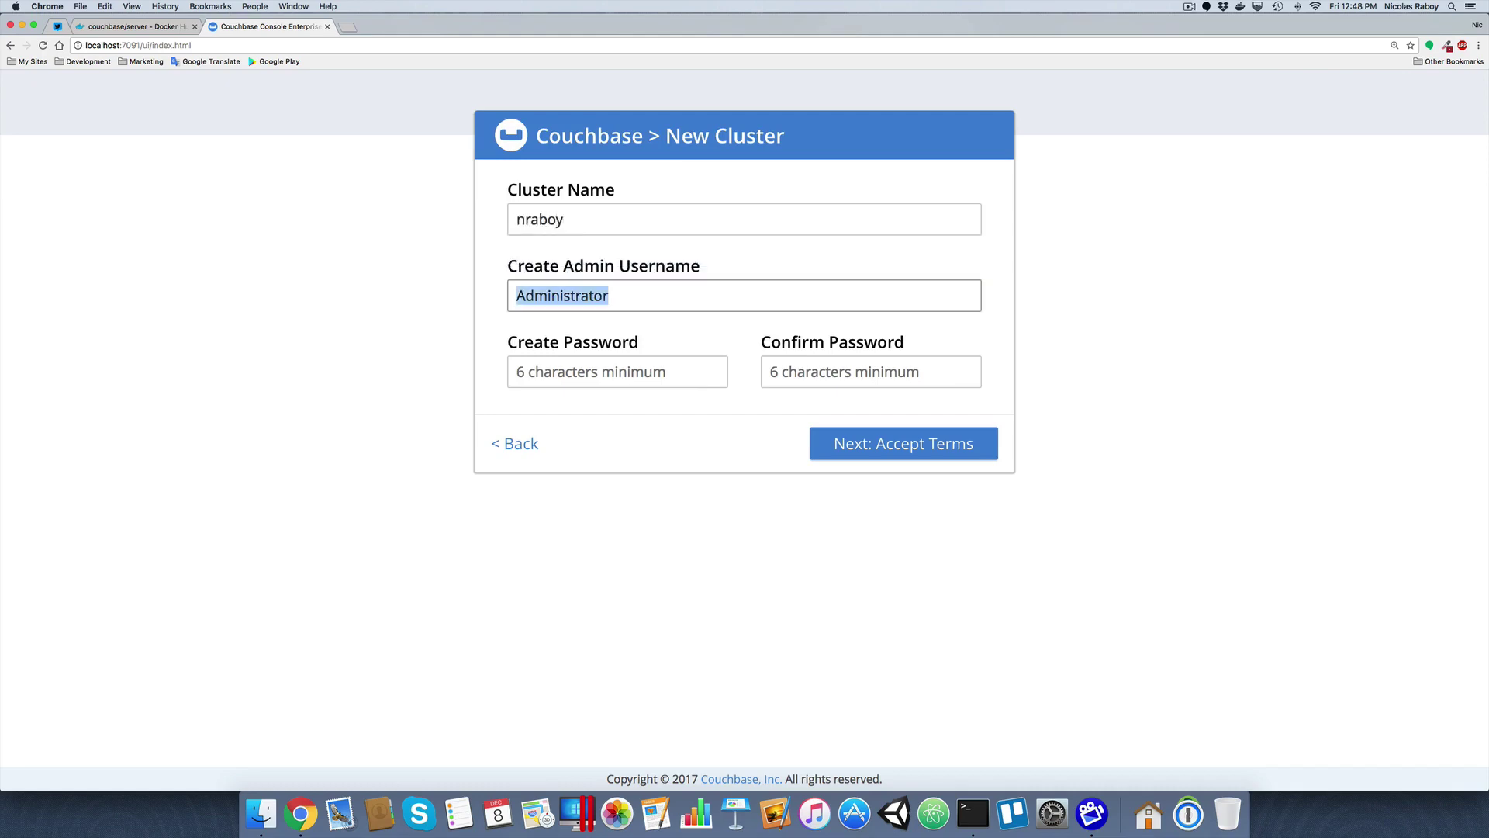
left_click(543, 372)
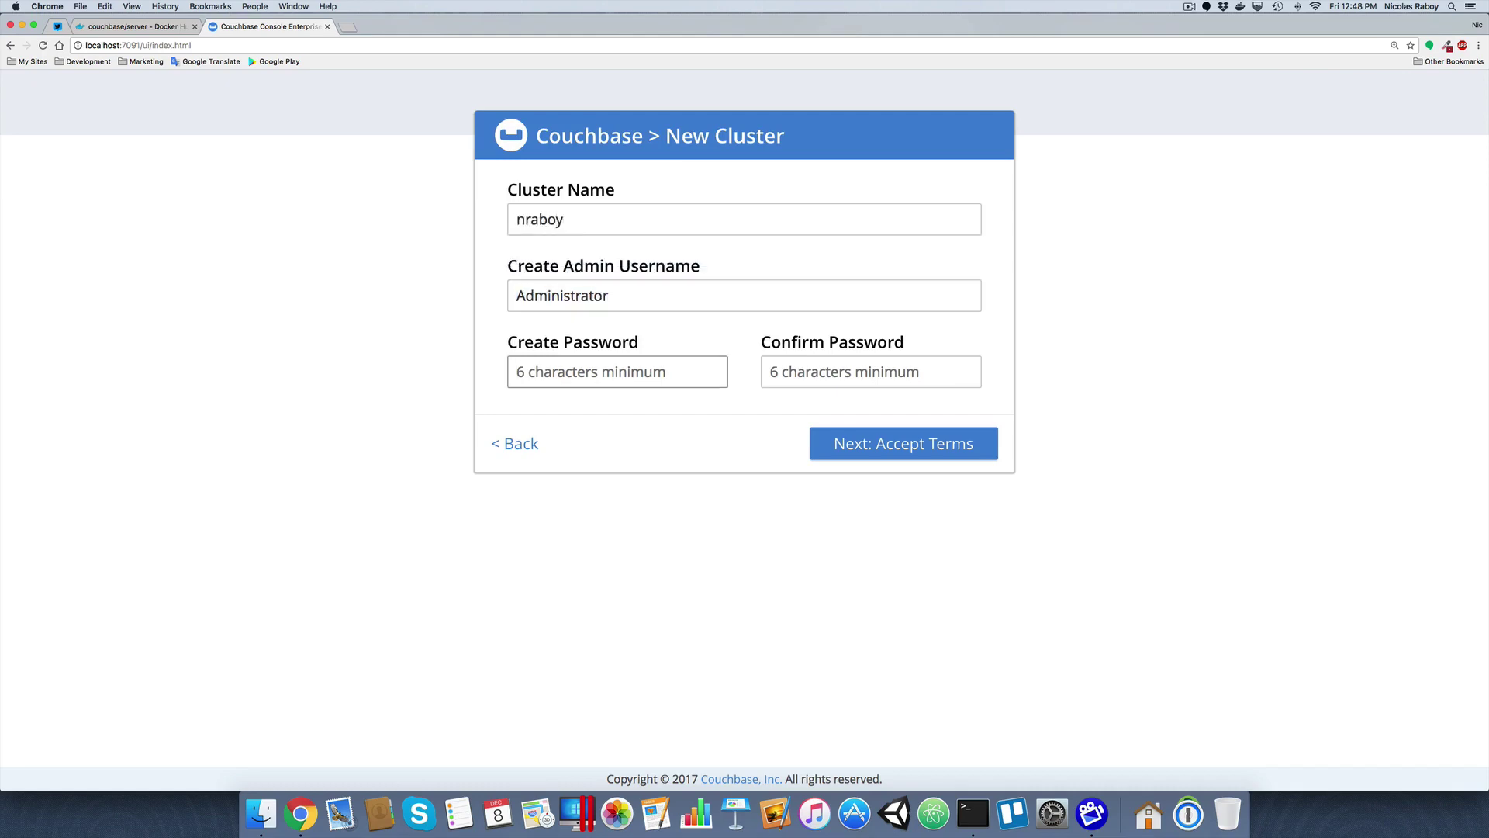
type("password")
key("Tab")
type("pass")
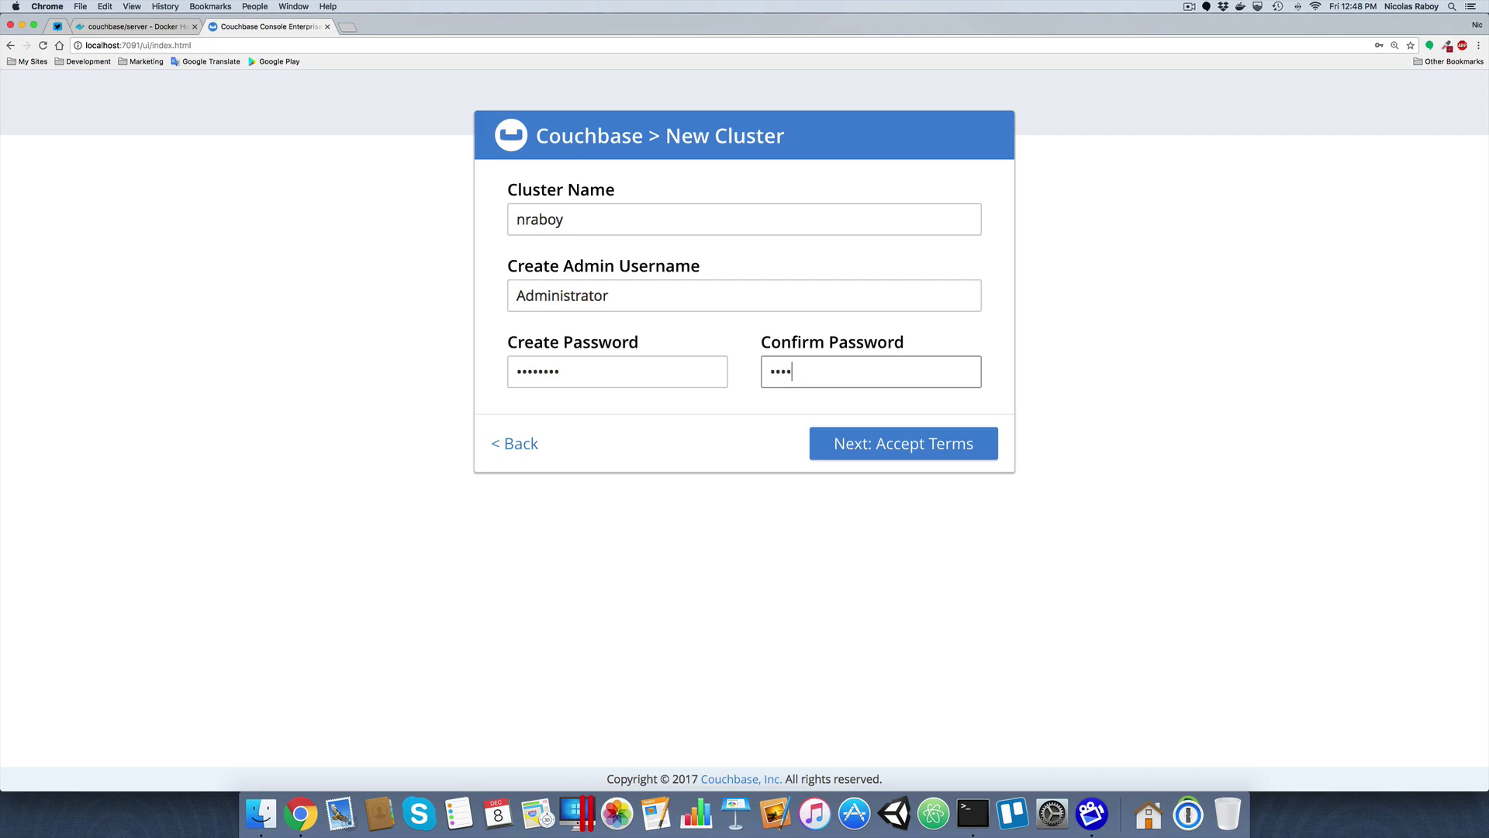
type("word")
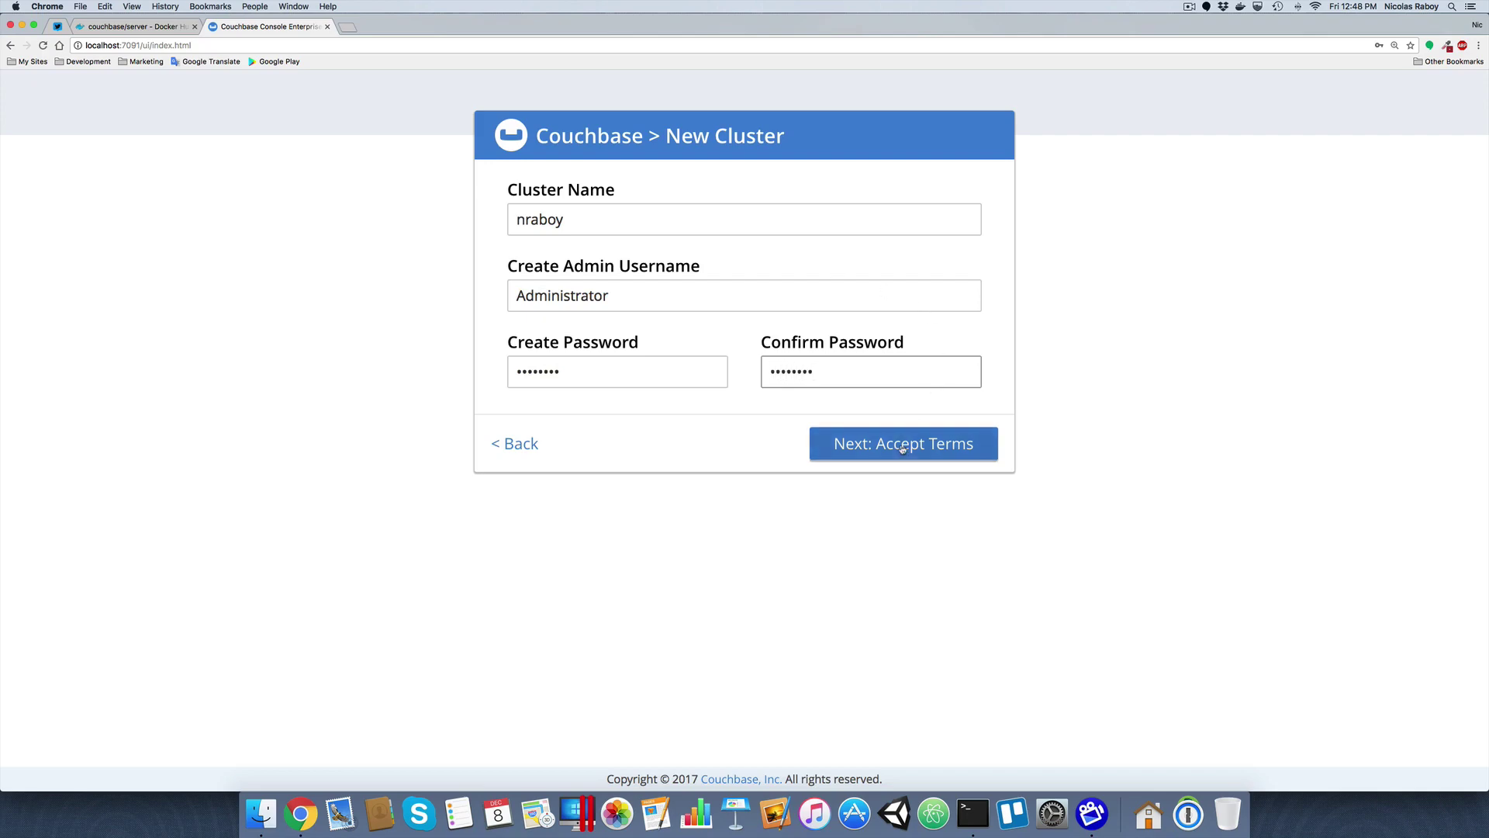
Accept the terms, set Data Service memory to 1024 MB, disable update notifications, and finish
left_click(915, 440)
left_click(519, 450)
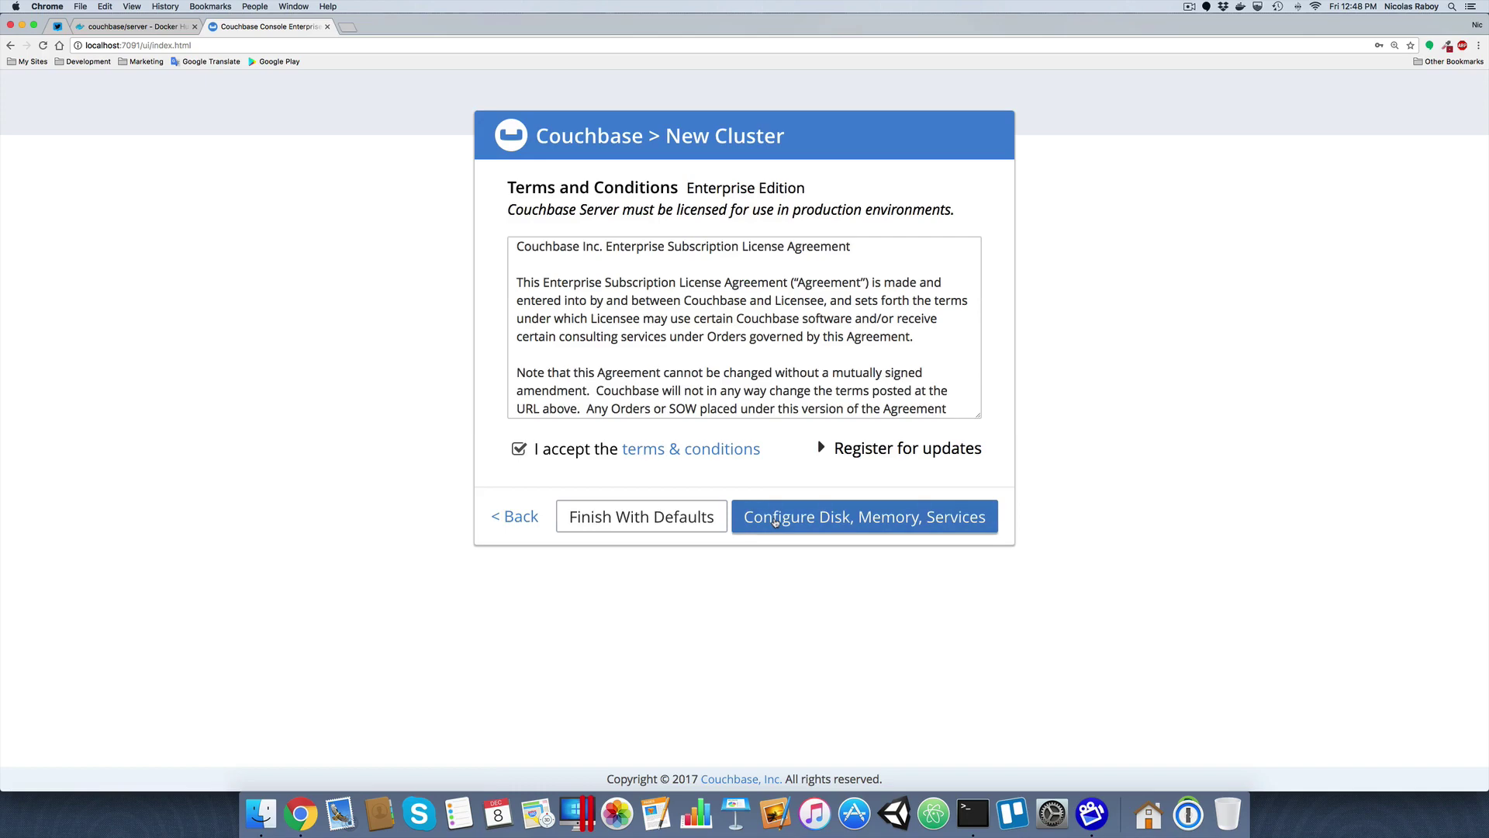
left_click(775, 522)
double_click(817, 486)
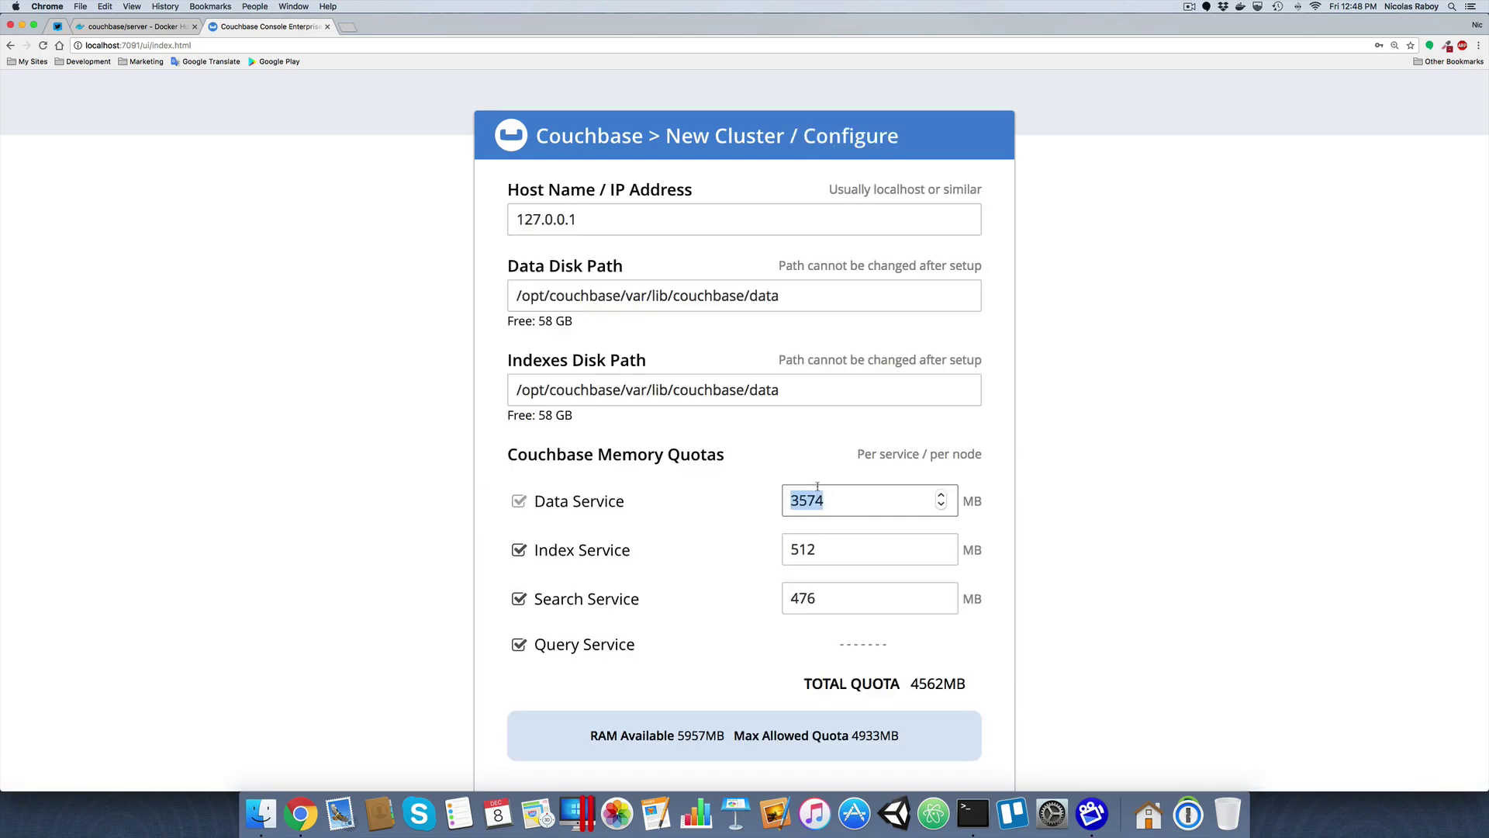
type("1024")
scroll(1151, 477, "down", 3)
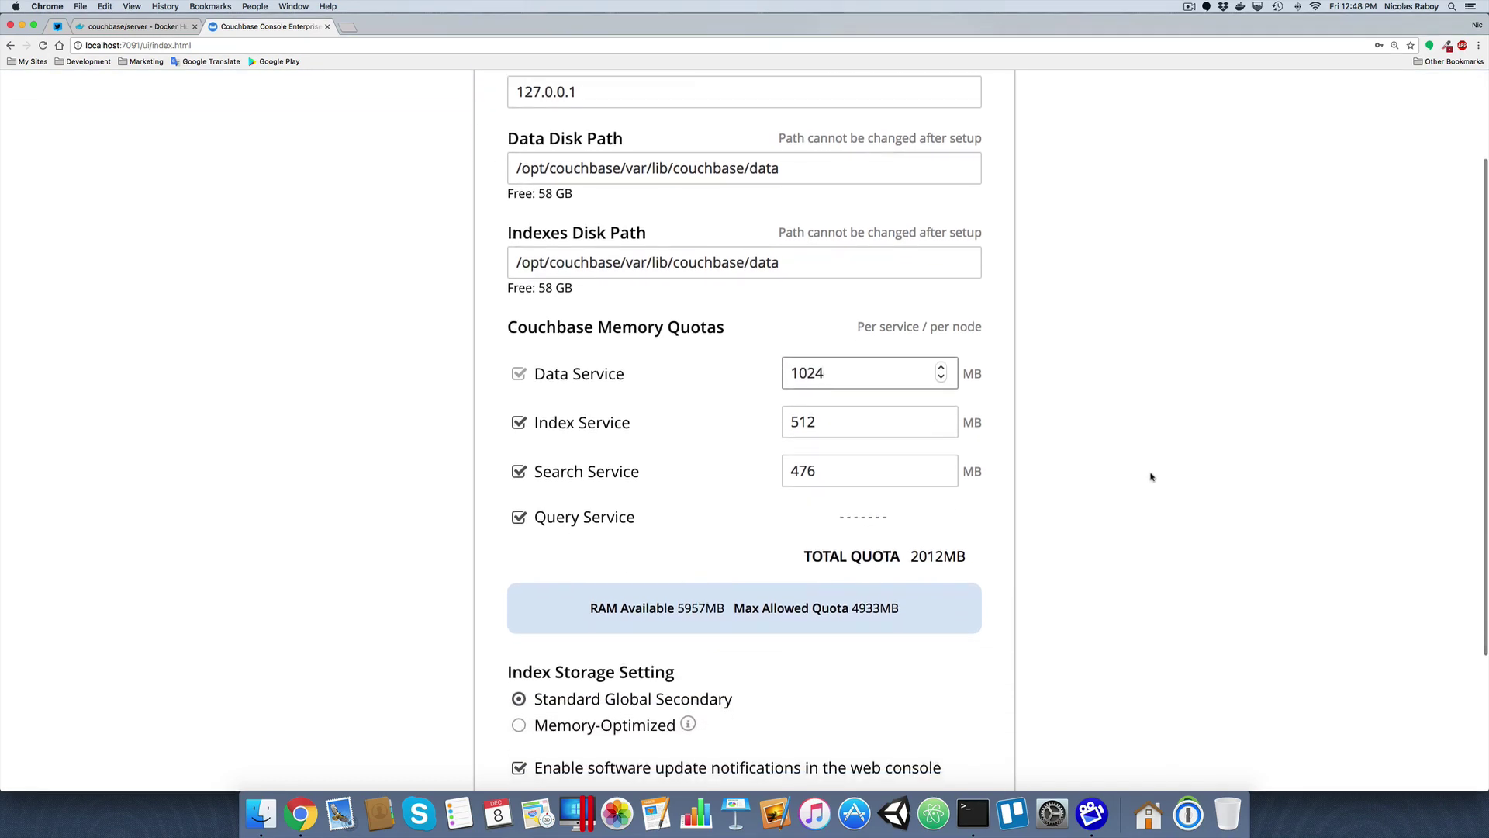
scroll(1151, 477, "down", 3)
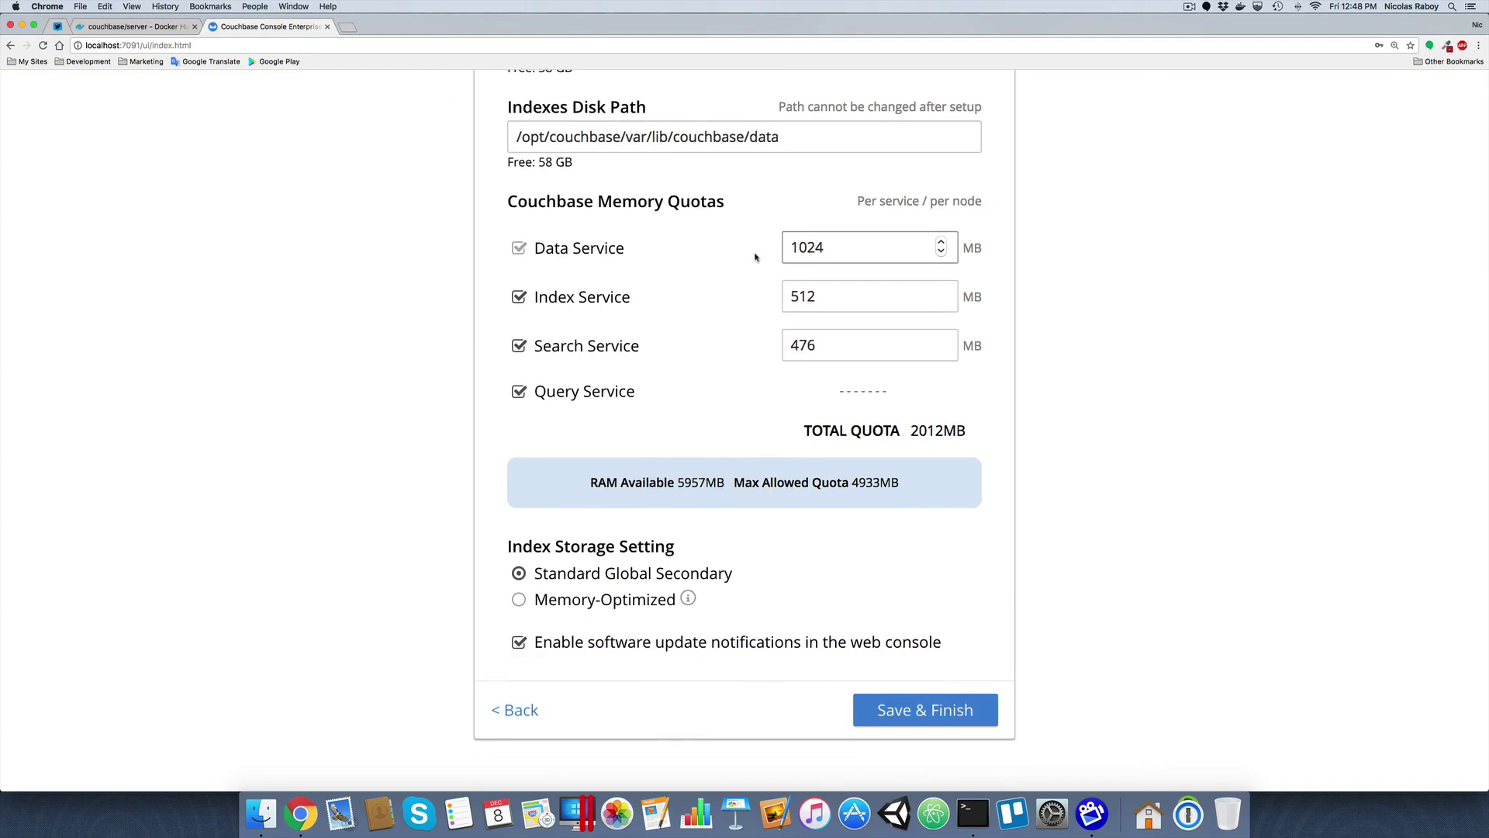
scroll(1139, 457, "down", 2)
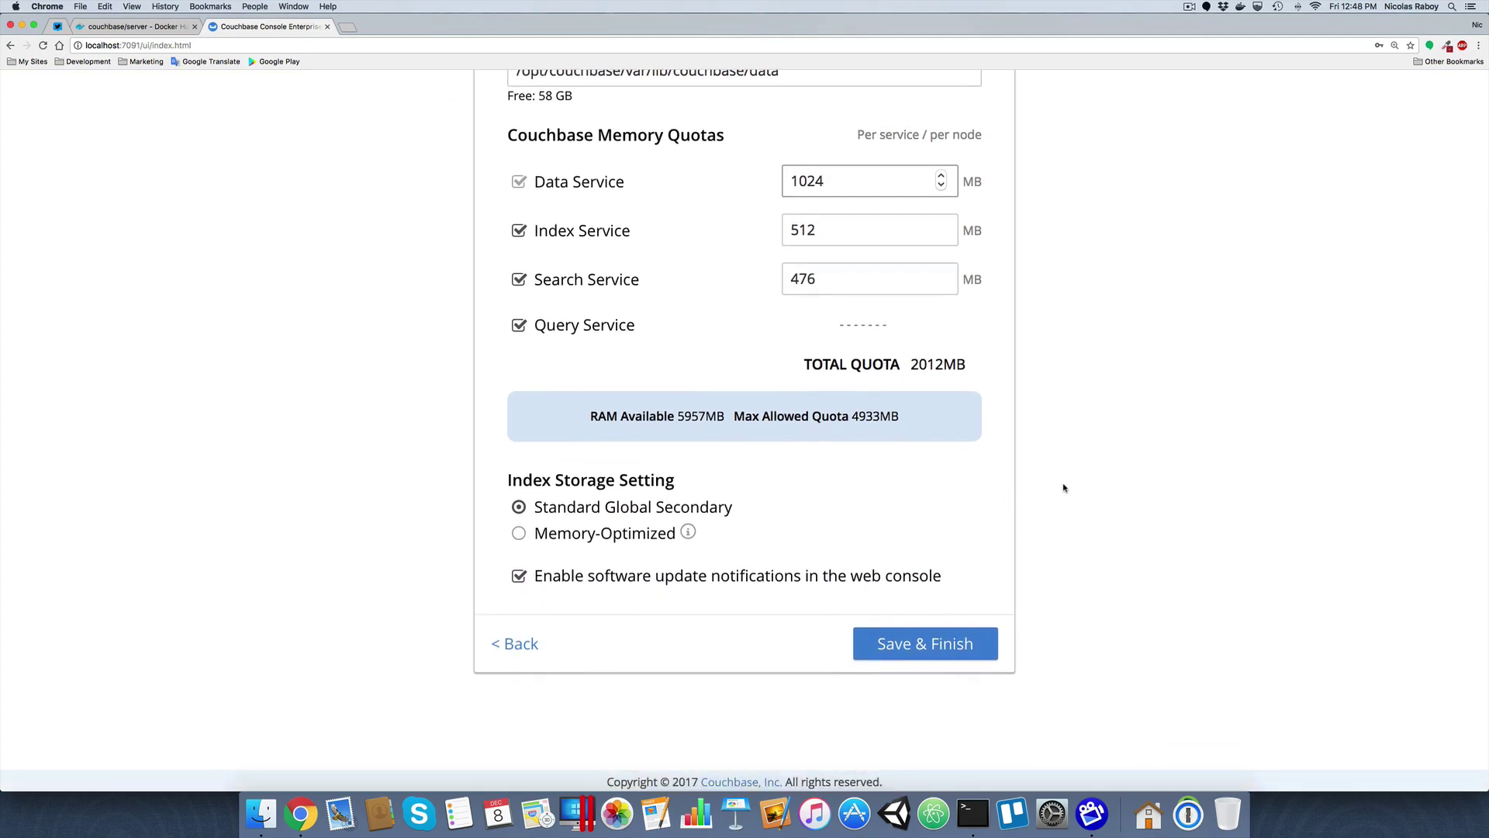
left_click(517, 581)
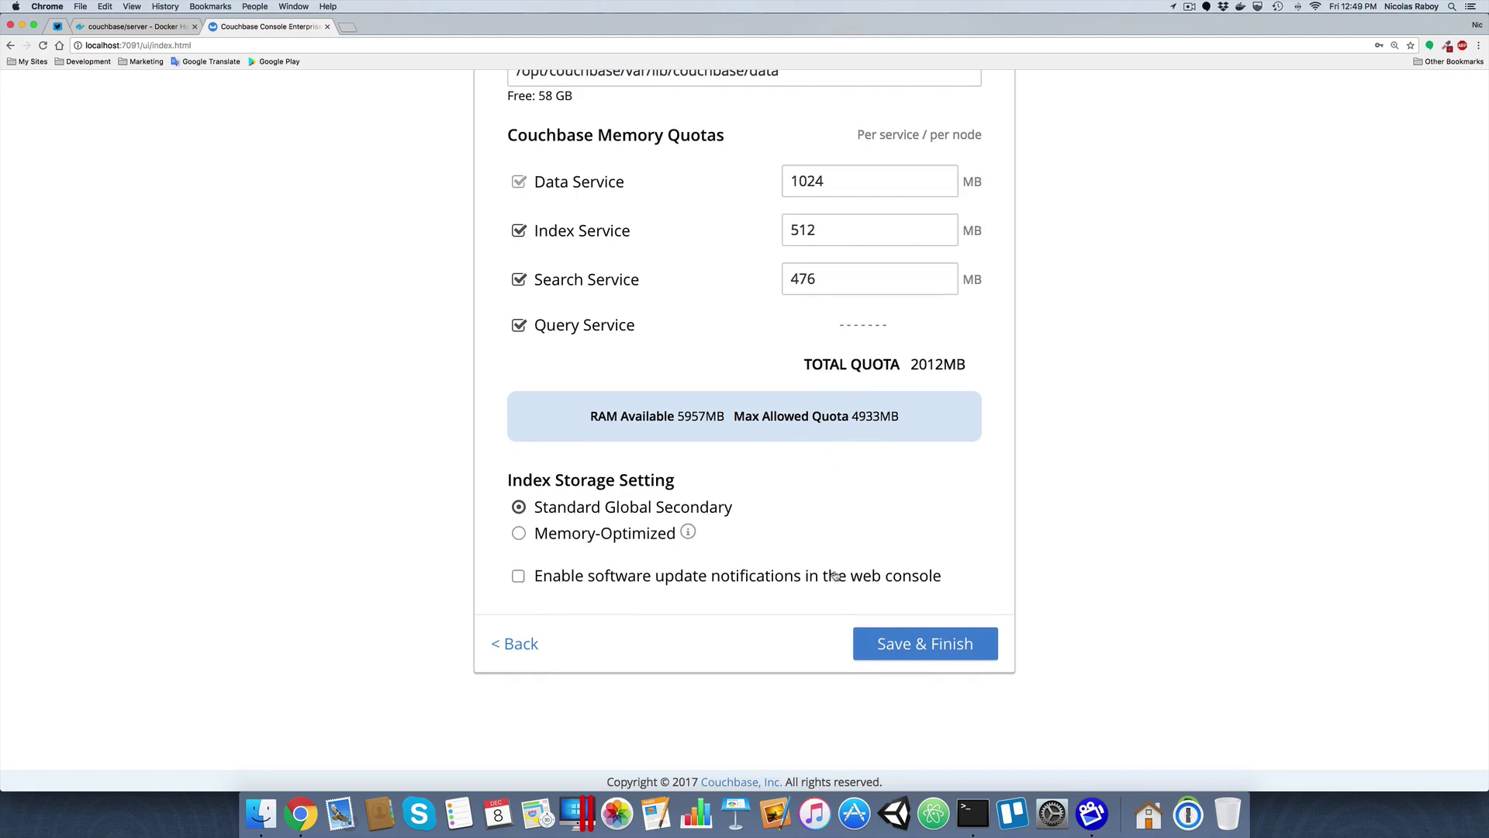
left_click(935, 647)
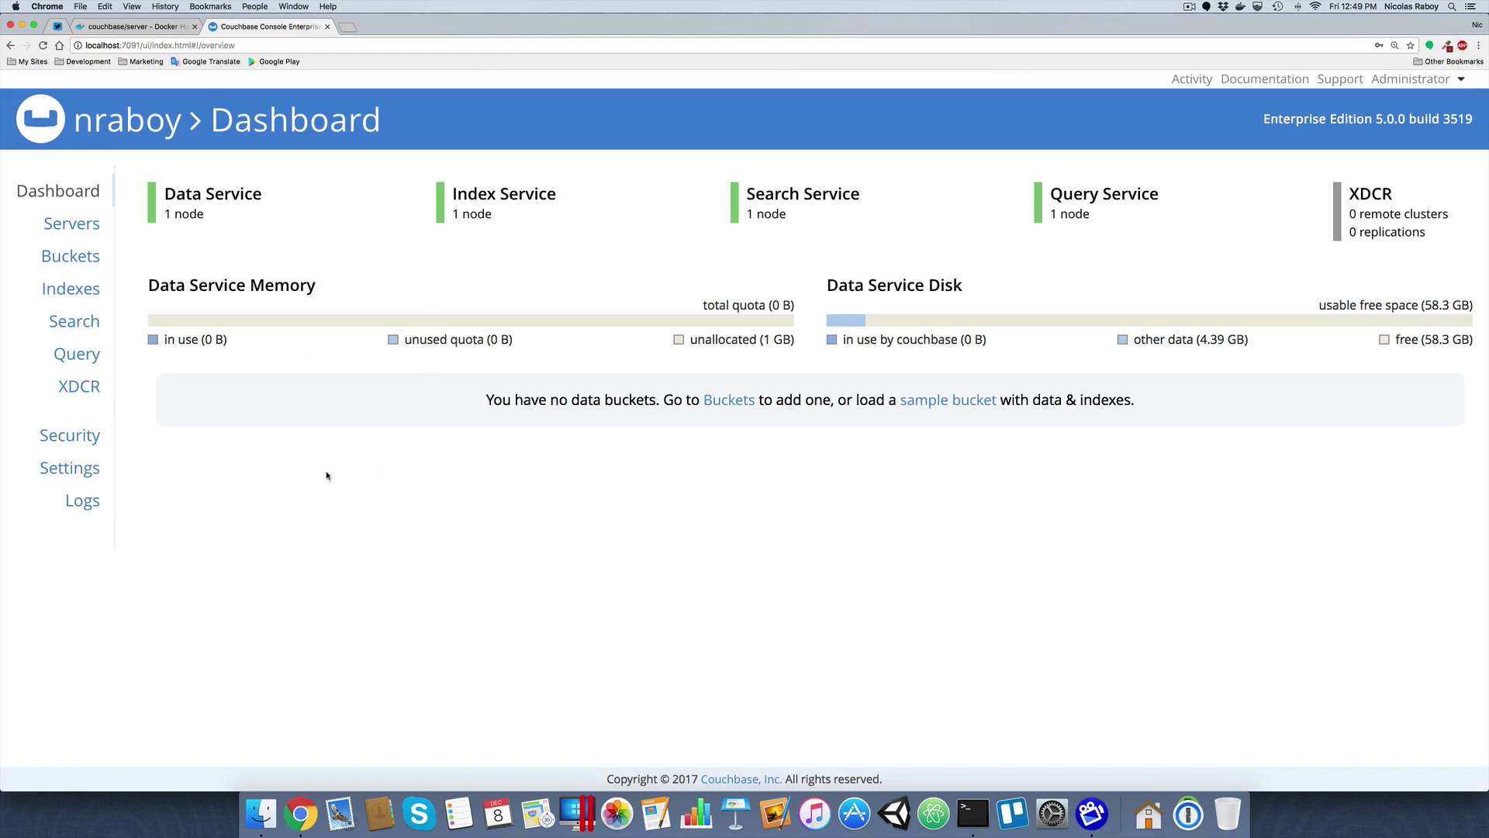
Load the beer-sample sample bucket, refresh the Buckets list, then view the Servers page
left_click(75, 258)
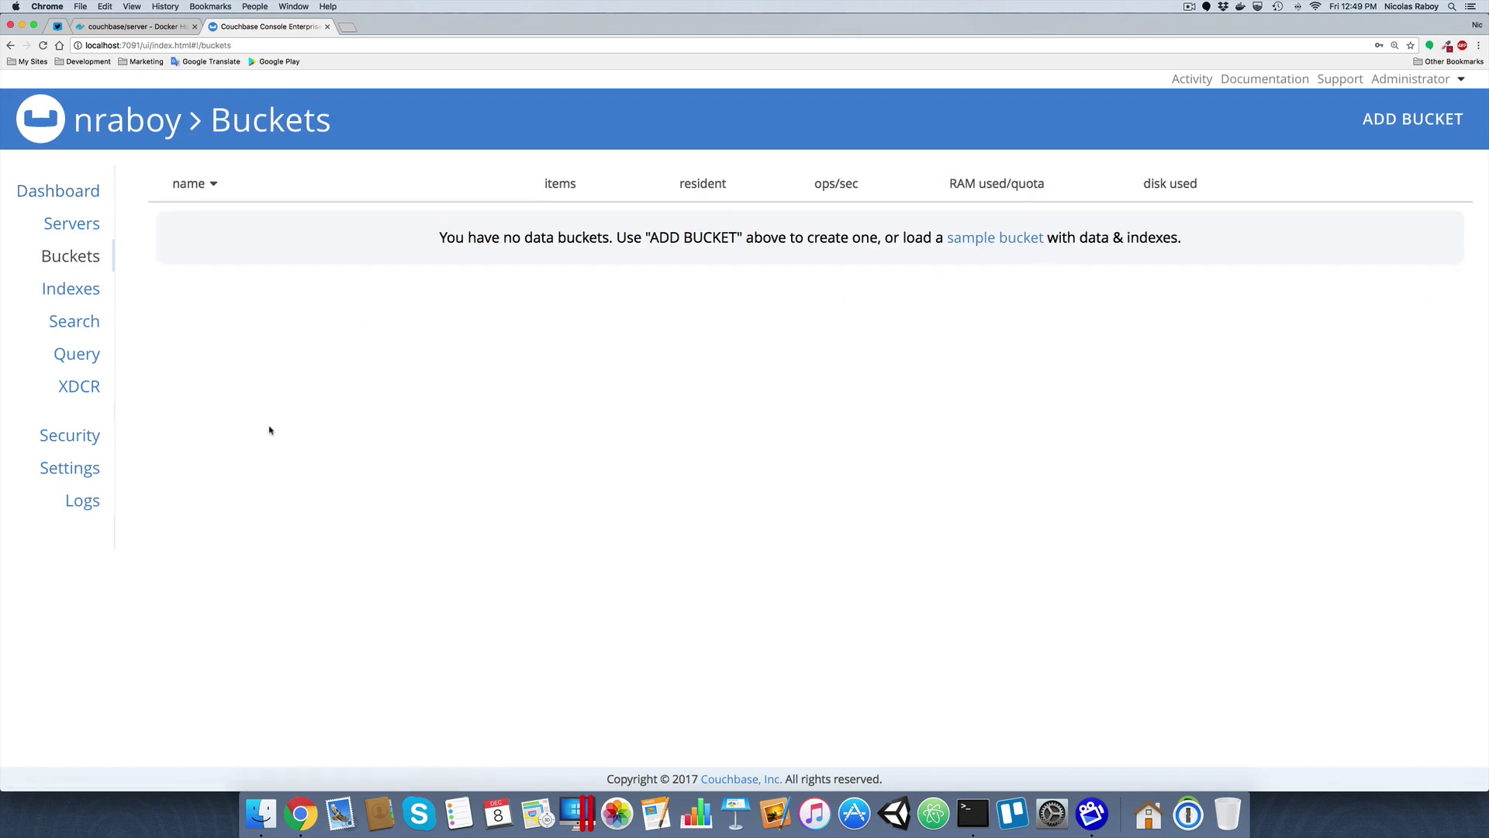
left_click(77, 473)
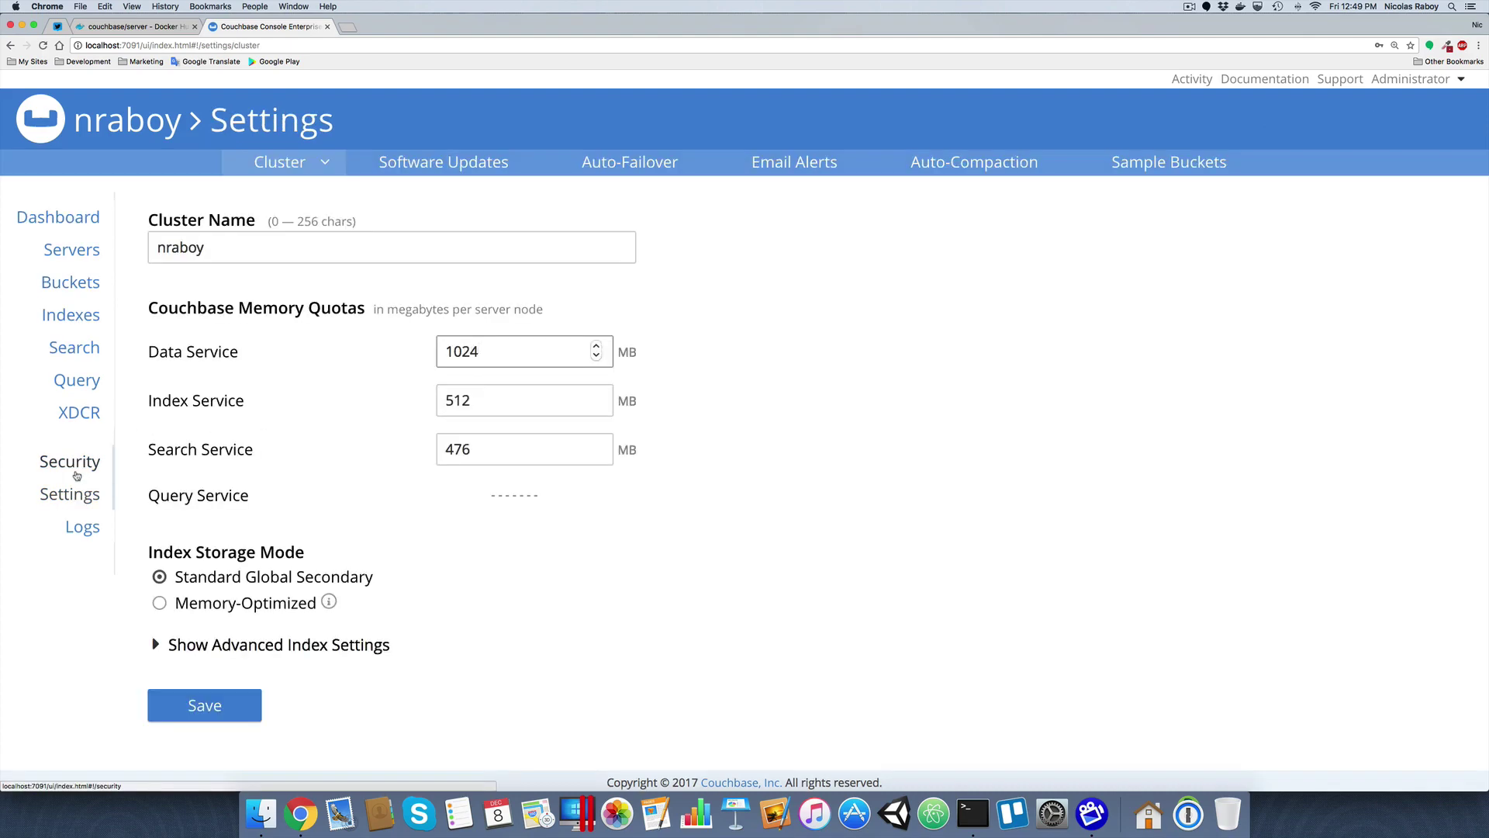
left_click(1148, 169)
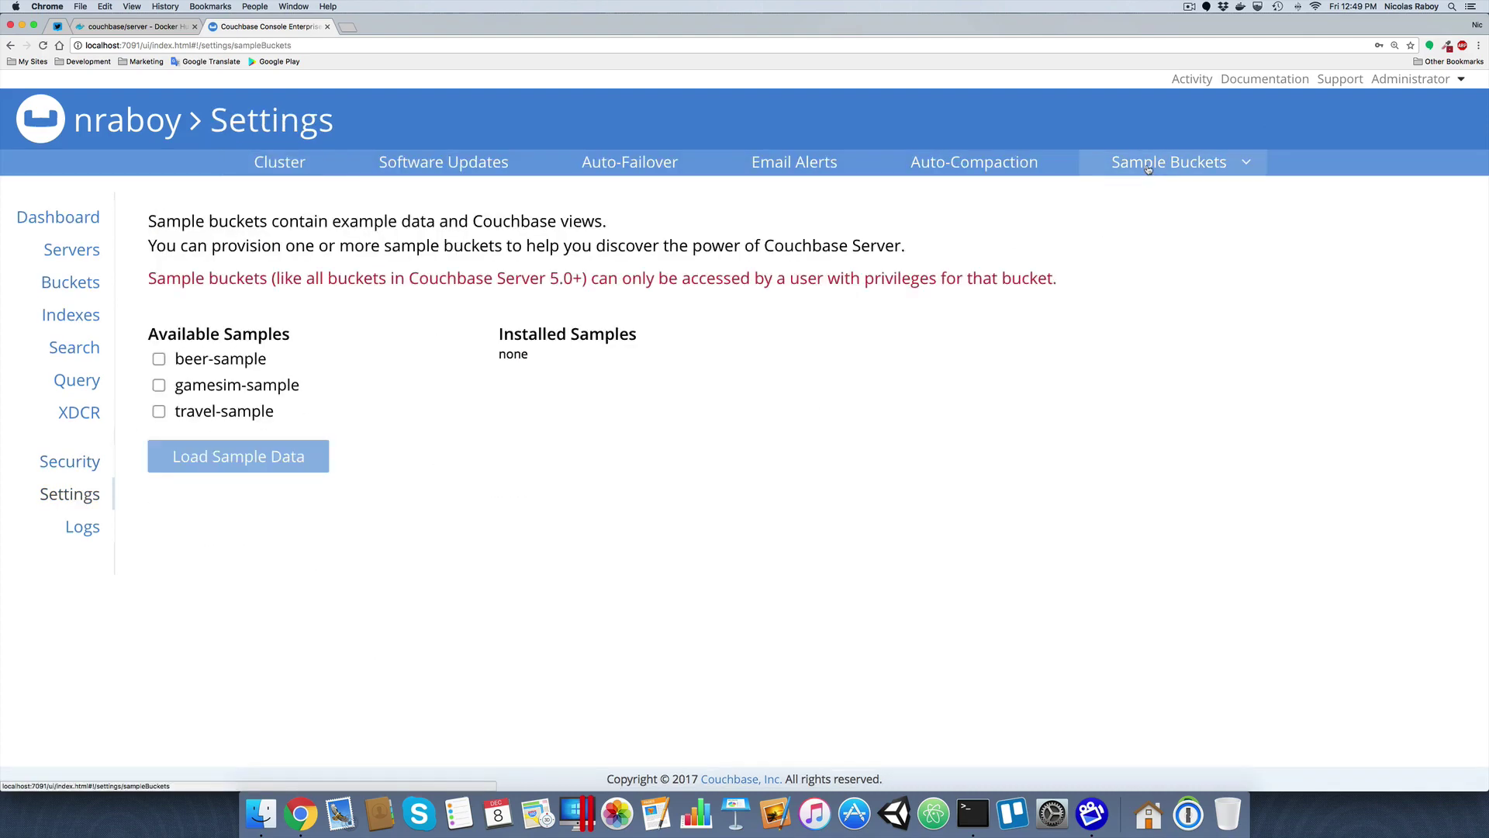
left_click(158, 359)
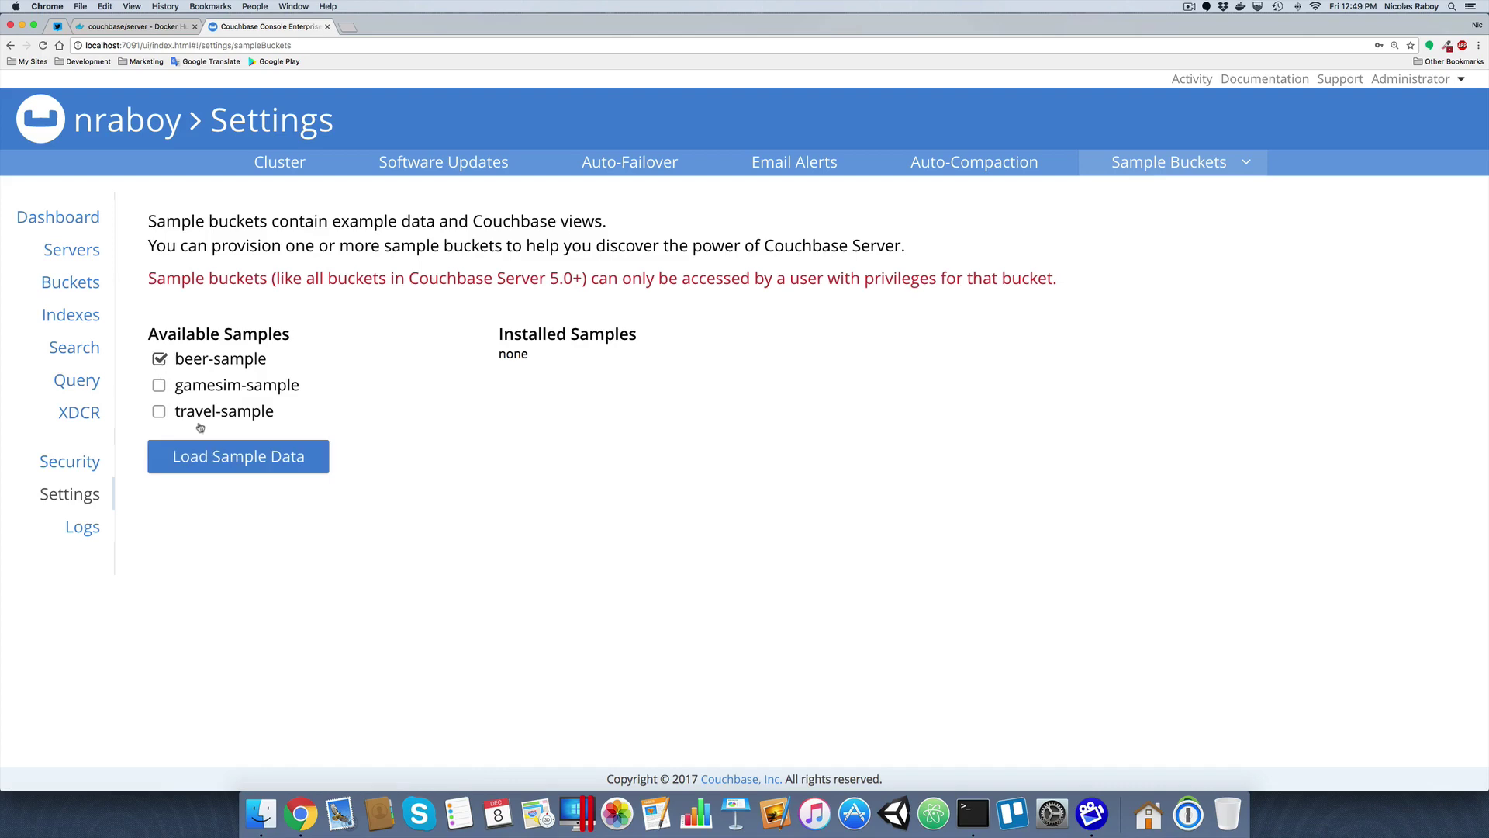
left_click(221, 458)
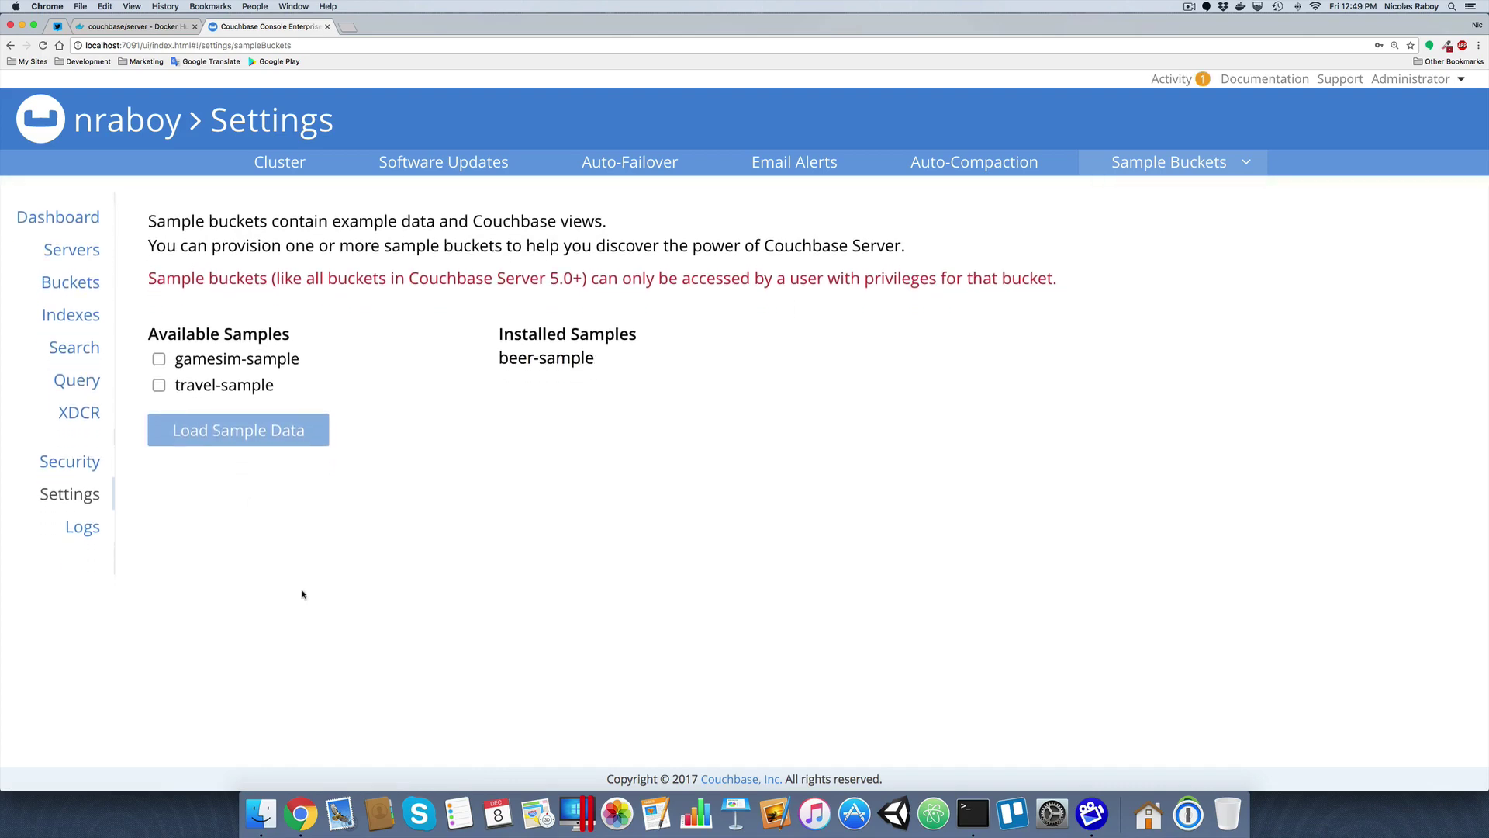
left_click(71, 284)
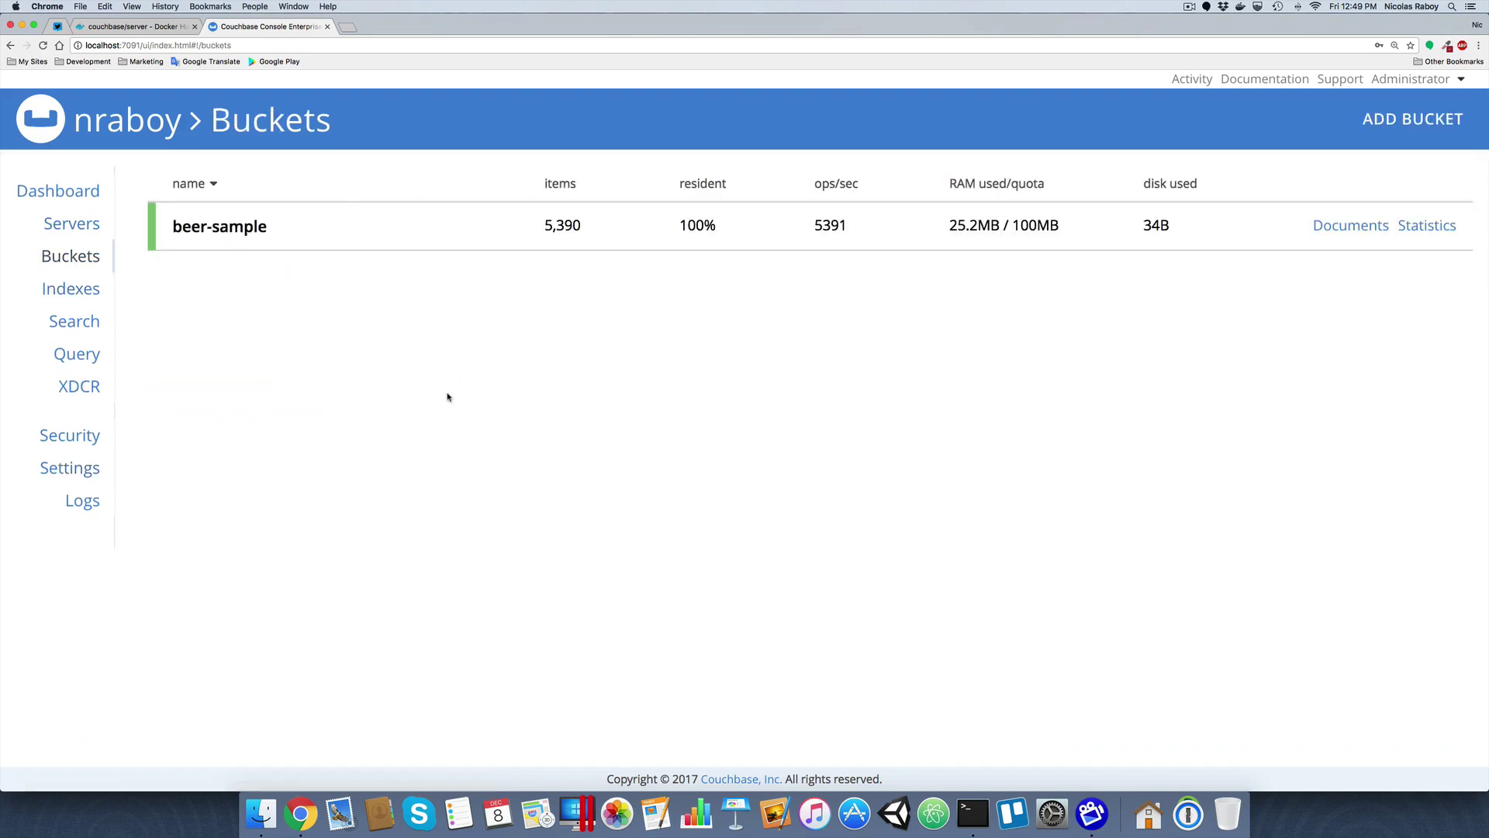
key("super+r")
left_click(74, 225)
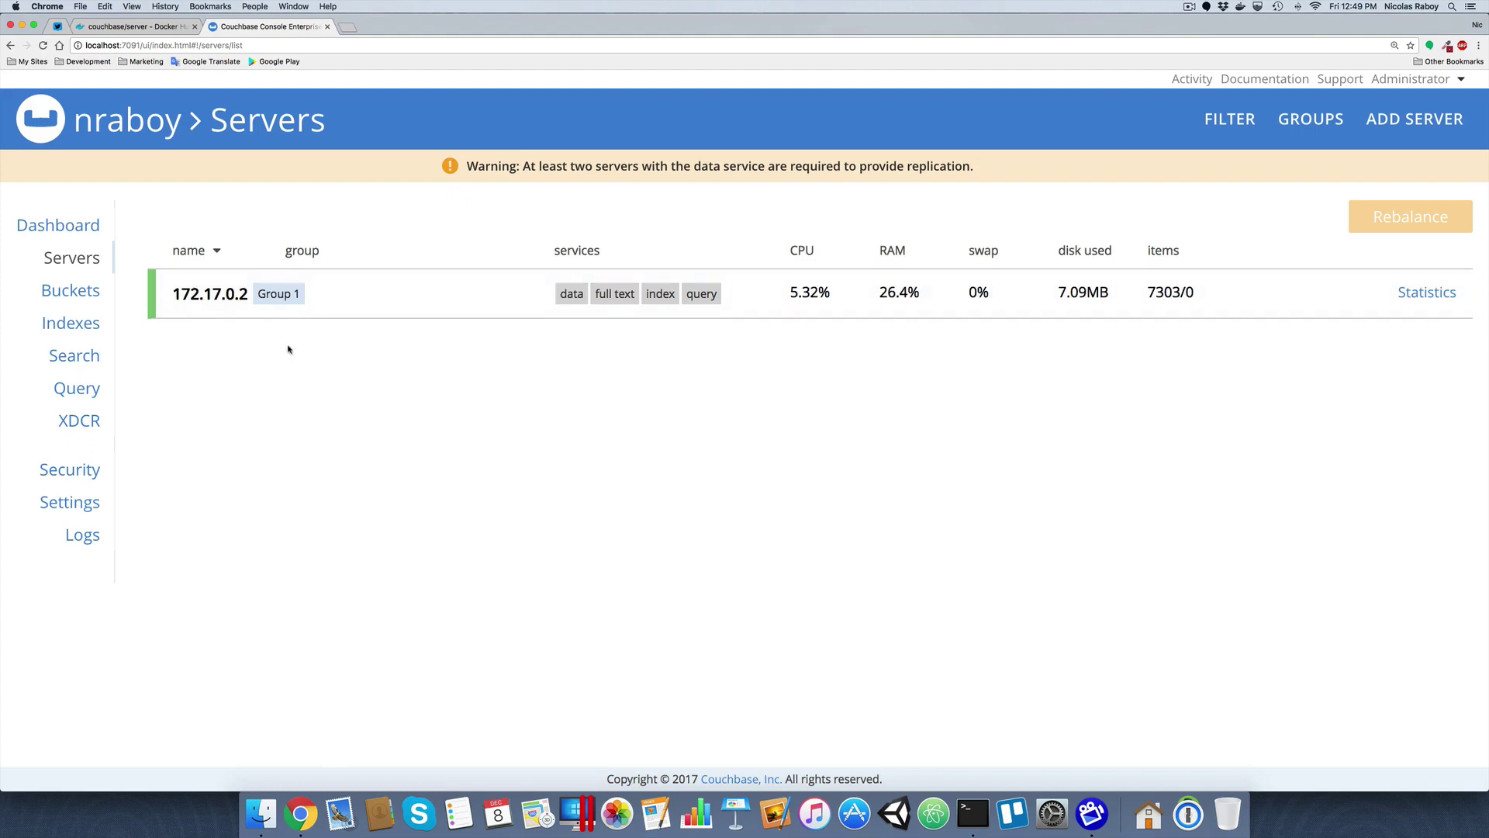
Load the second node's console at localhost:8091 in a new tab and choose Join Existing Cluster
left_click(350, 29)
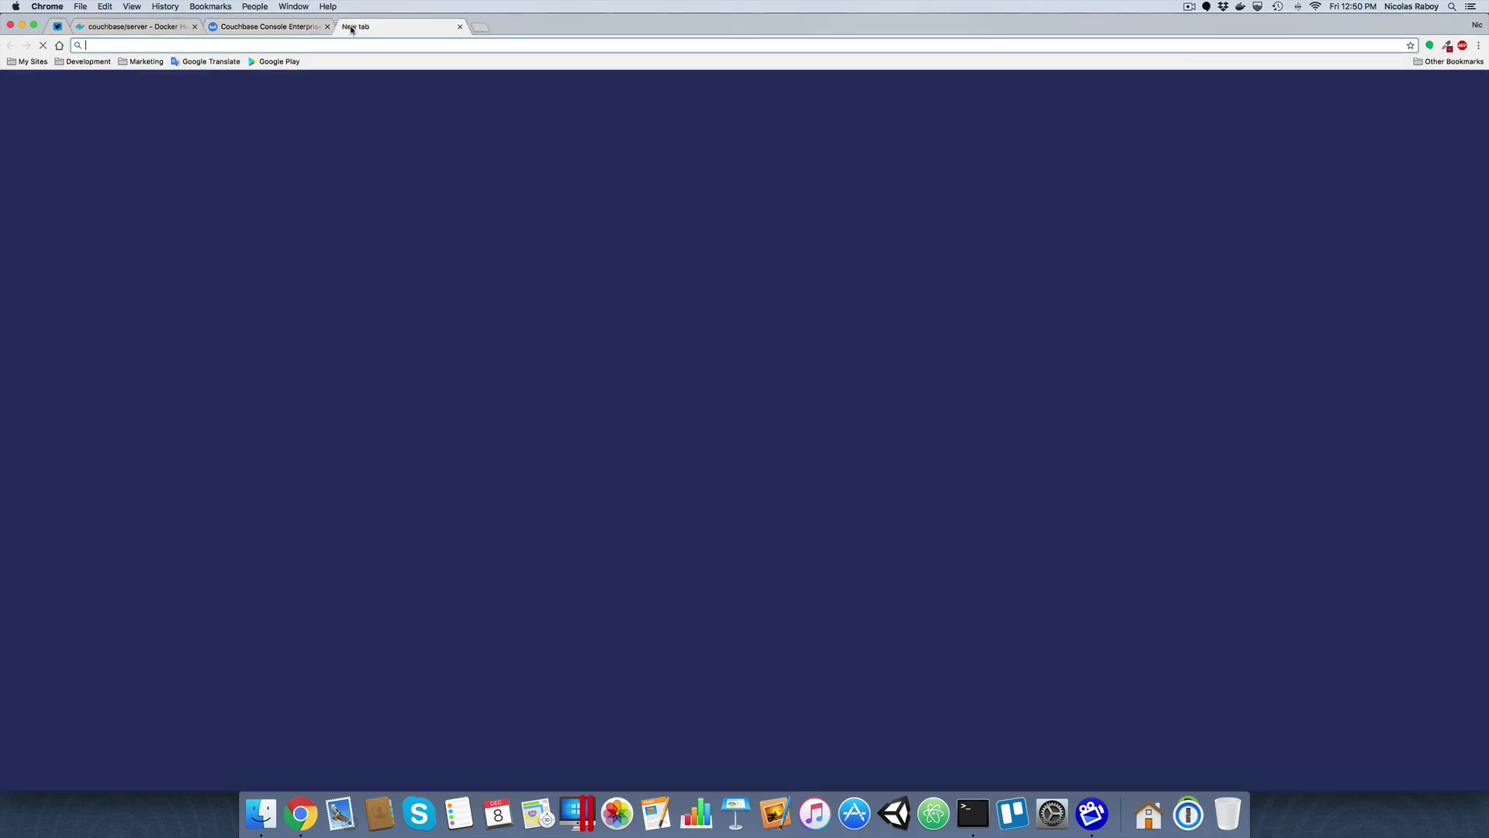
type("localhost:8091")
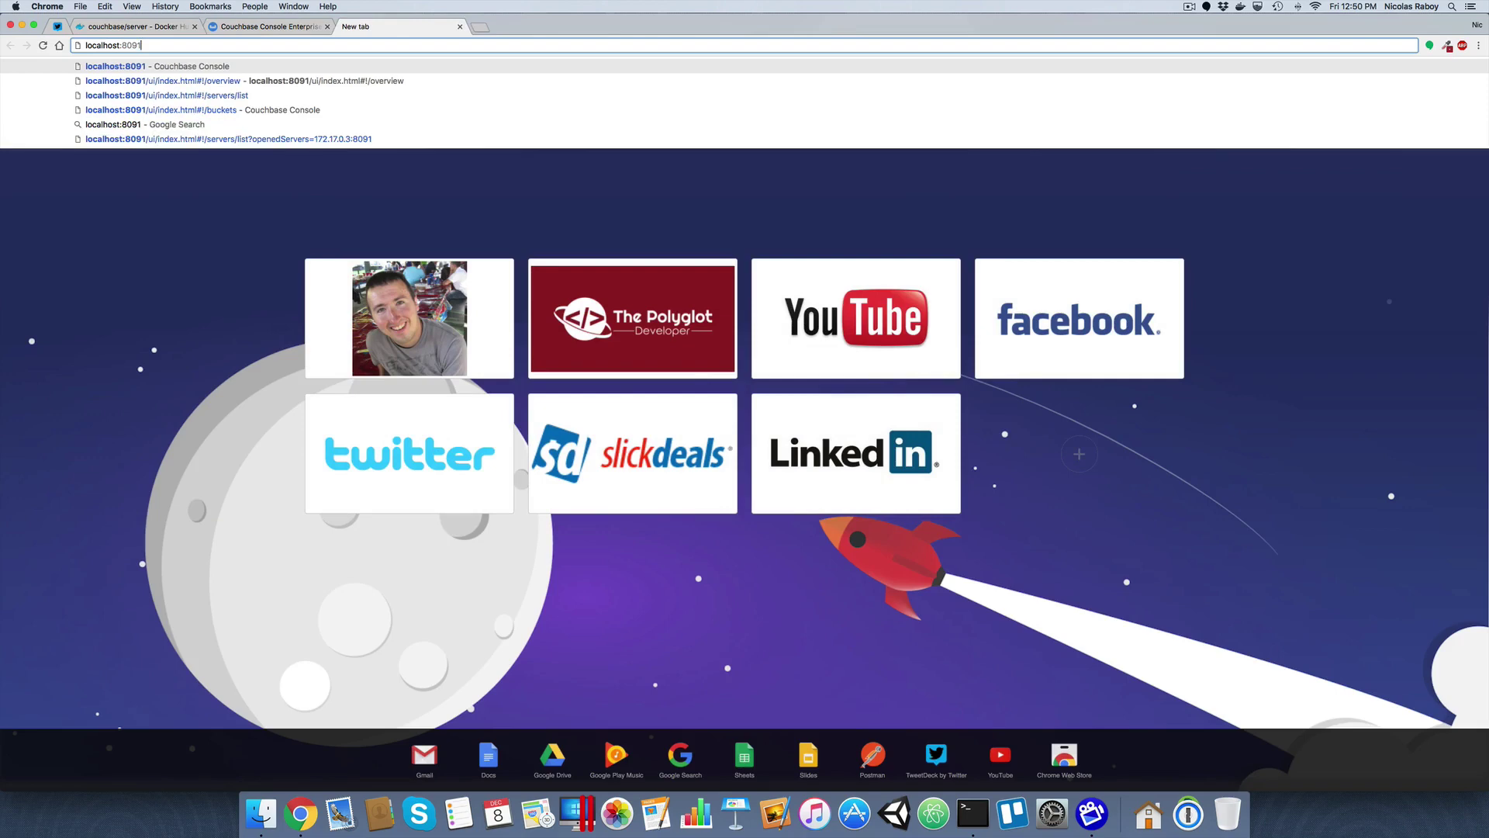
key("Return")
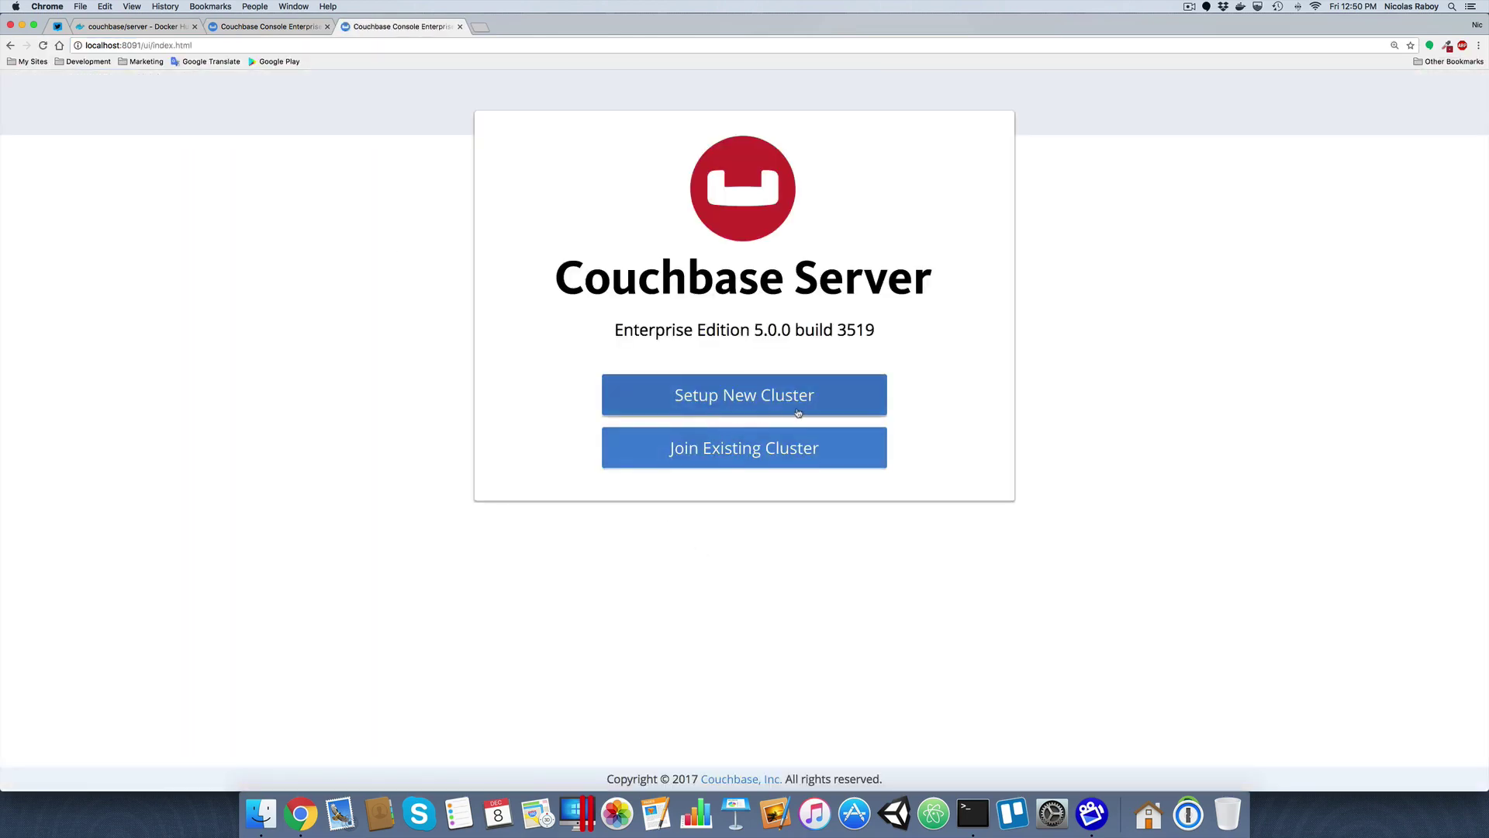
left_click(766, 454)
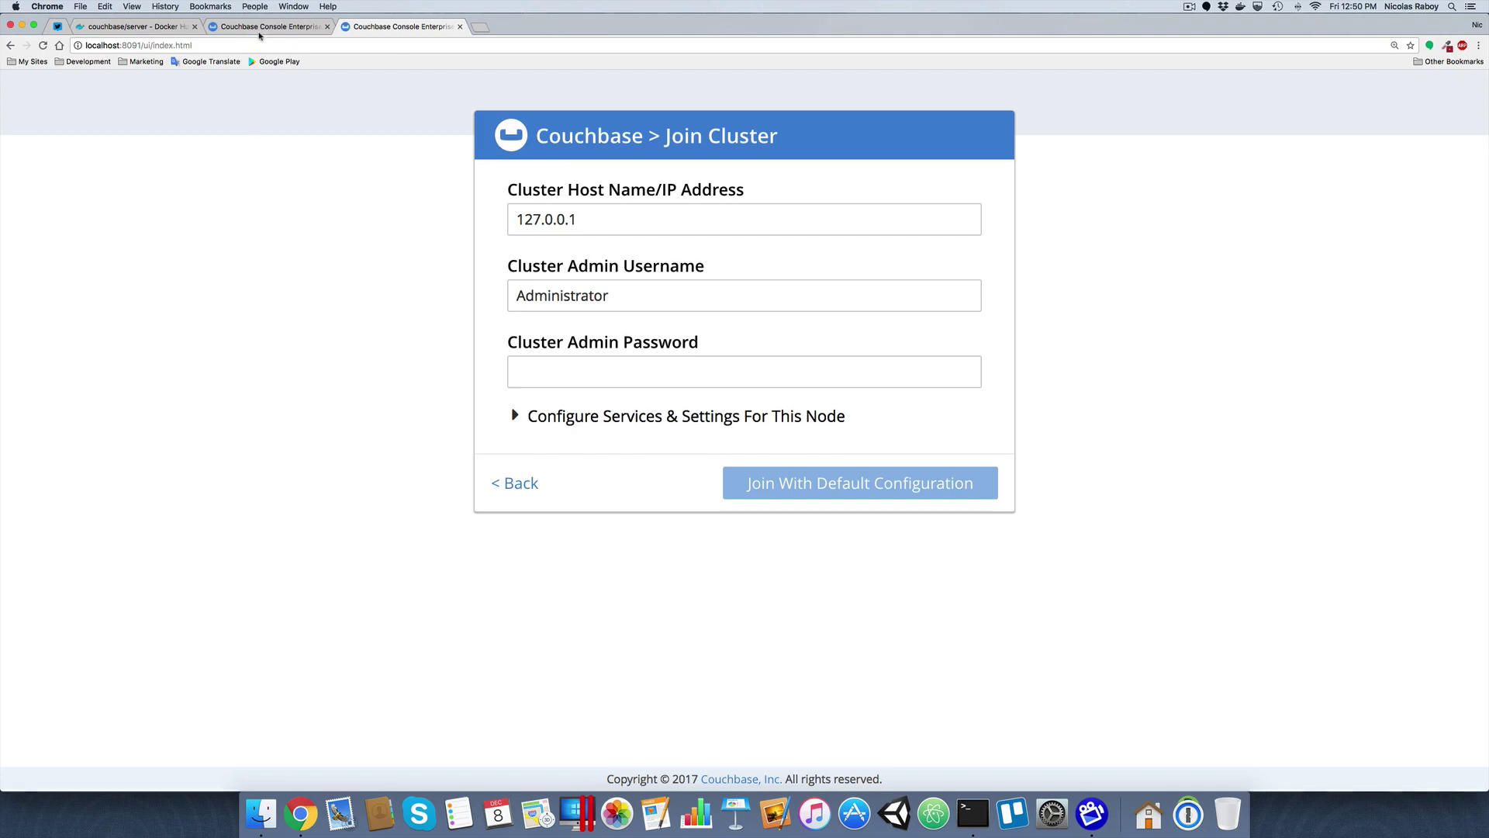
Join the second node to cluster host 172.17.0.2 with the admin password, using default configuration
left_click(263, 28)
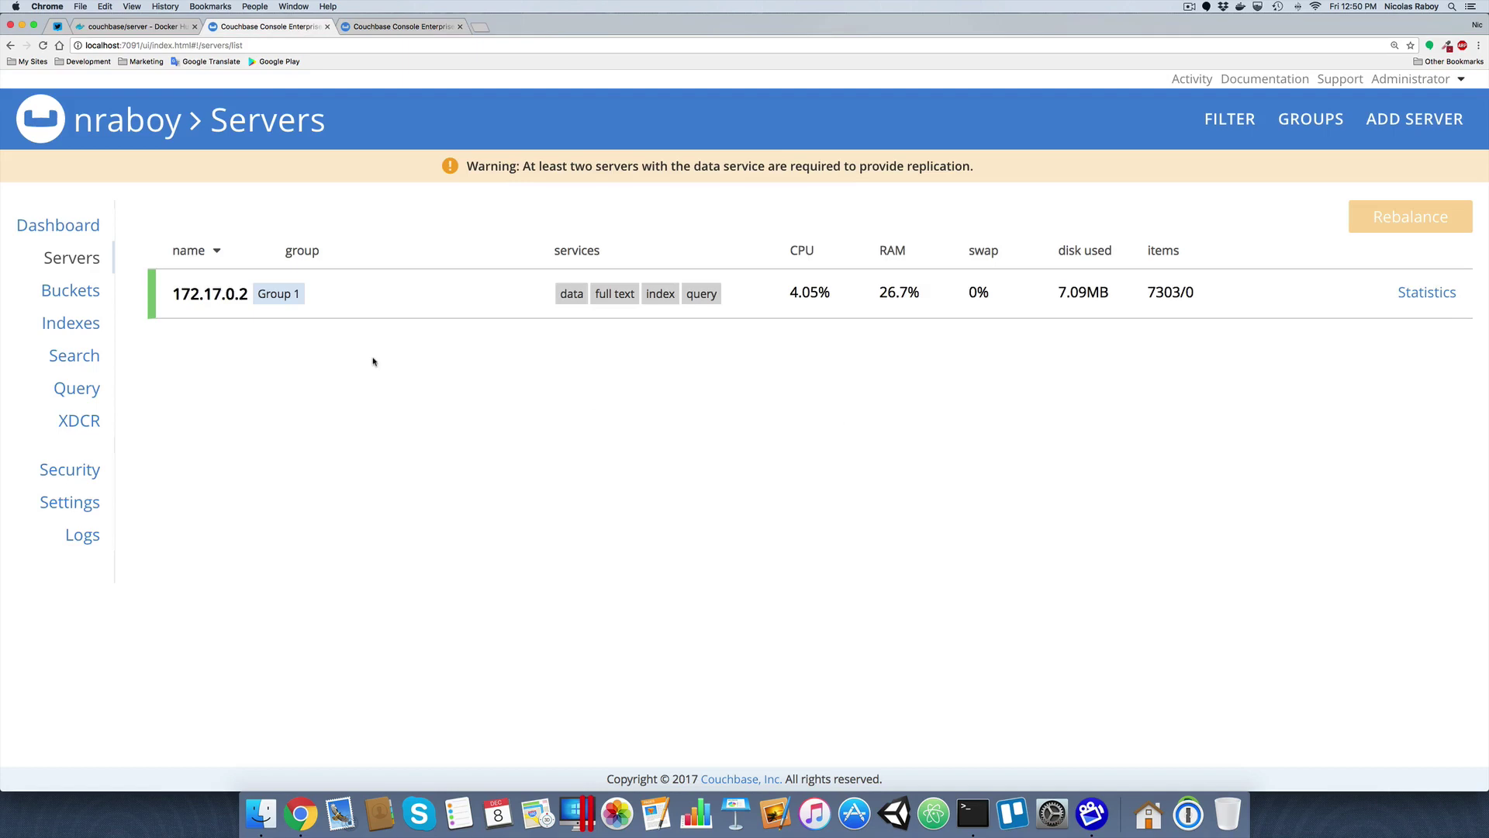
left_click_drag(172, 293, 247, 293)
key("super+c")
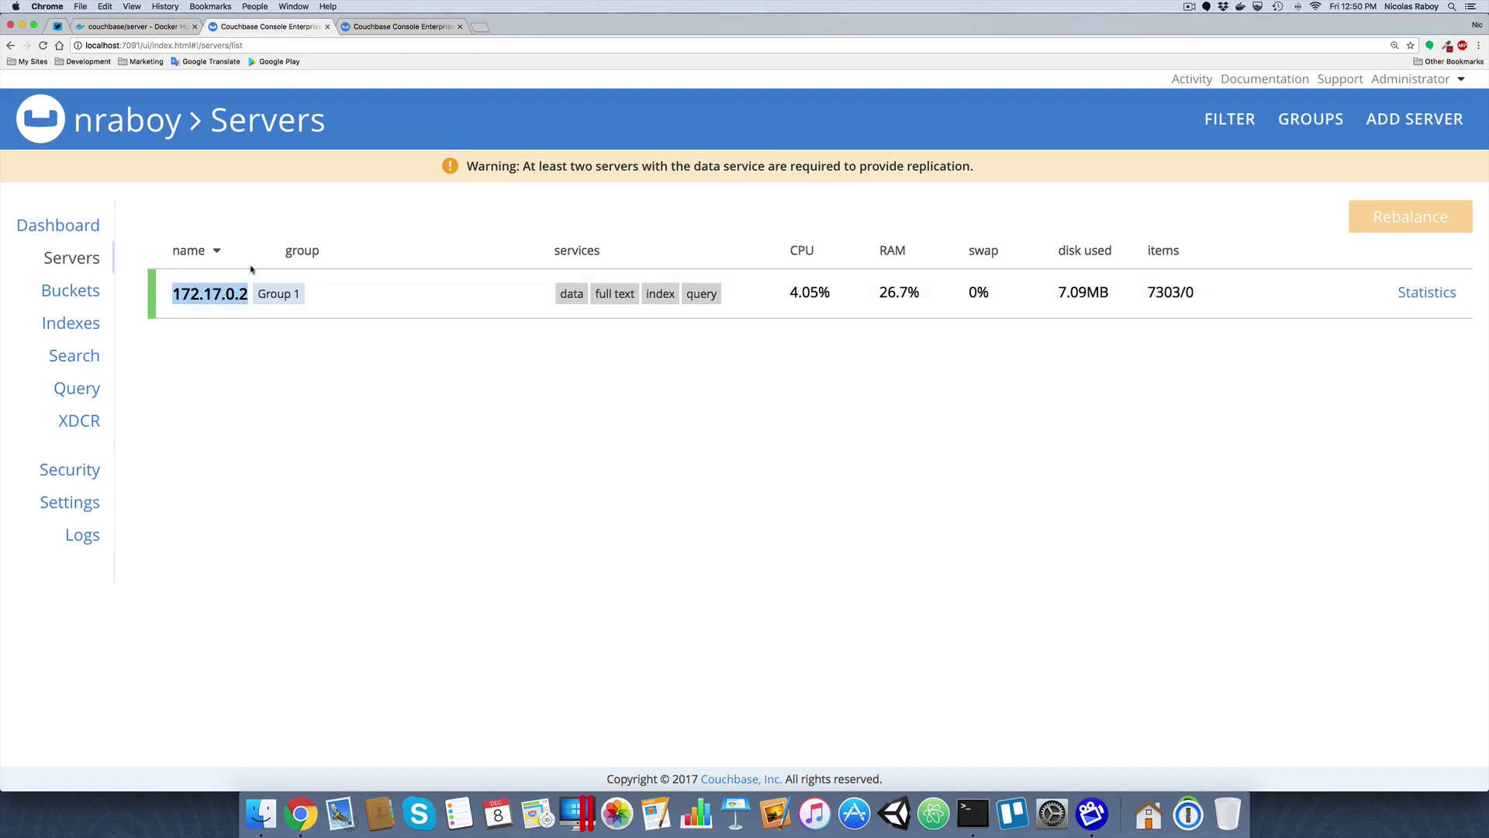
left_click(375, 27)
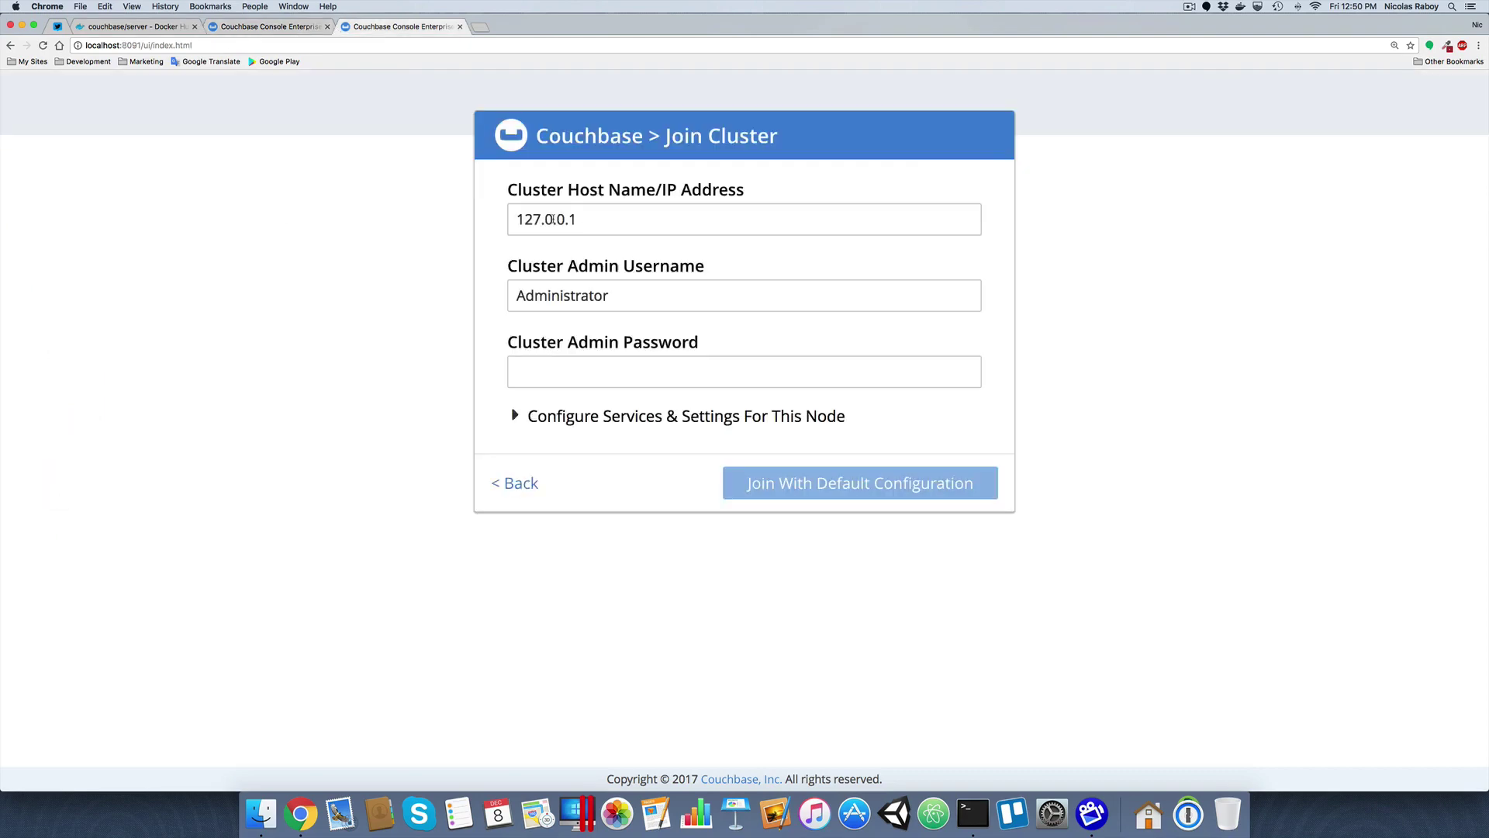
double_click(553, 219)
key("super+v")
left_click(456, 254)
left_click(572, 372)
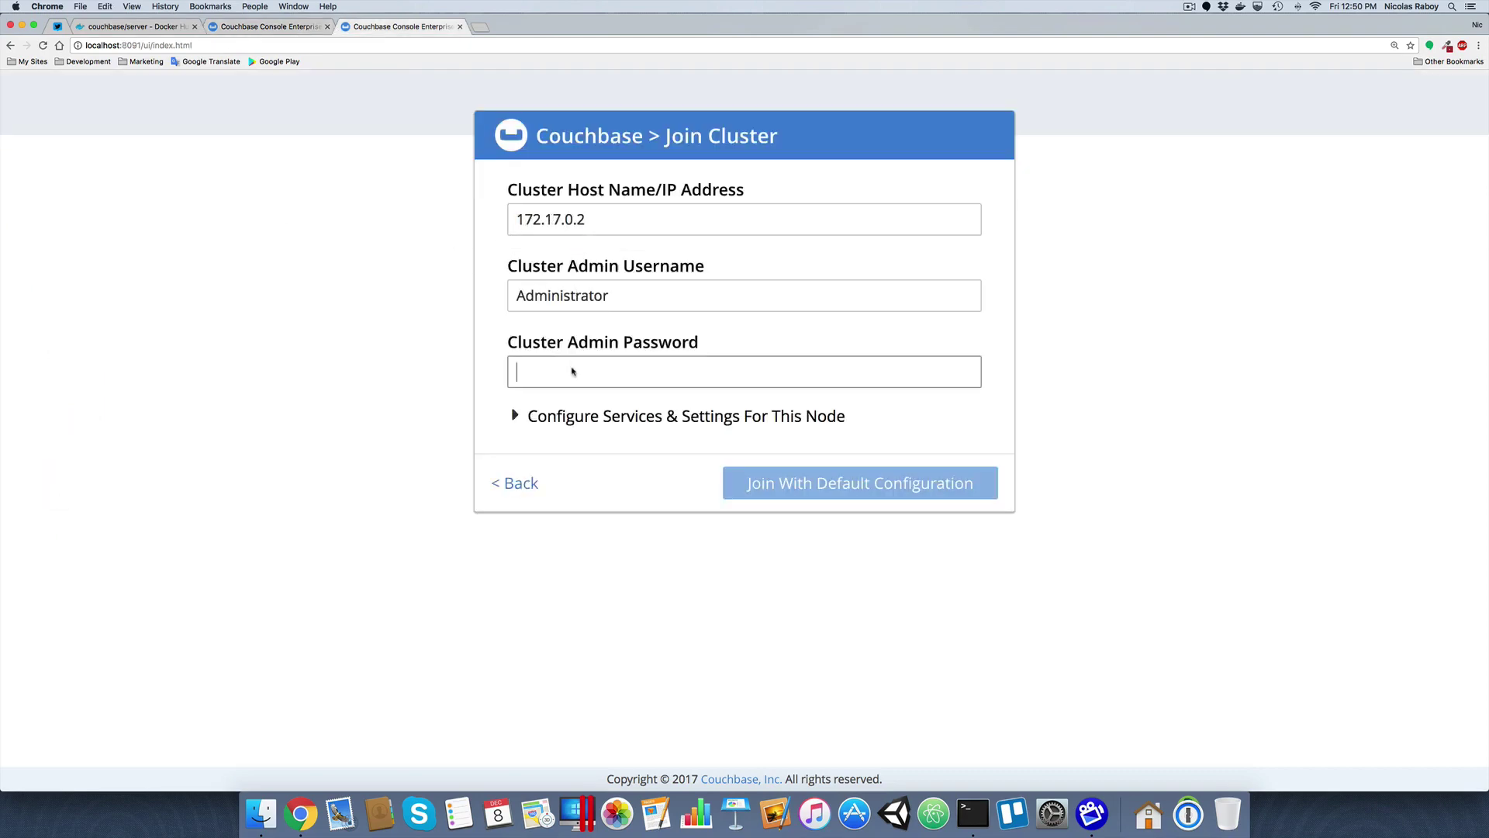
type("password")
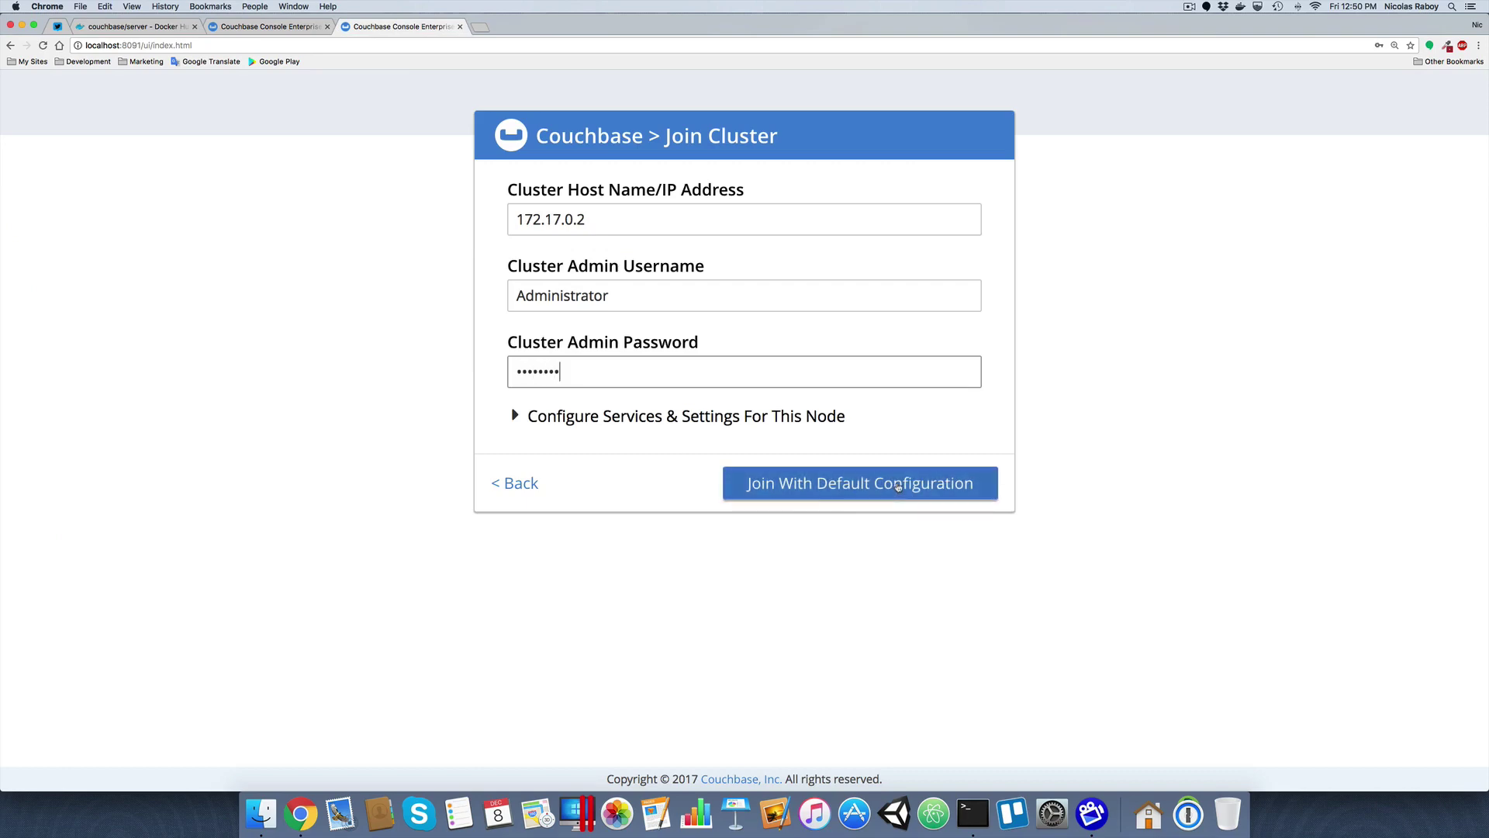
left_click(897, 485)
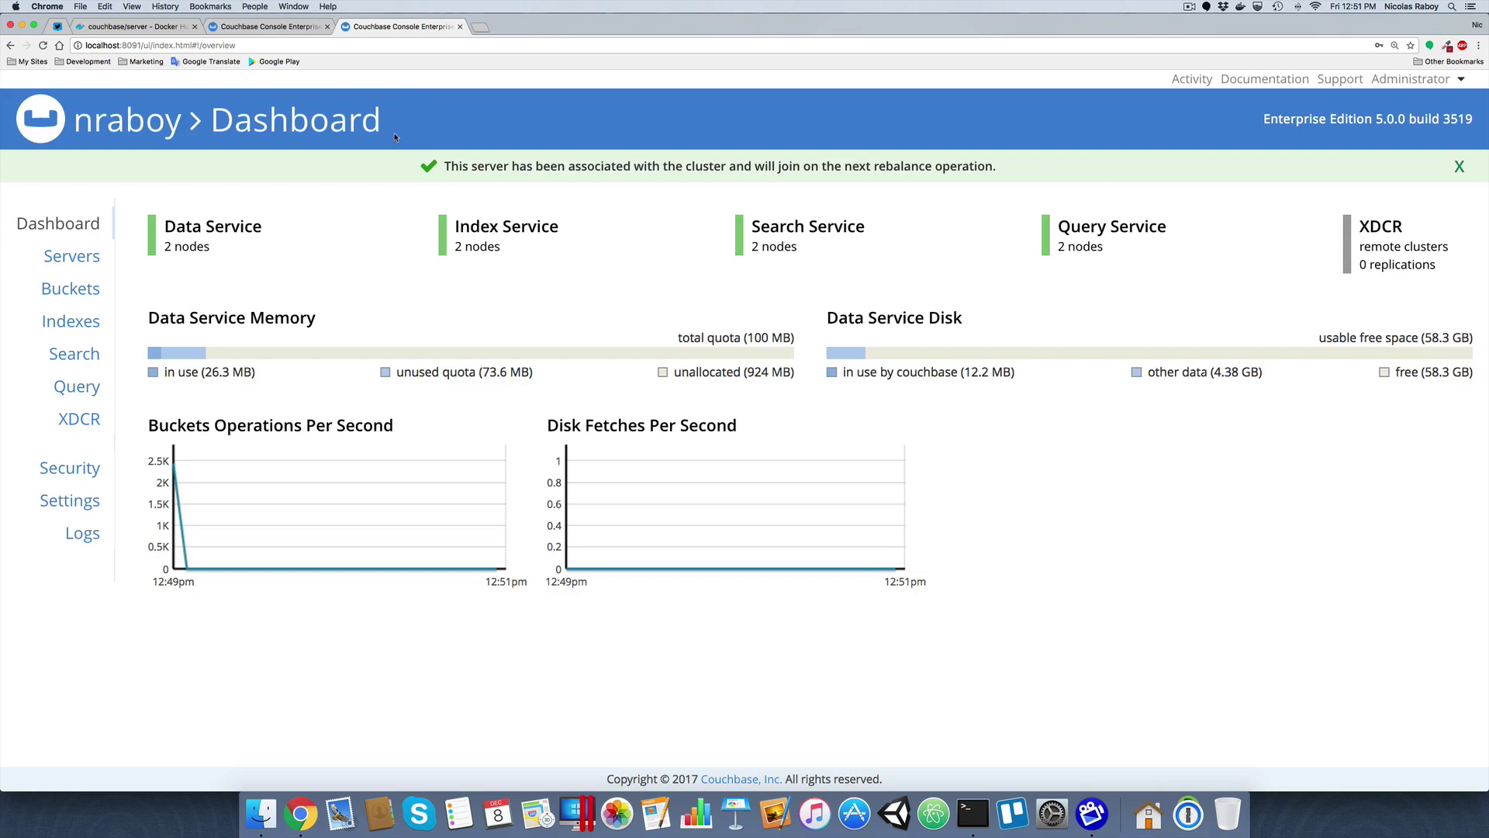
Close the localhost:8091 tab and rebalance the two-node cluster from the Servers page
left_click(460, 27)
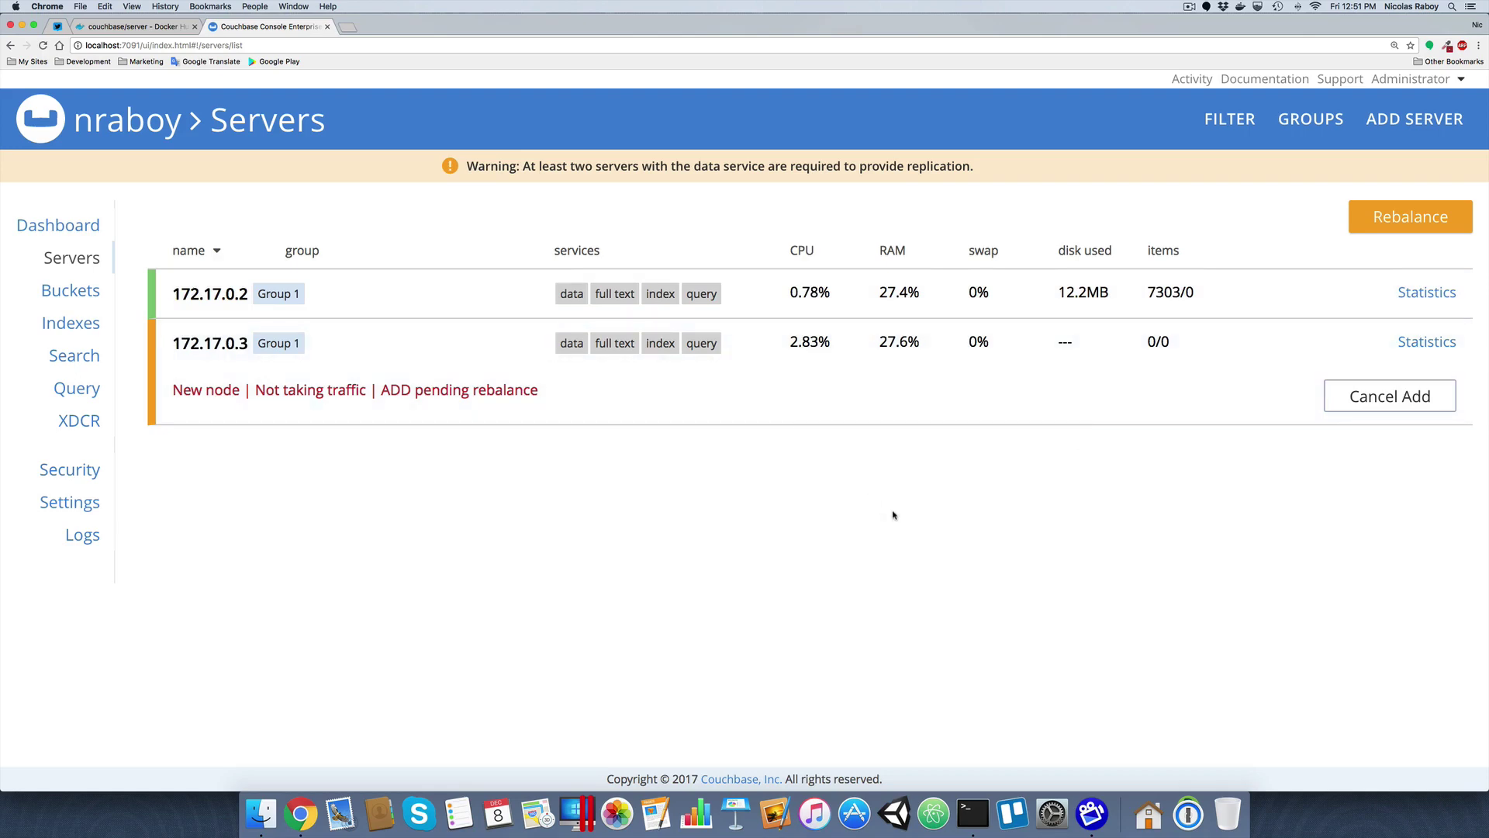
left_click(1406, 218)
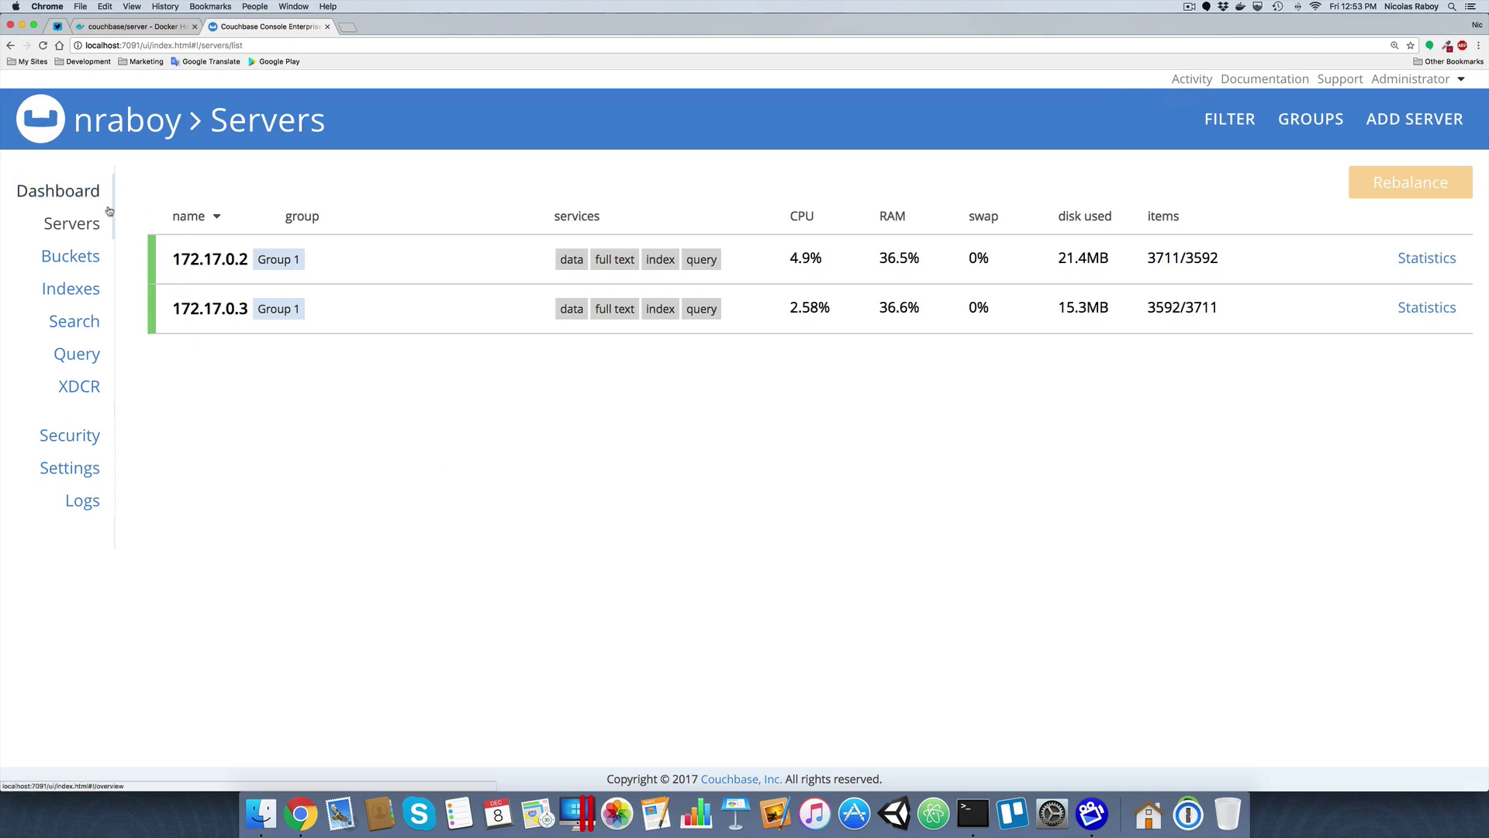
left_click(87, 260)
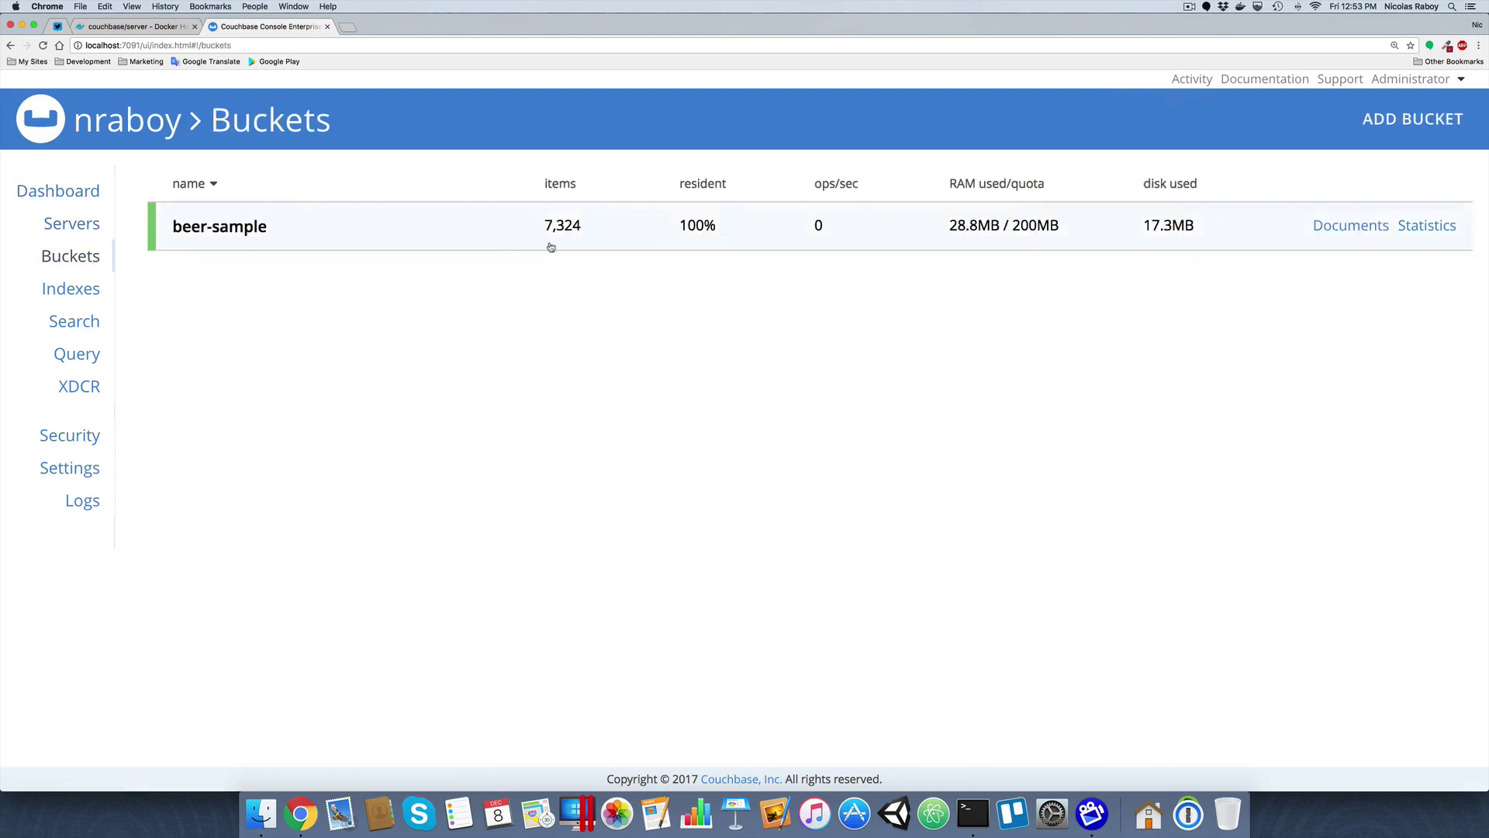
key("super+r")
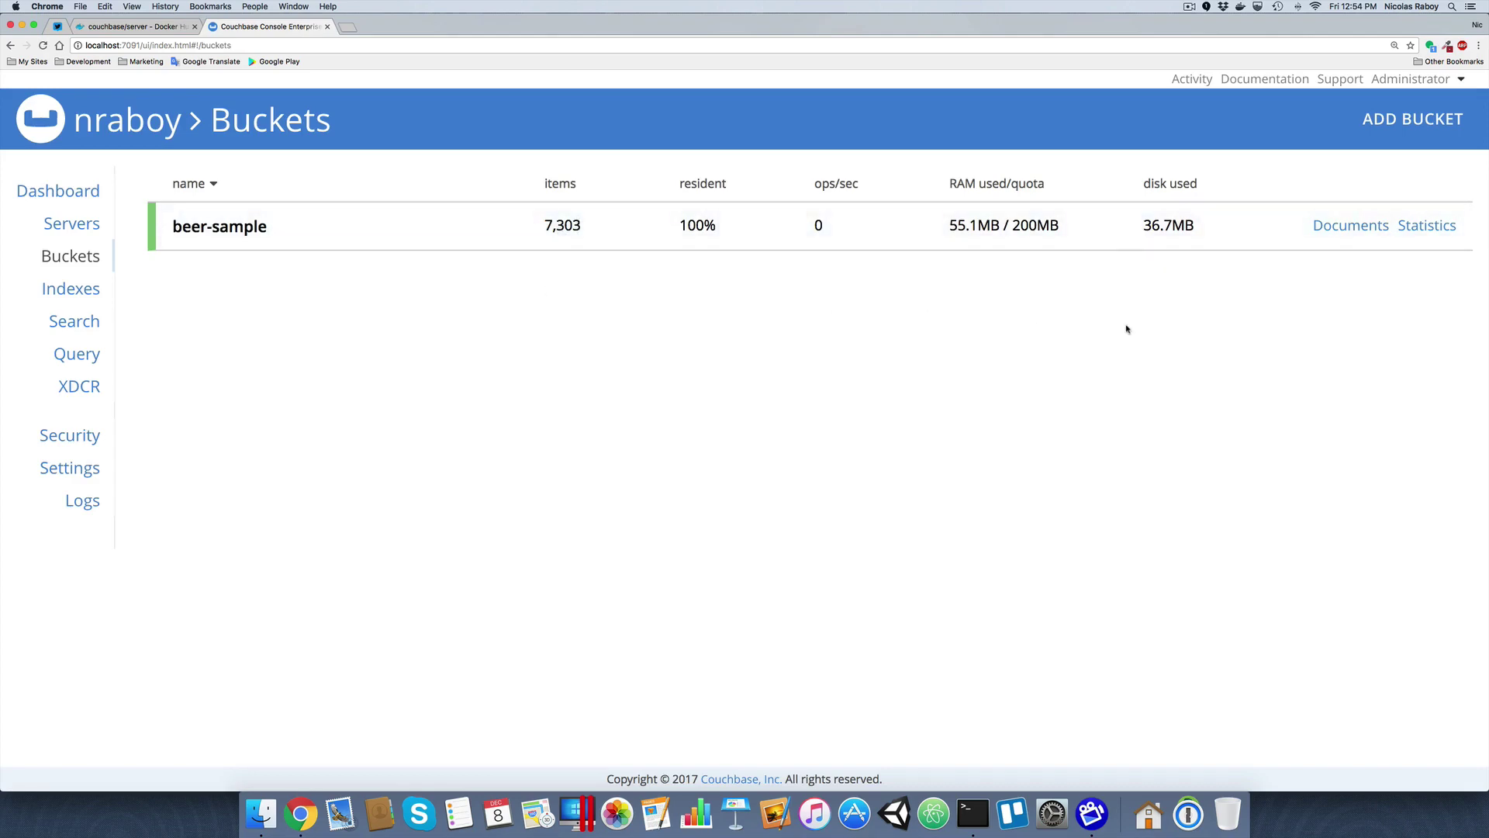
left_click(795, 234)
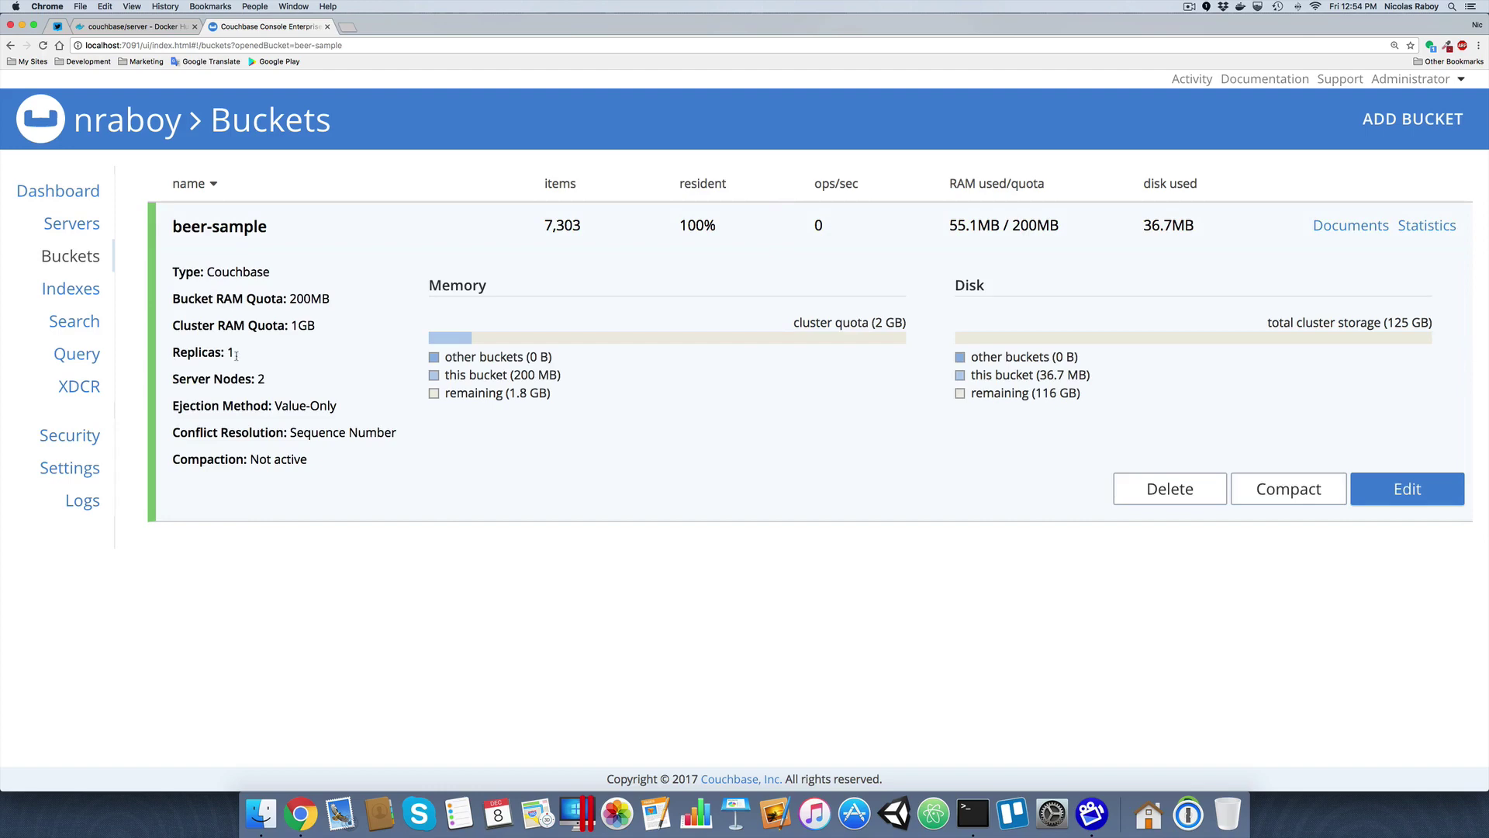
left_click_drag(237, 354, 208, 353)
left_click(466, 560)
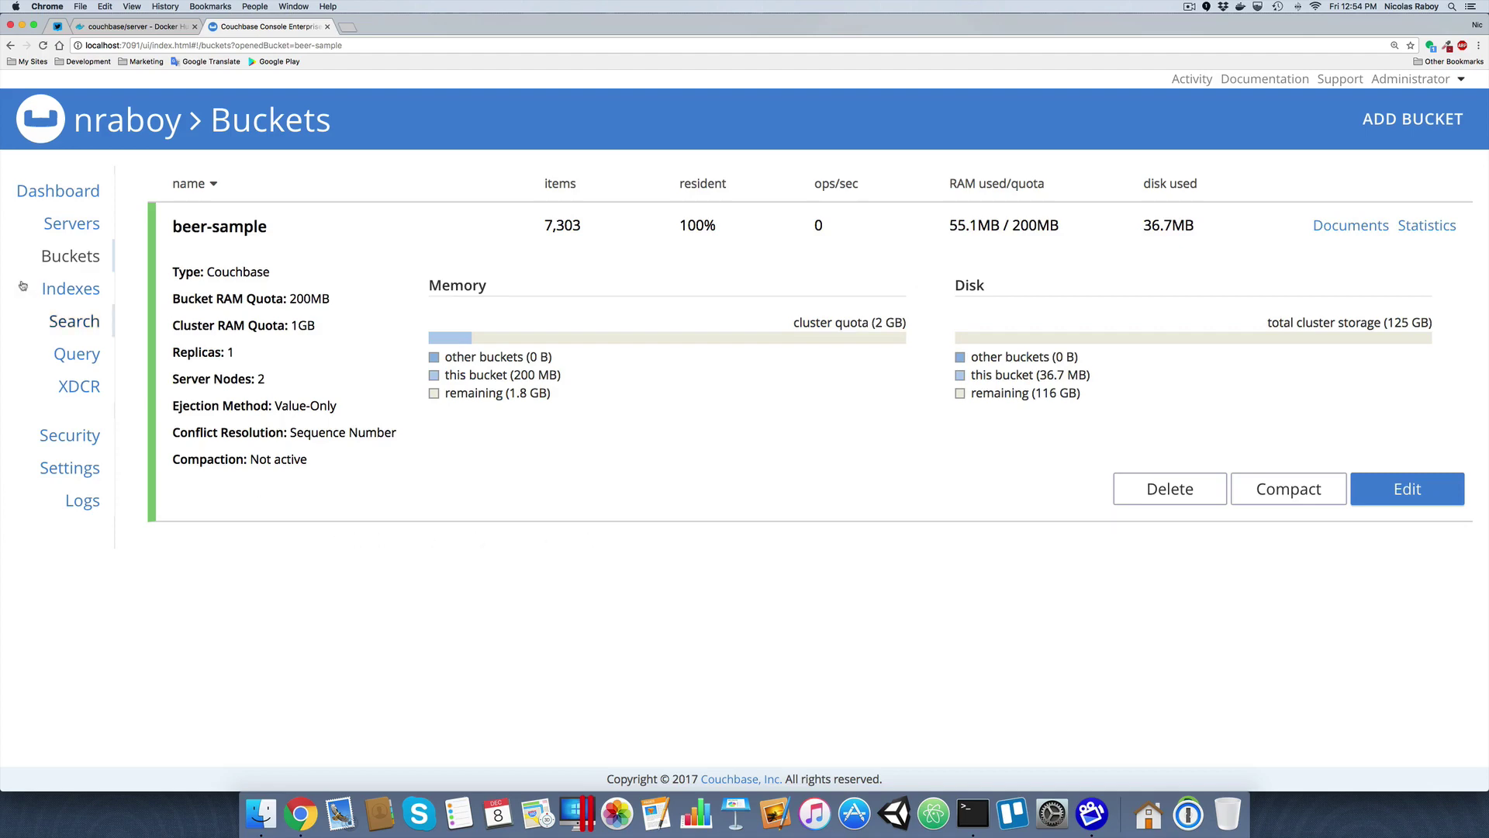
left_click(81, 229)
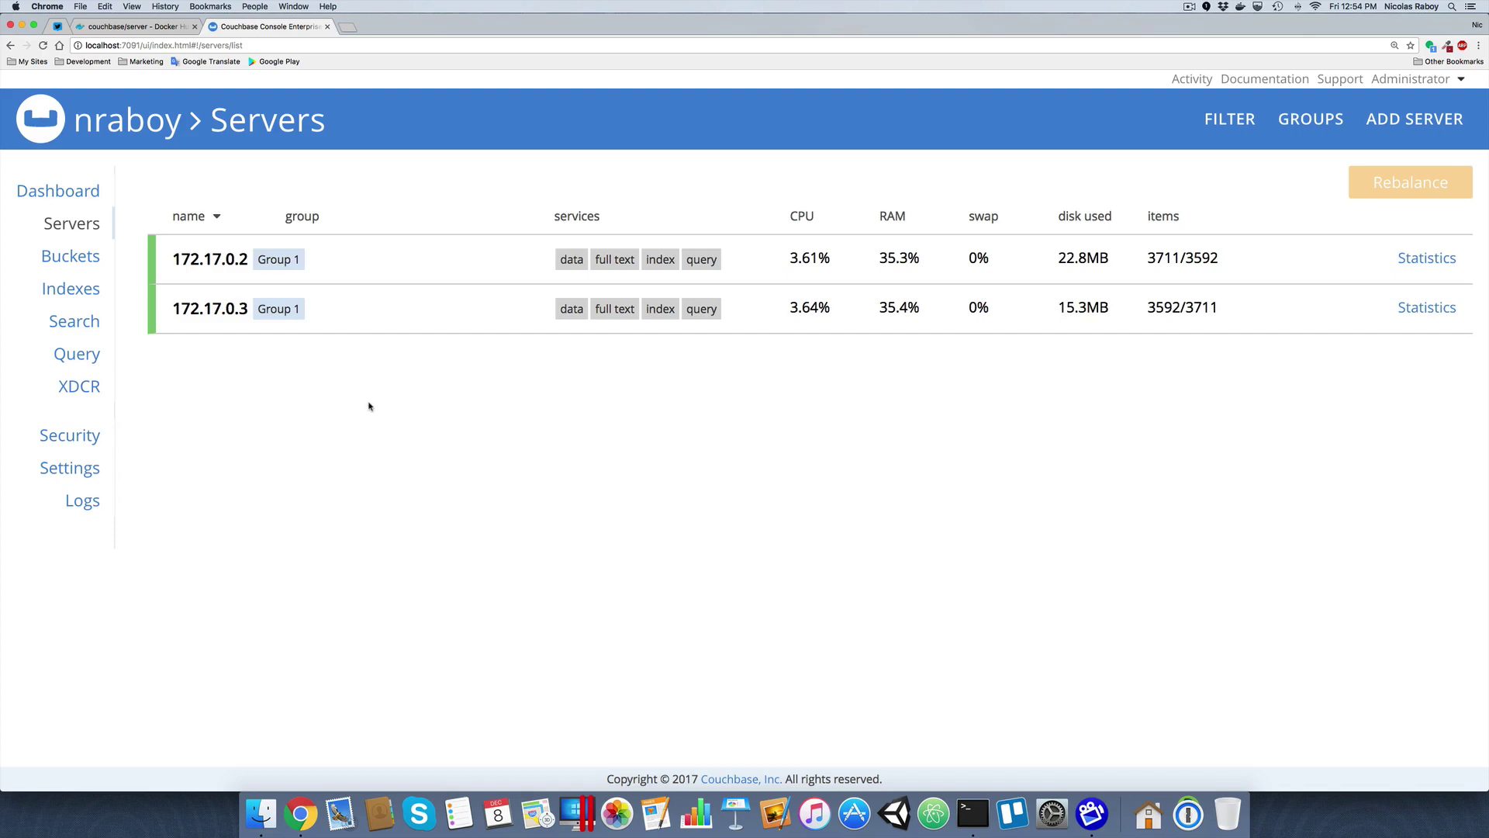
Load localhost:9091 in a new tab to reach the third node's console
left_click(347, 28)
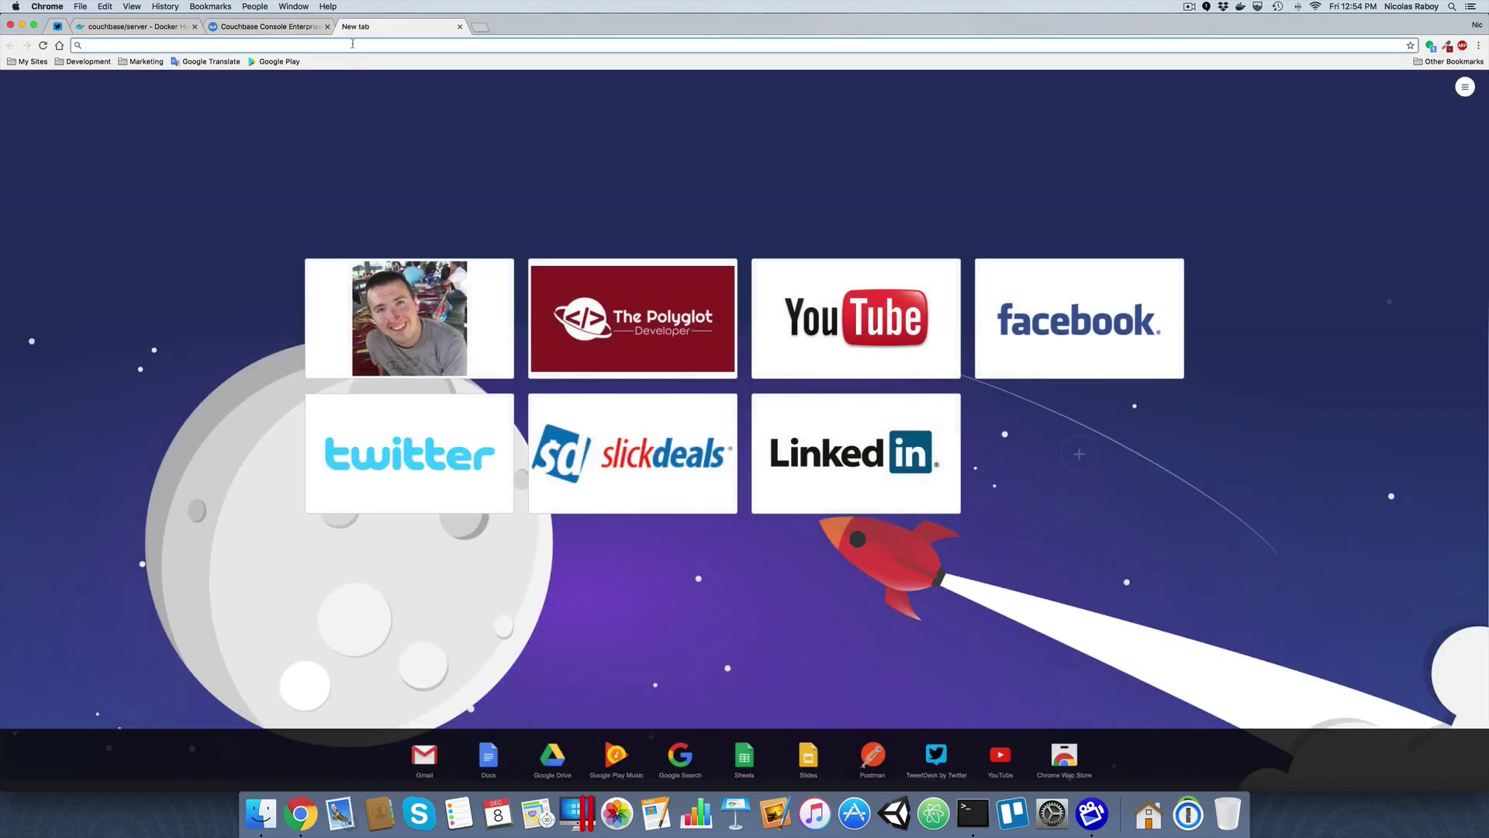
type("localhost:")
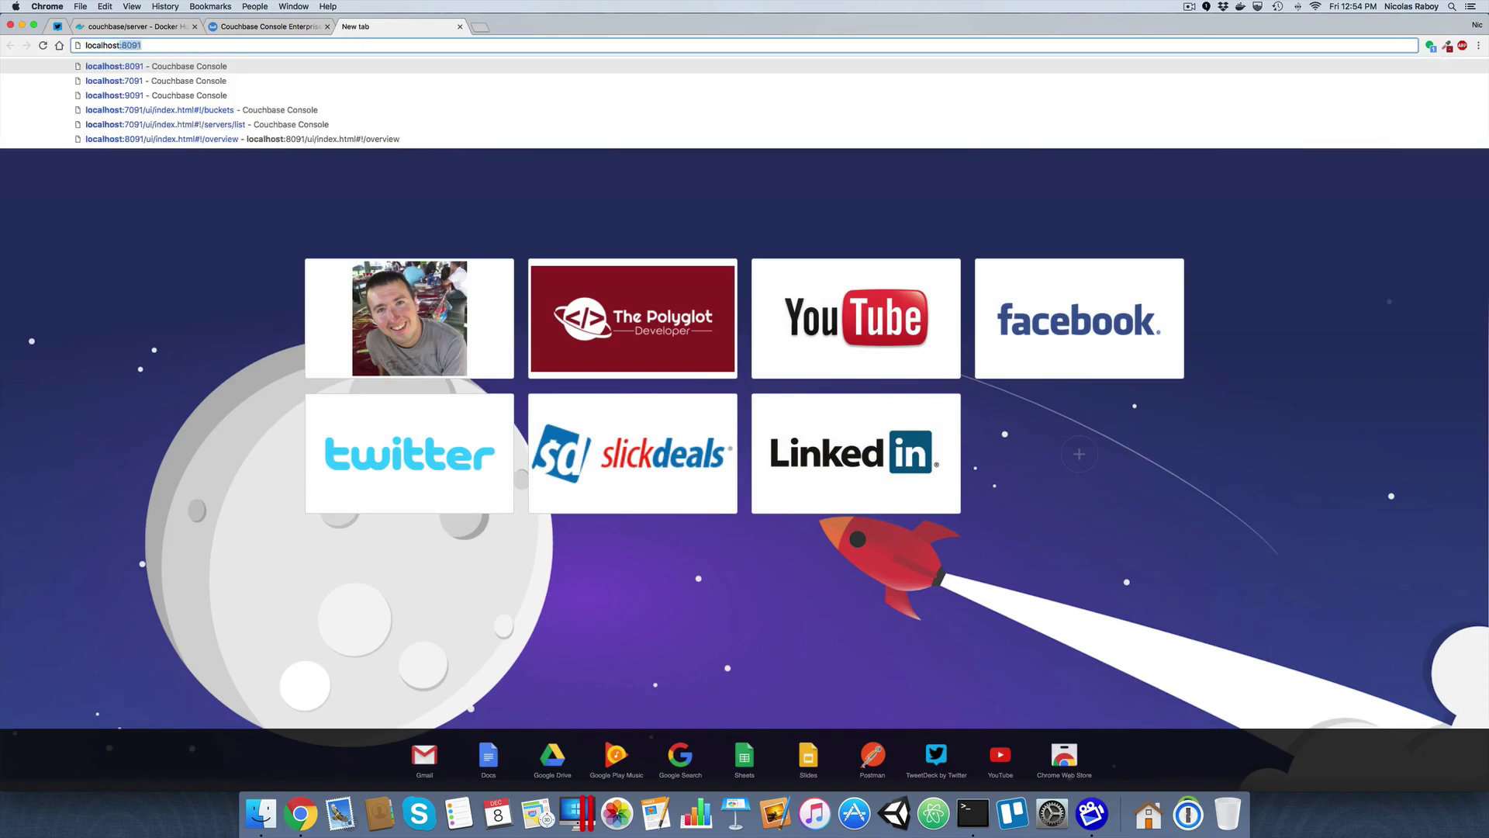
type("9091")
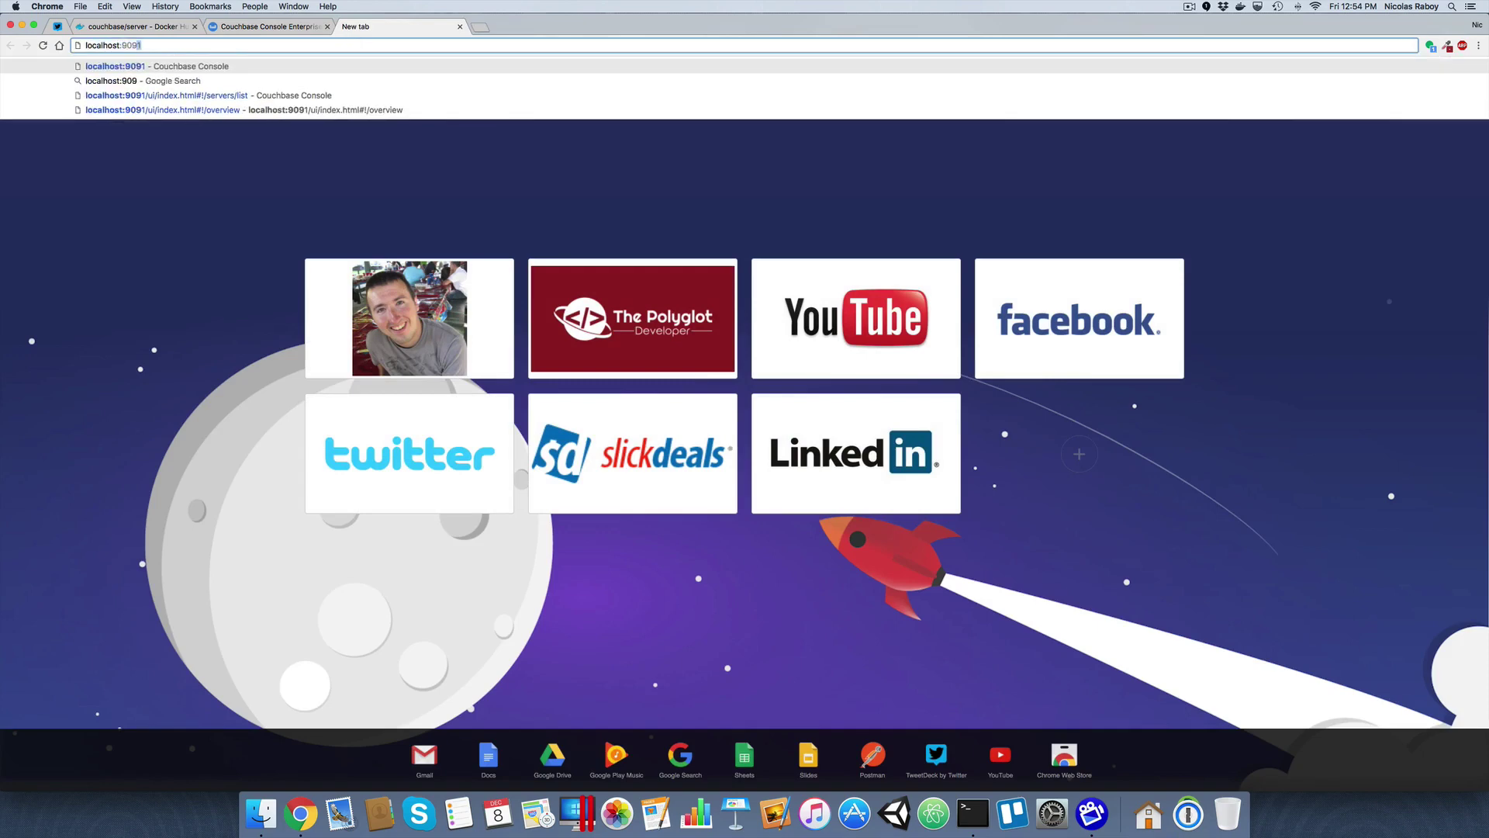
key("Return")
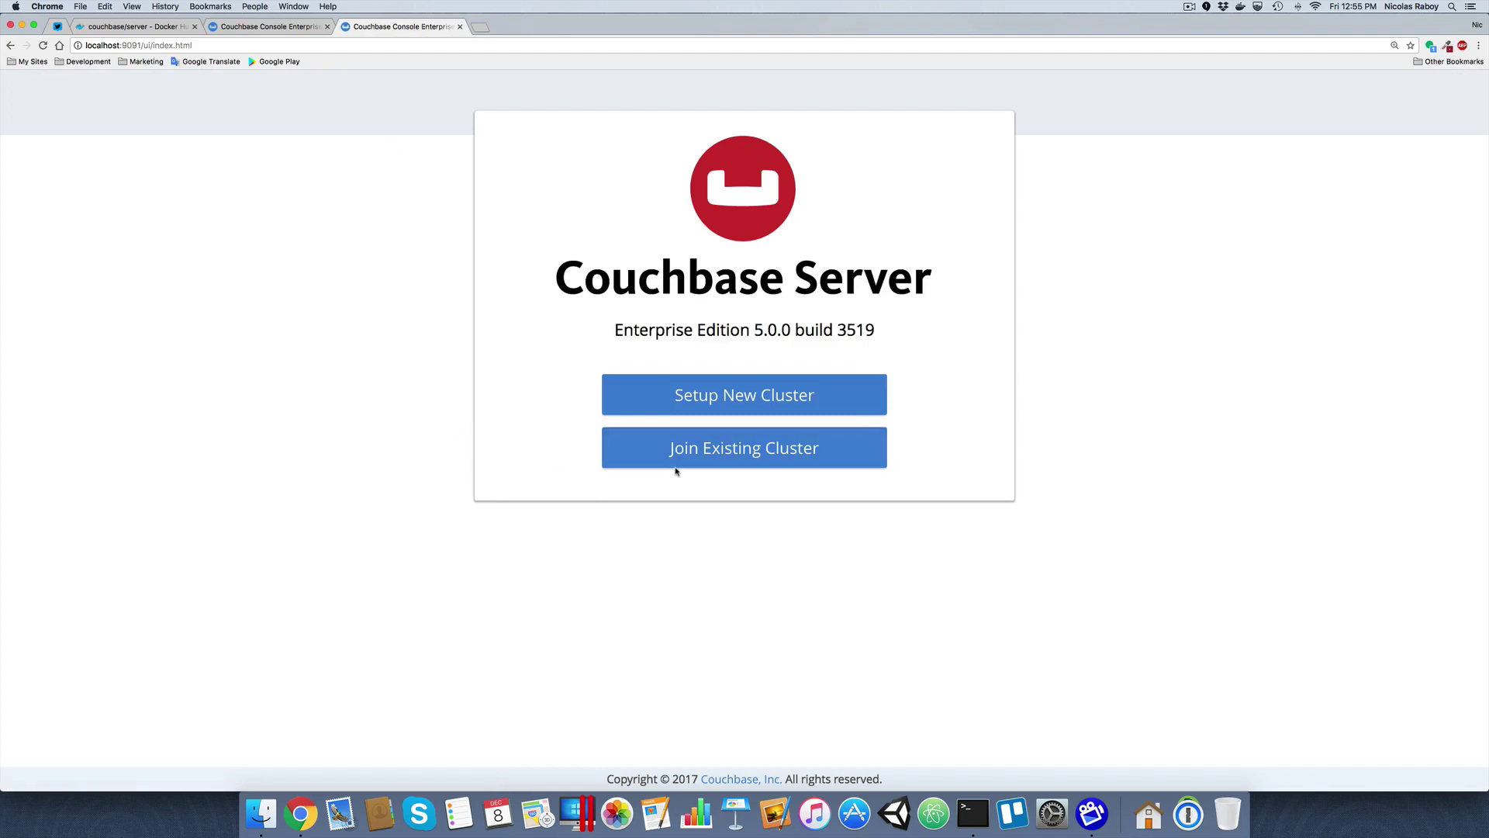
Start a new cluster setup on the third node, entering its cluster name and admin password
left_click(716, 405)
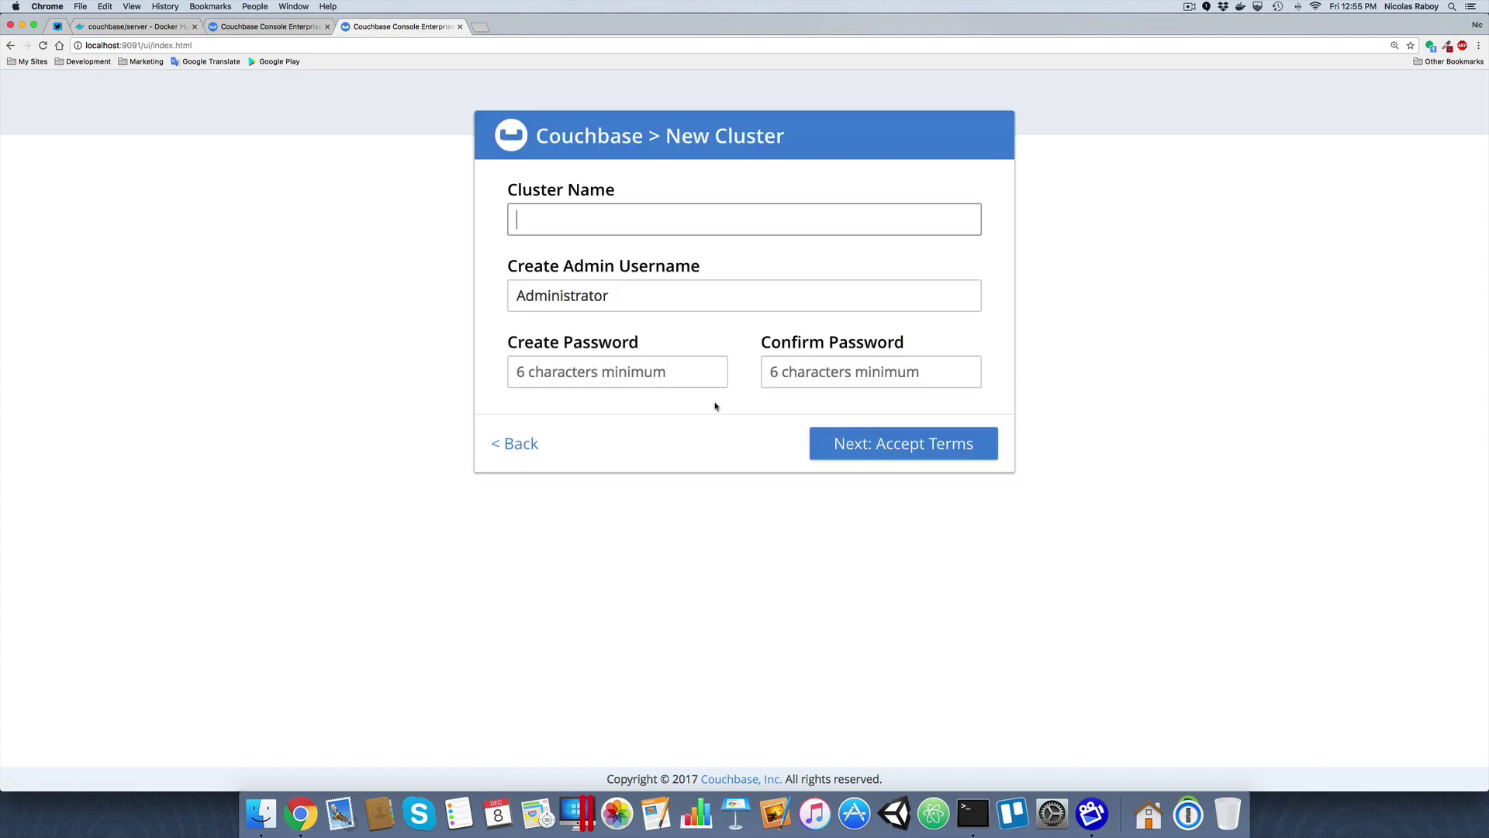
left_click(656, 227)
type("nraboy2")
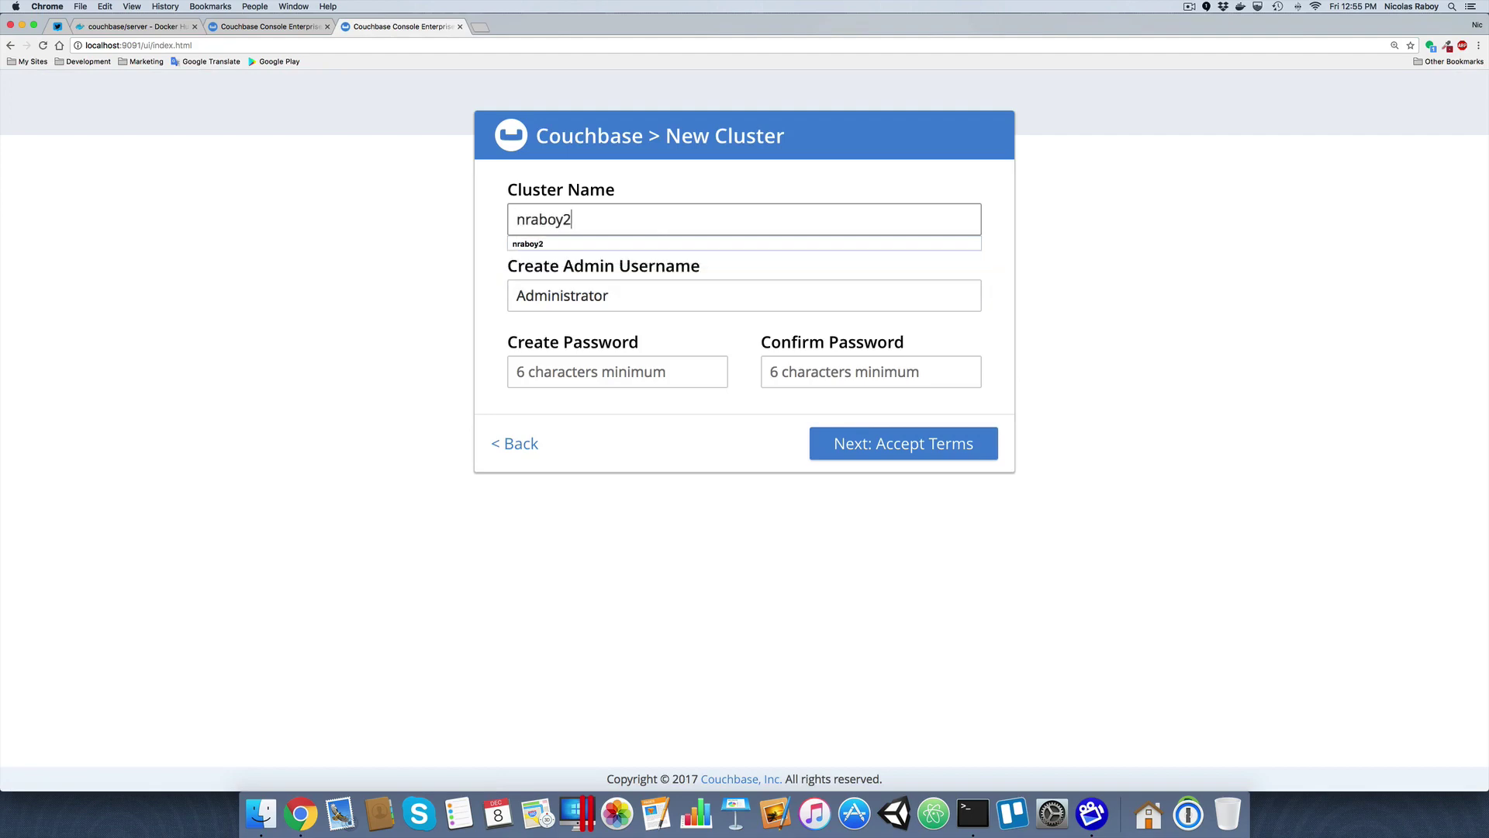
key("Tab")
key("Tab")
type("password")
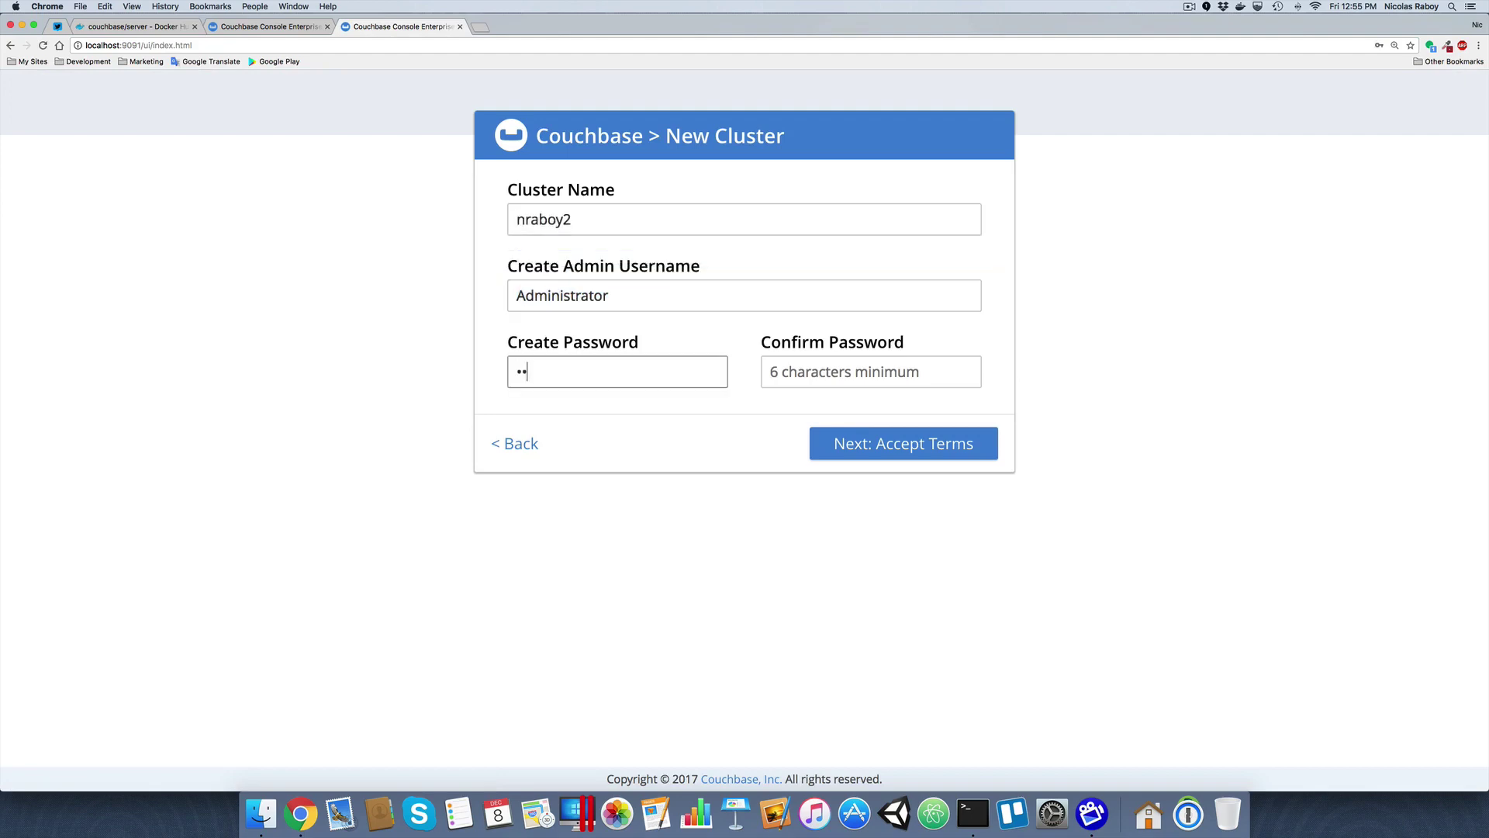
key("Tab")
type("password")
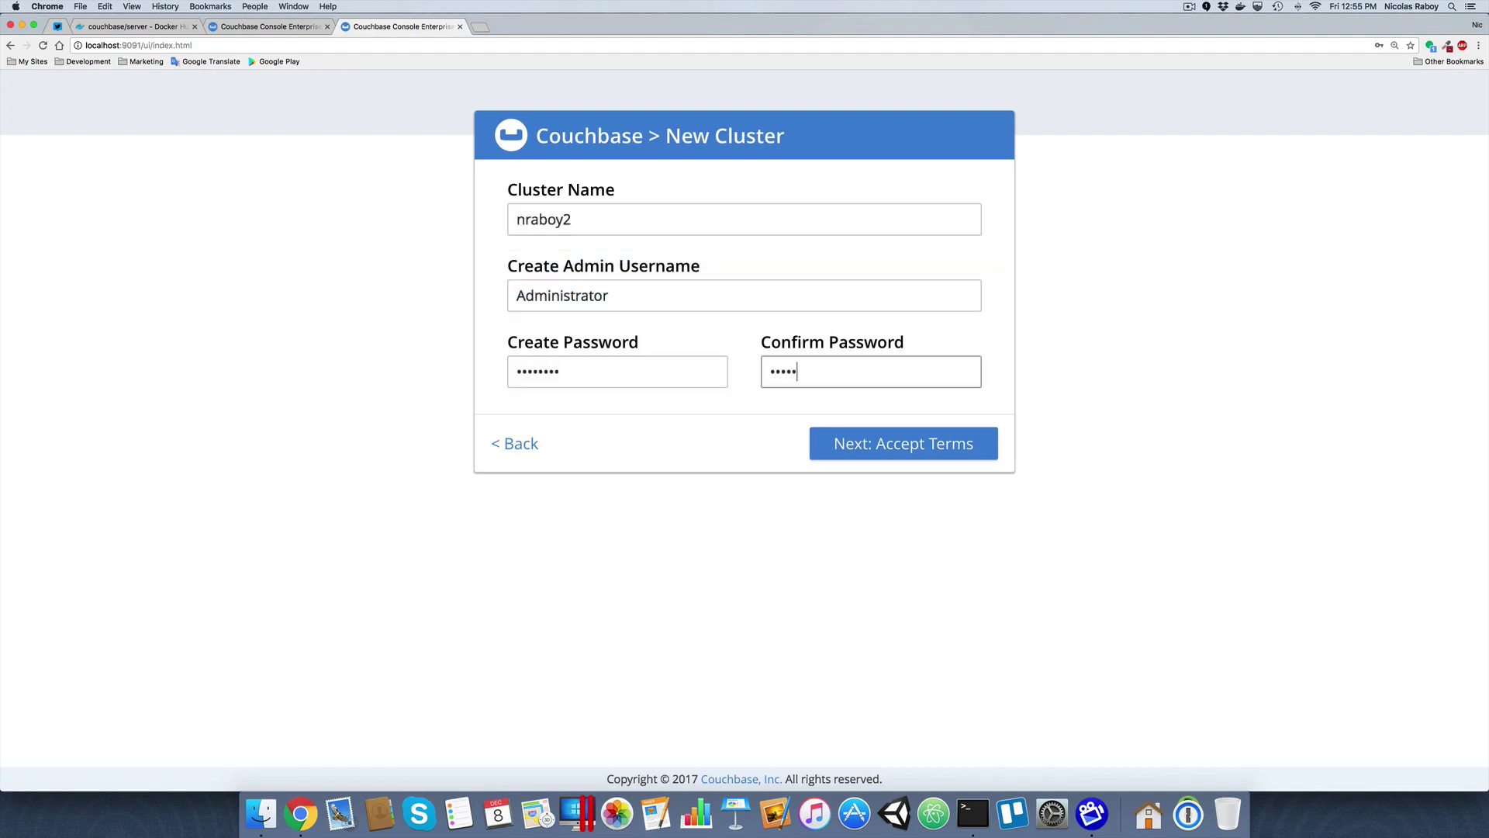
Accept the license, give Data Service a 1024 MB quota, turn off update notifications, and finish
left_click(884, 443)
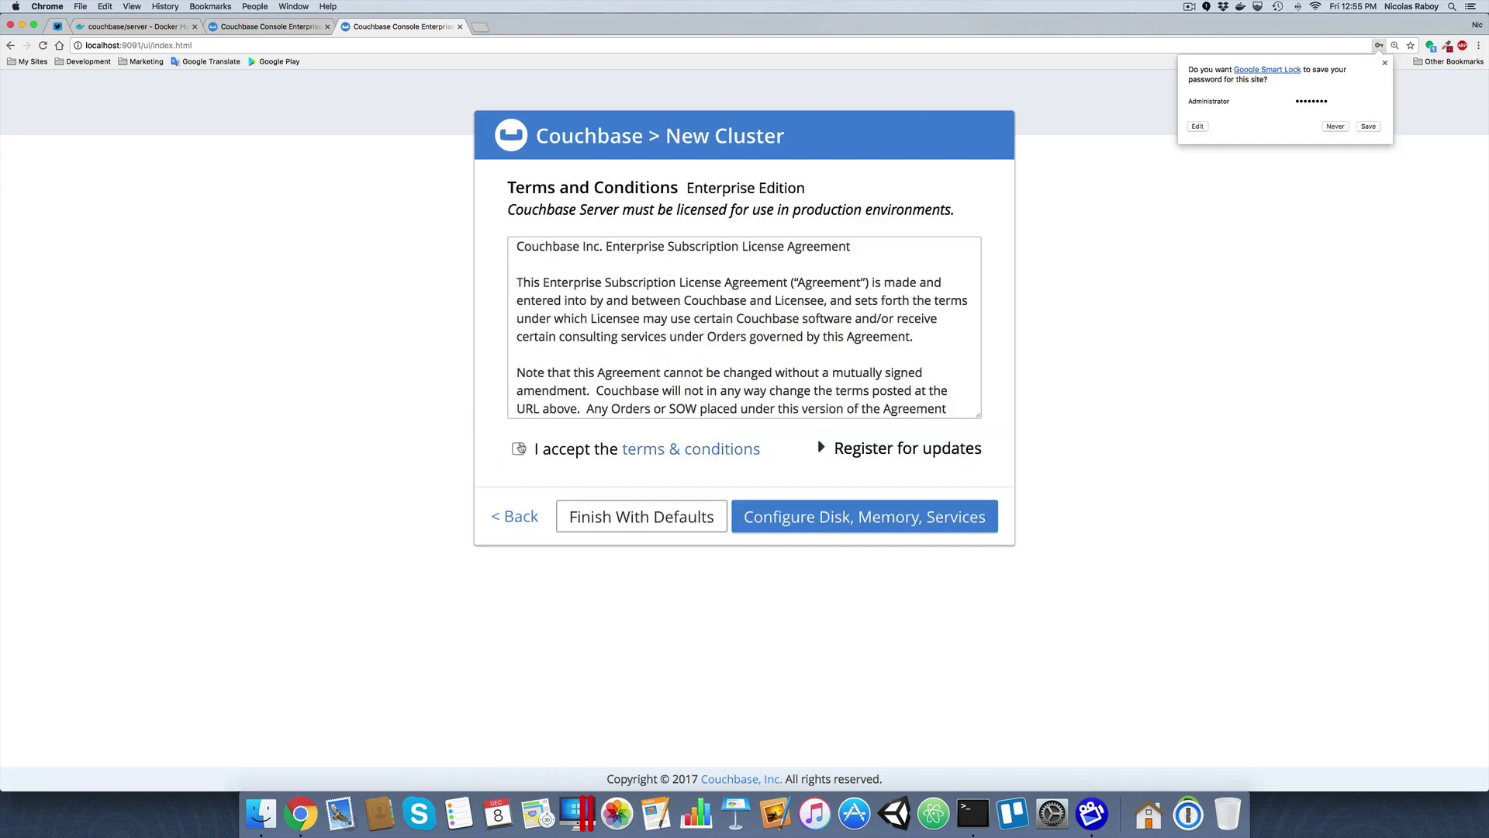
left_click(518, 449)
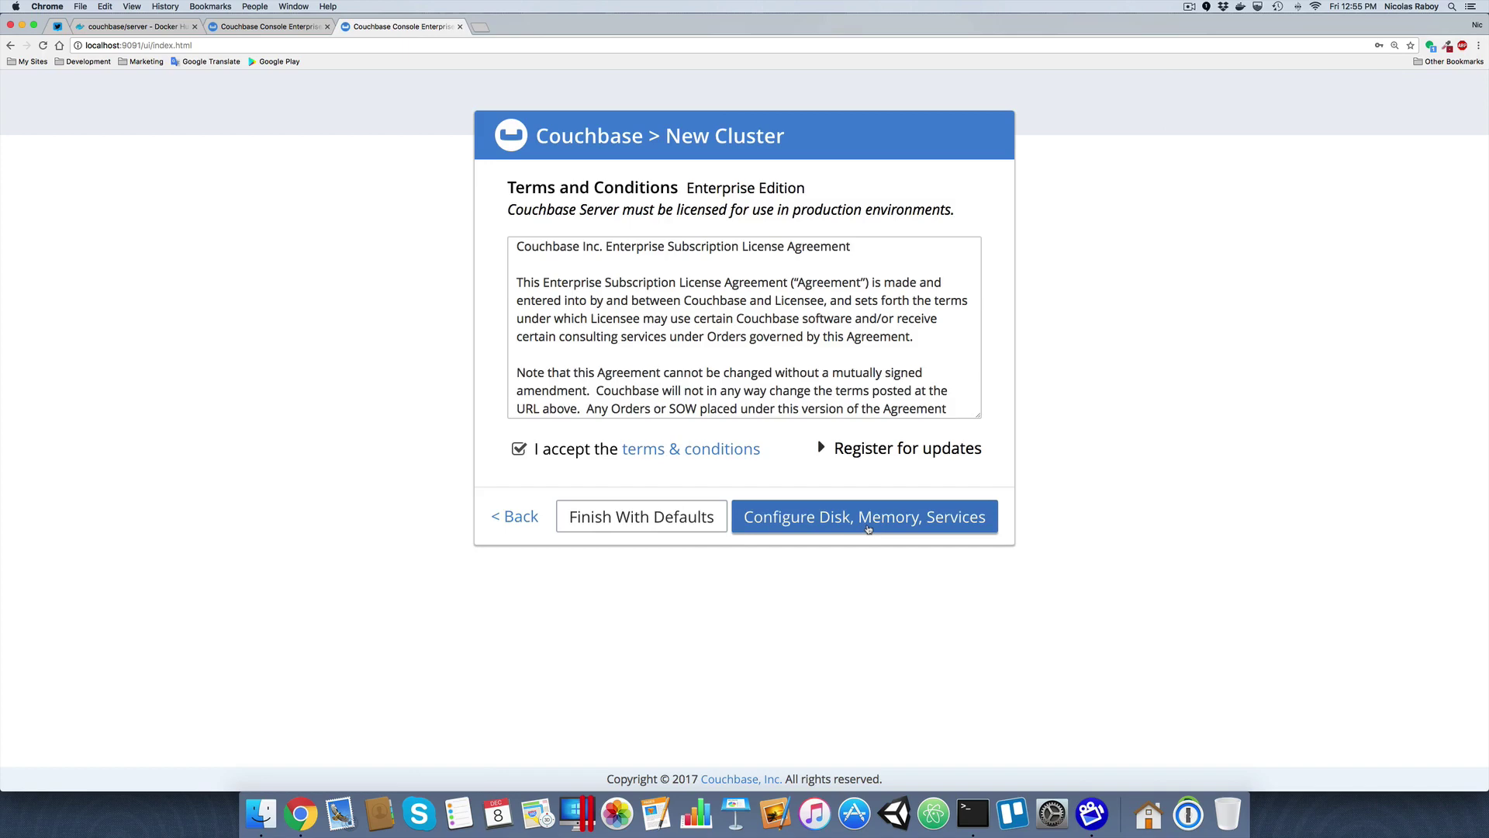
left_click(836, 518)
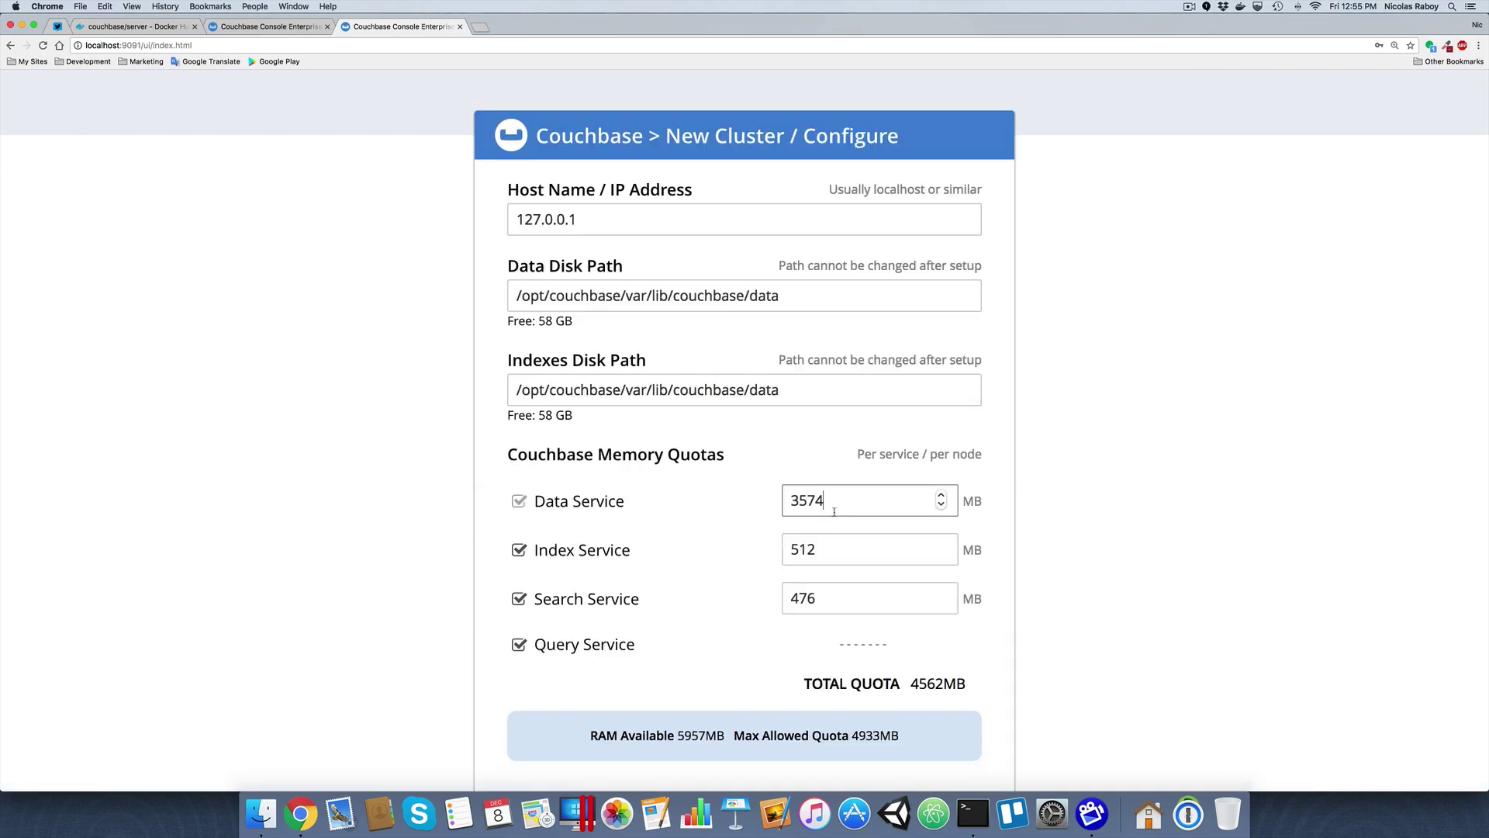
left_click_drag(839, 495, 788, 498)
type("1024")
scroll(1080, 475, "down", 5)
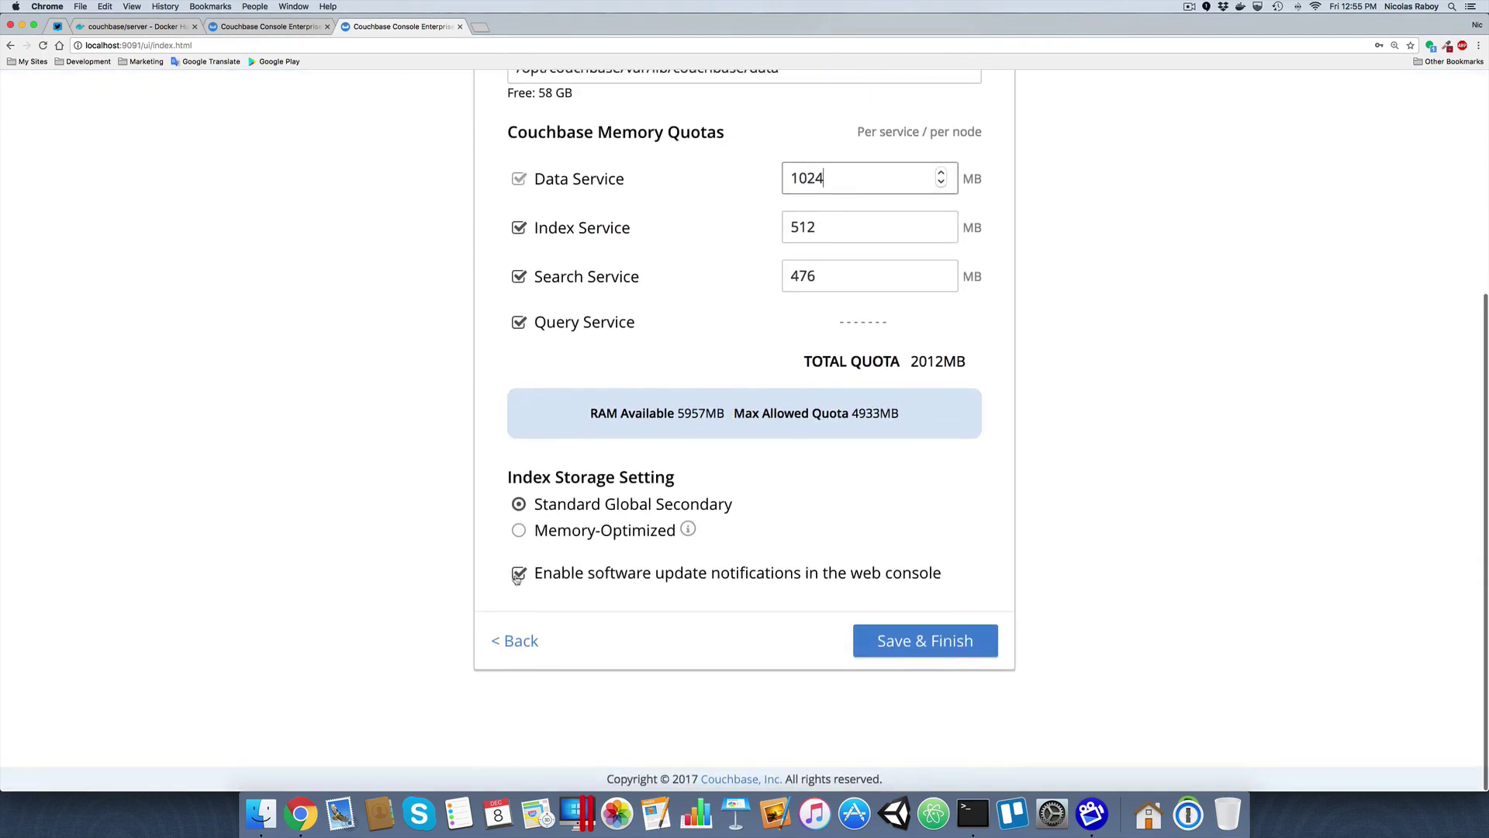
left_click(516, 575)
left_click(921, 642)
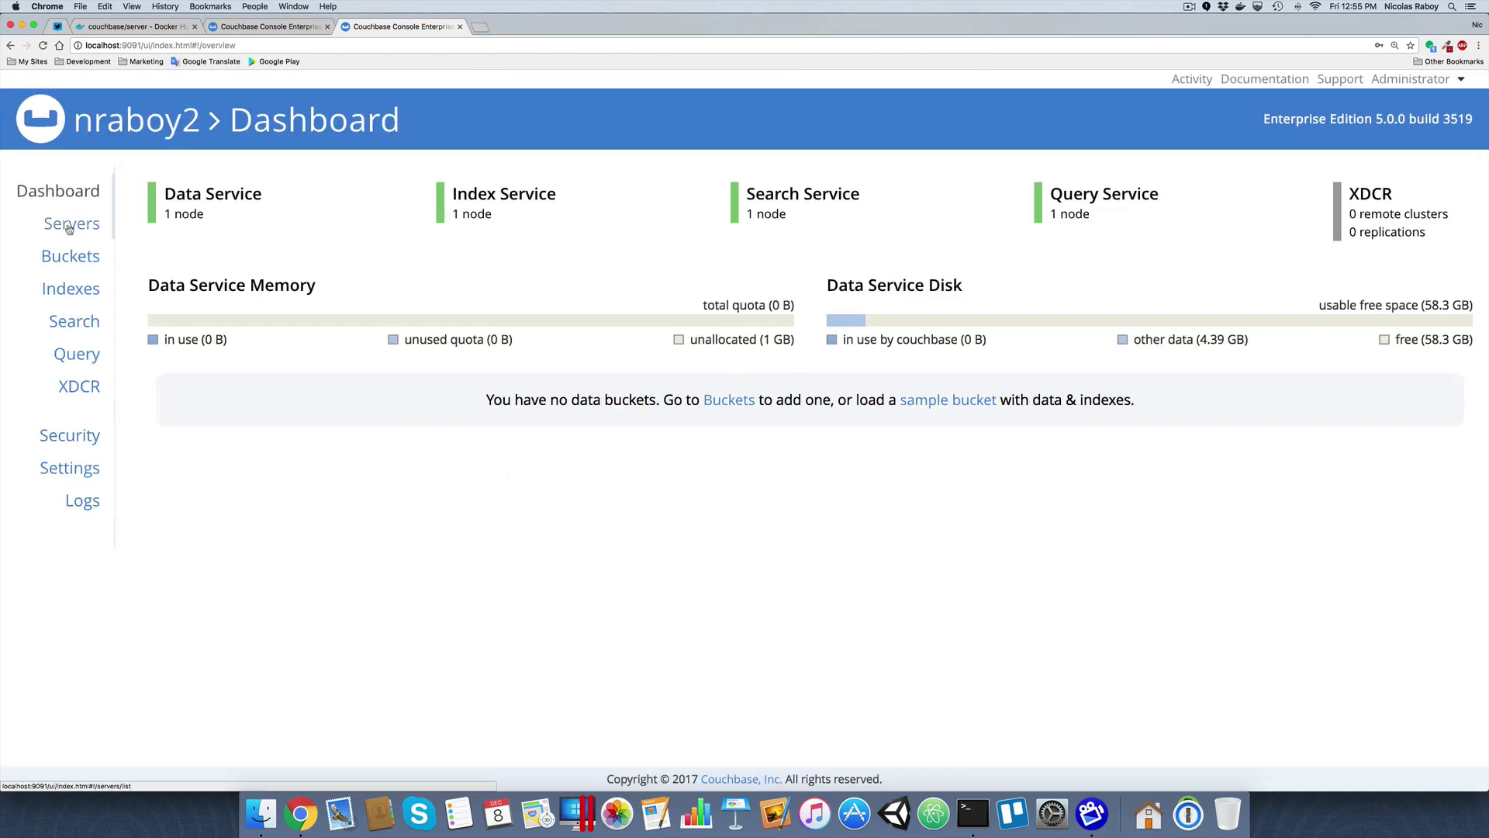
Copy node address 172.17.0.4 from nraboy2's server list and return to the nraboy console on port 7091
left_click(69, 223)
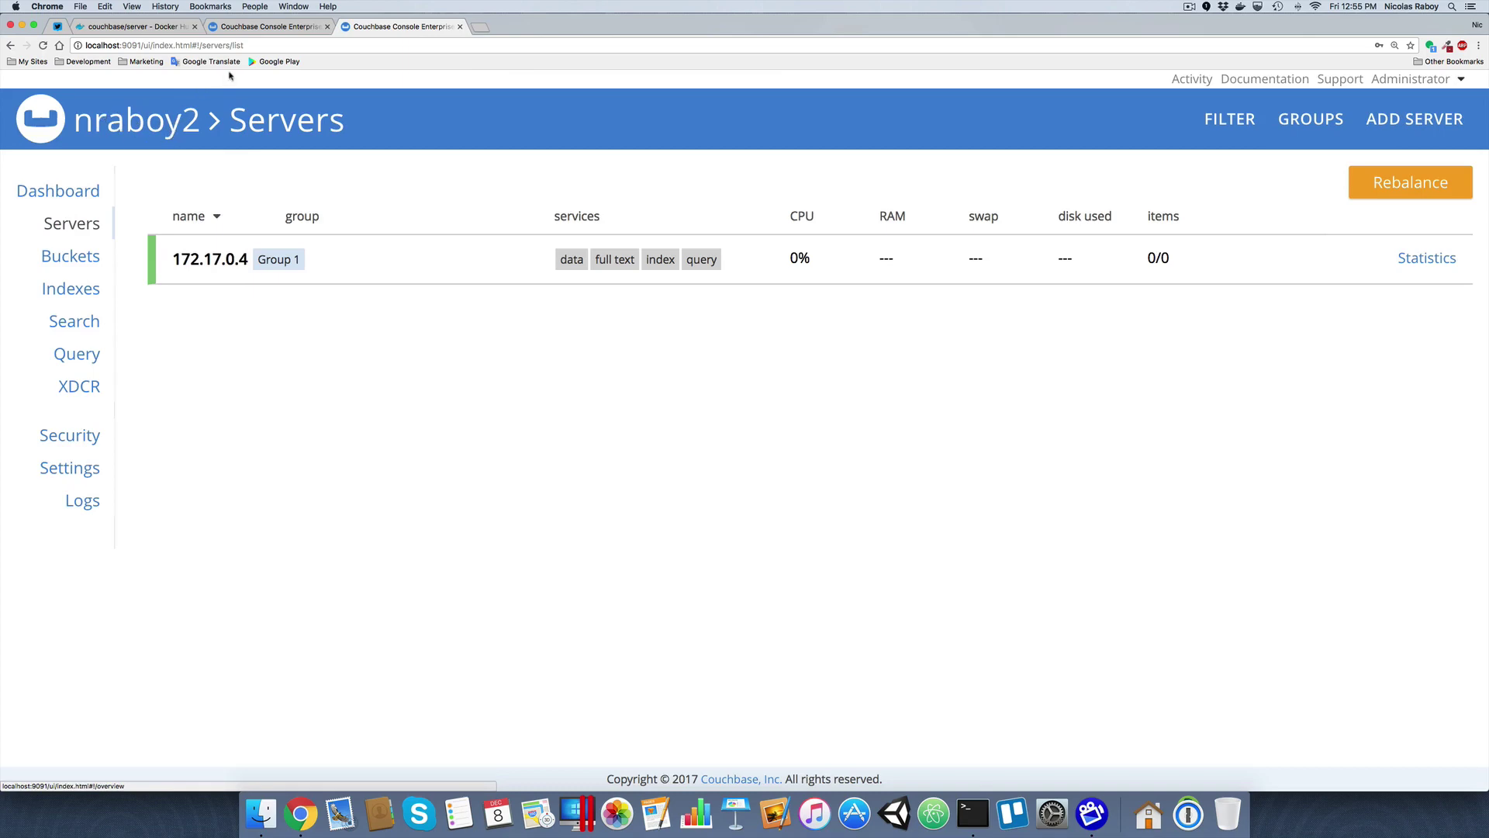
left_click_drag(174, 258, 248, 259)
key("super+c")
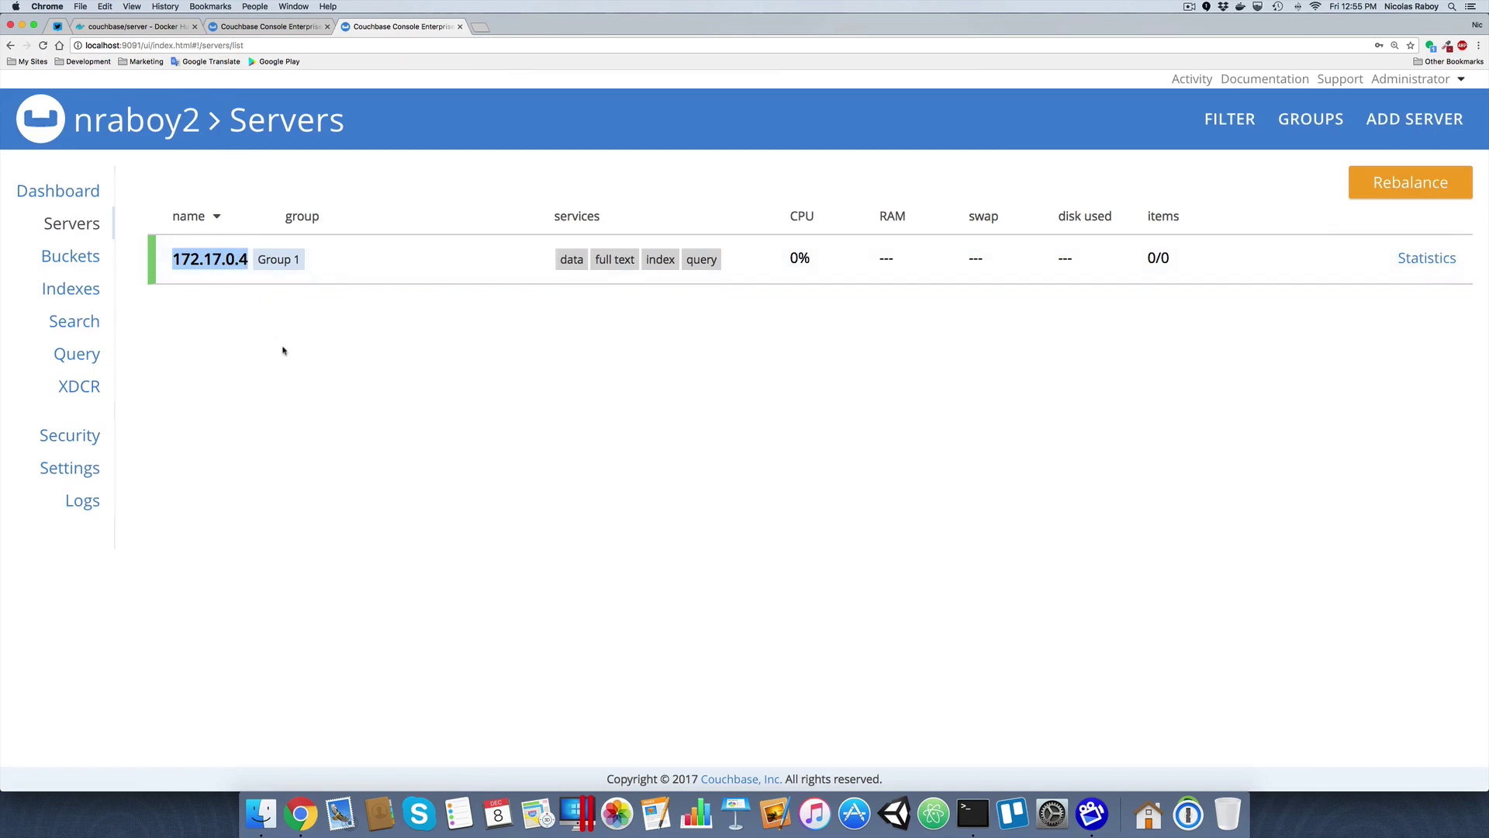
left_click(271, 26)
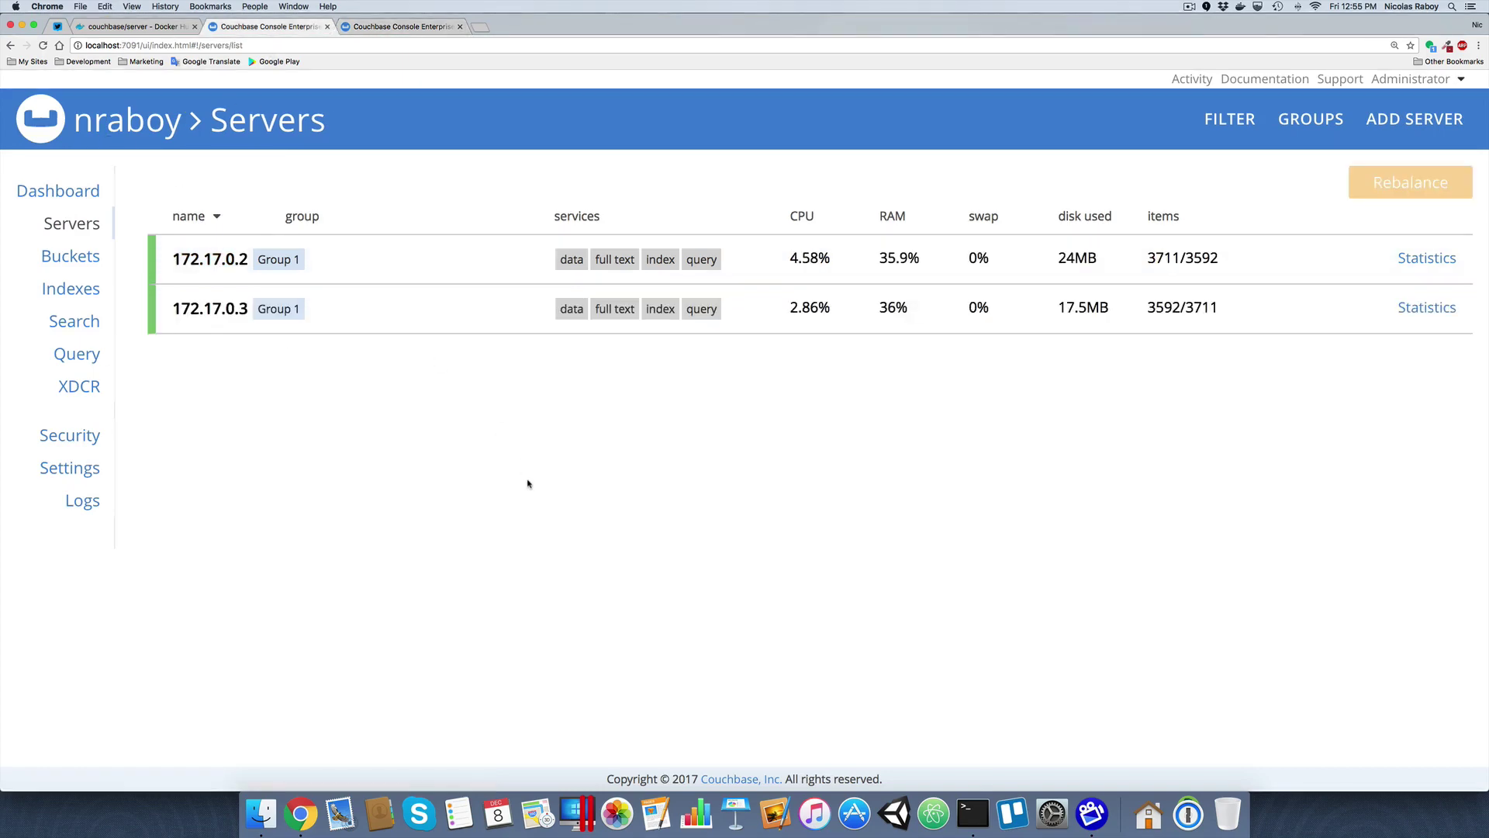
Add server 172.17.0.4 with the administrator password to the nraboy cluster, then check the 9091 console
left_click(1393, 120)
left_click(589, 291)
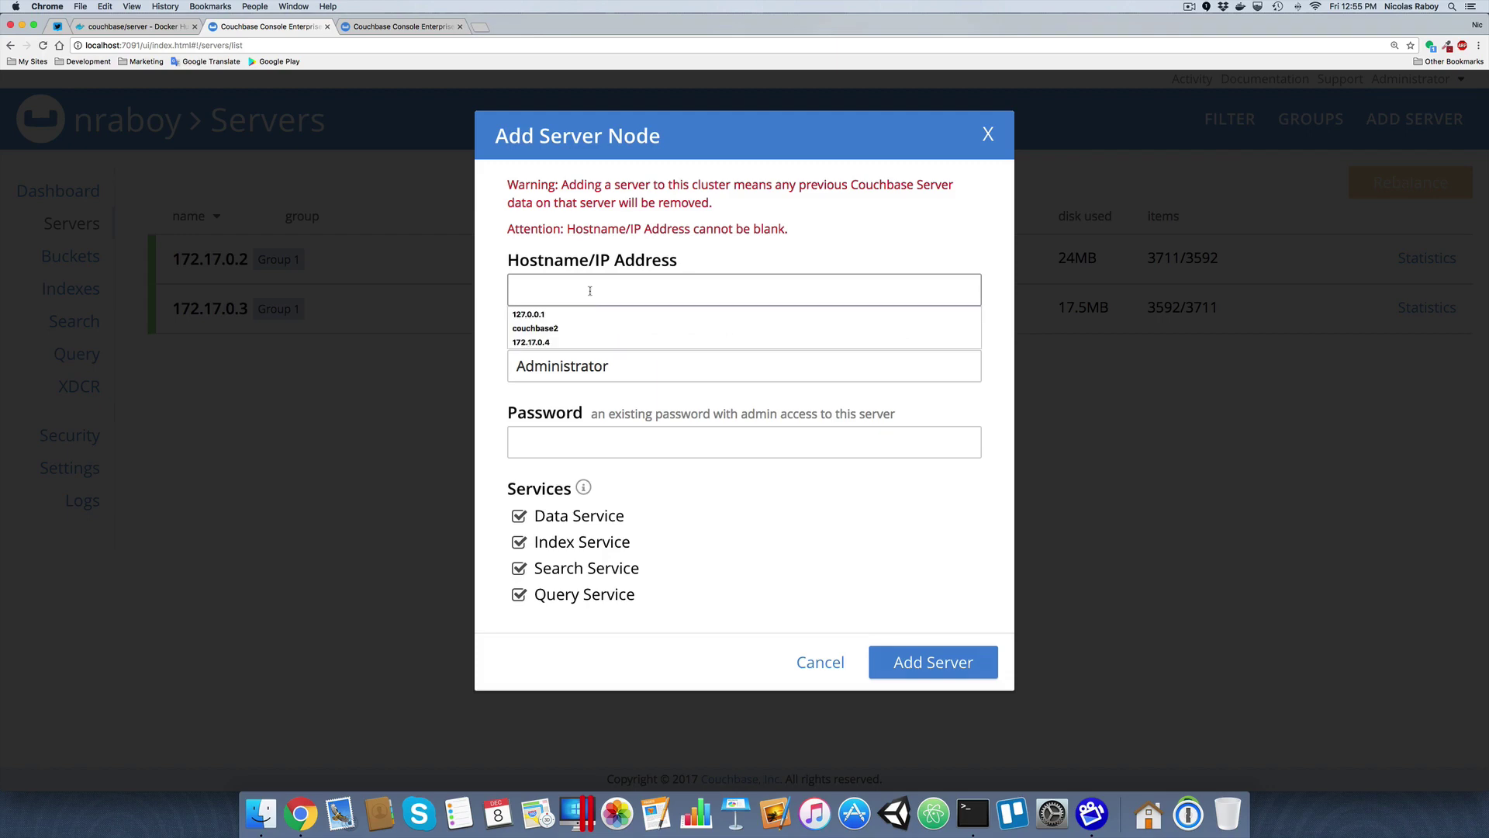
key("super+v")
left_click(542, 413)
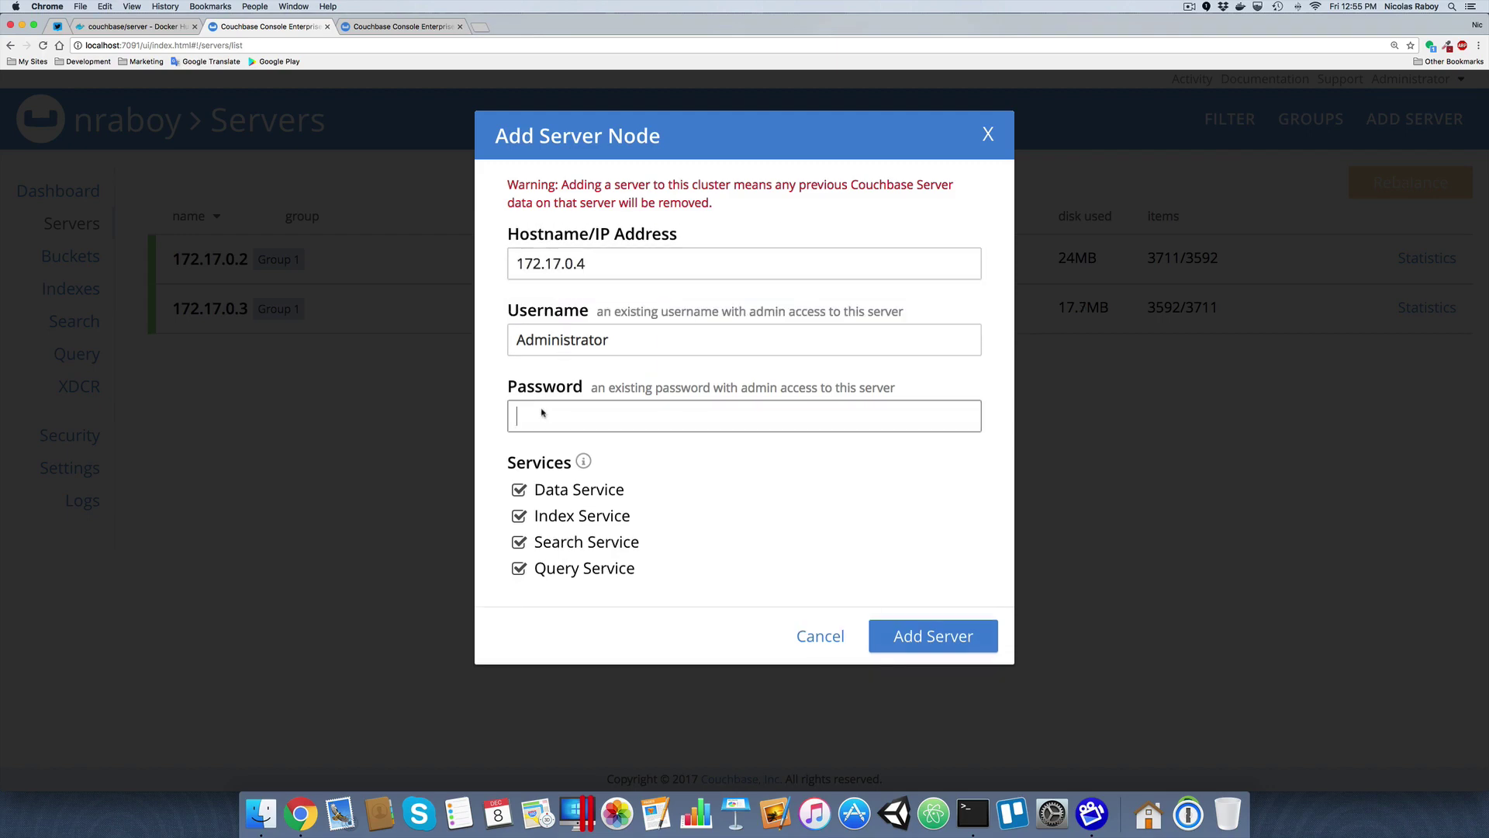
type("password")
left_click(924, 638)
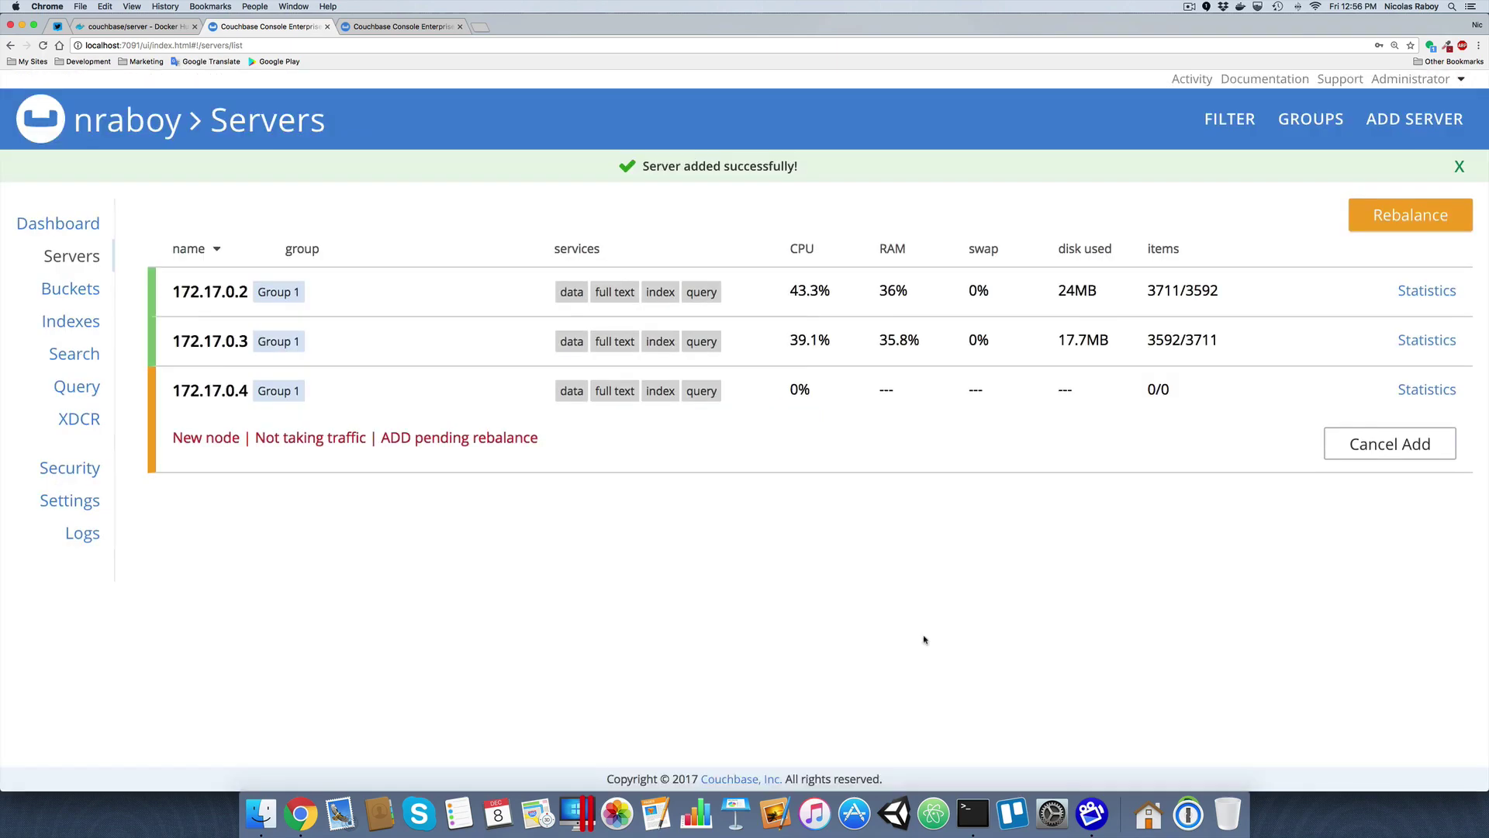
left_click(380, 28)
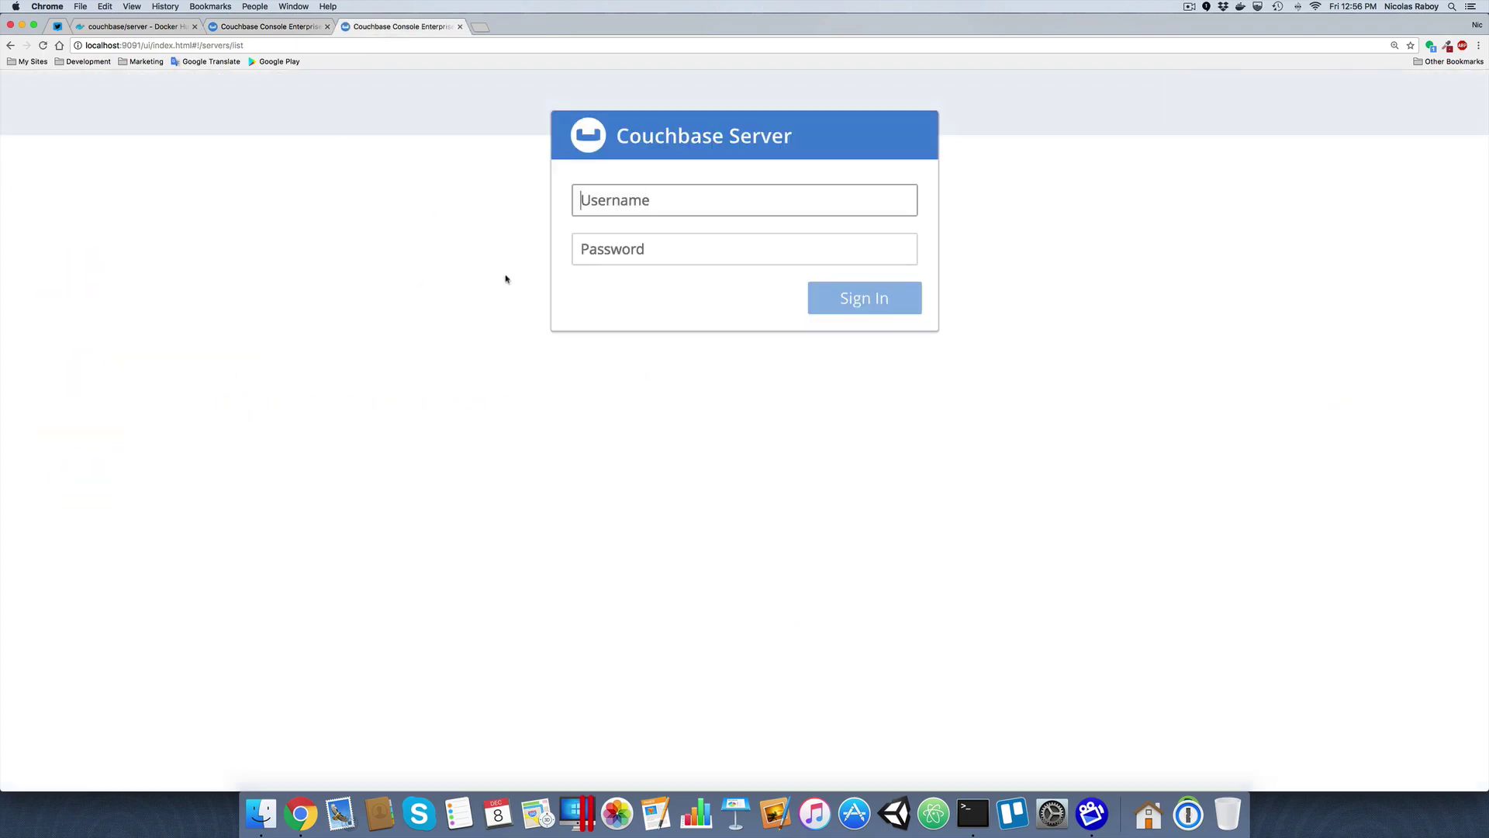
Close the browser tab for the 9091 console
left_click(459, 27)
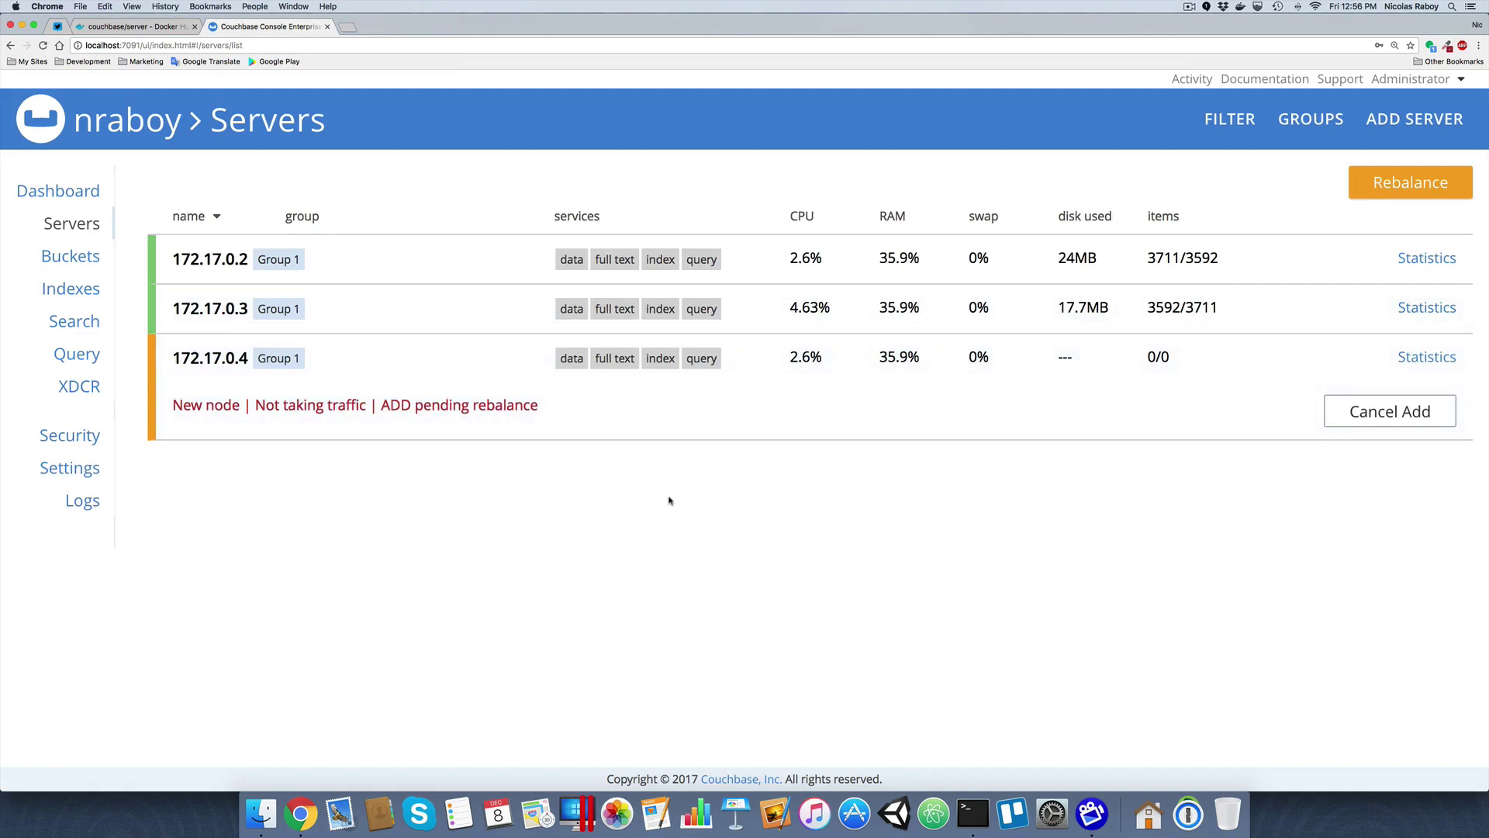
Rebalance the nraboy cluster to spread data across 172.17.0.2, 172.17.0.3 and 172.17.0.4
left_click(1395, 186)
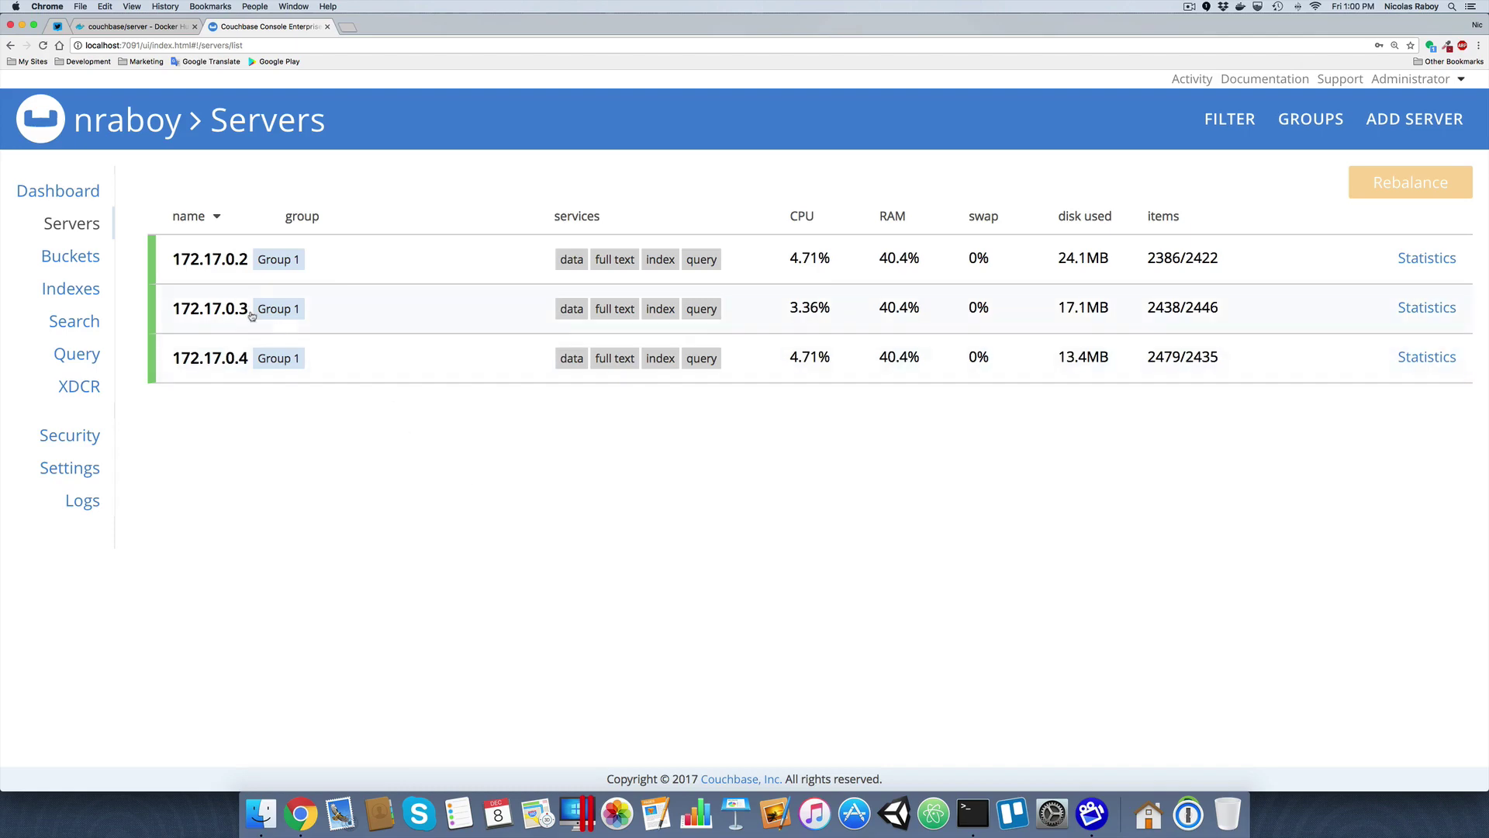
Remove node 172.17.0.3 from nraboy and rebalance data onto 172.17.0.2 and 172.17.0.4
left_click(334, 308)
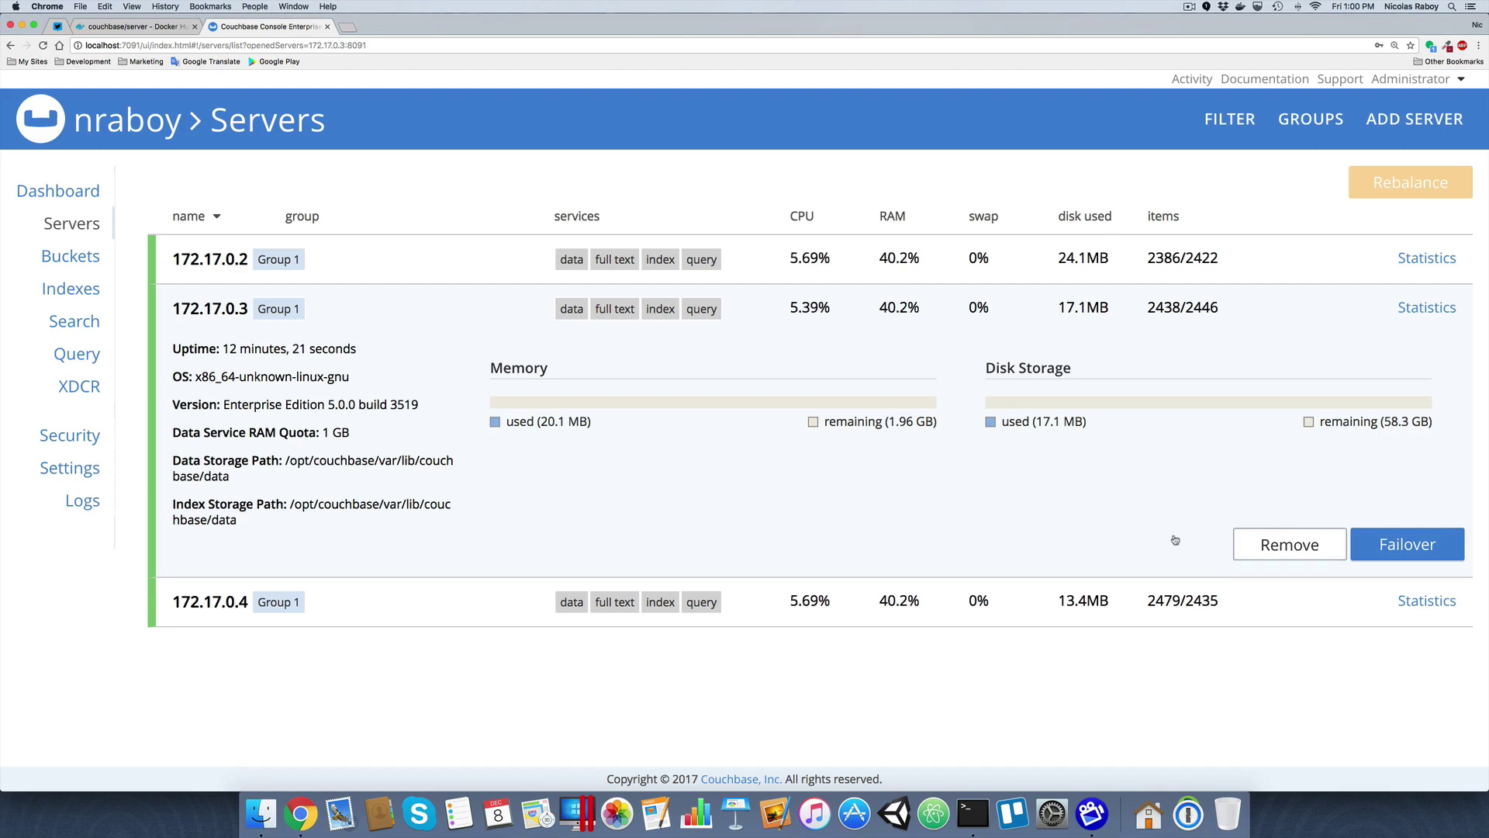
left_click(1269, 549)
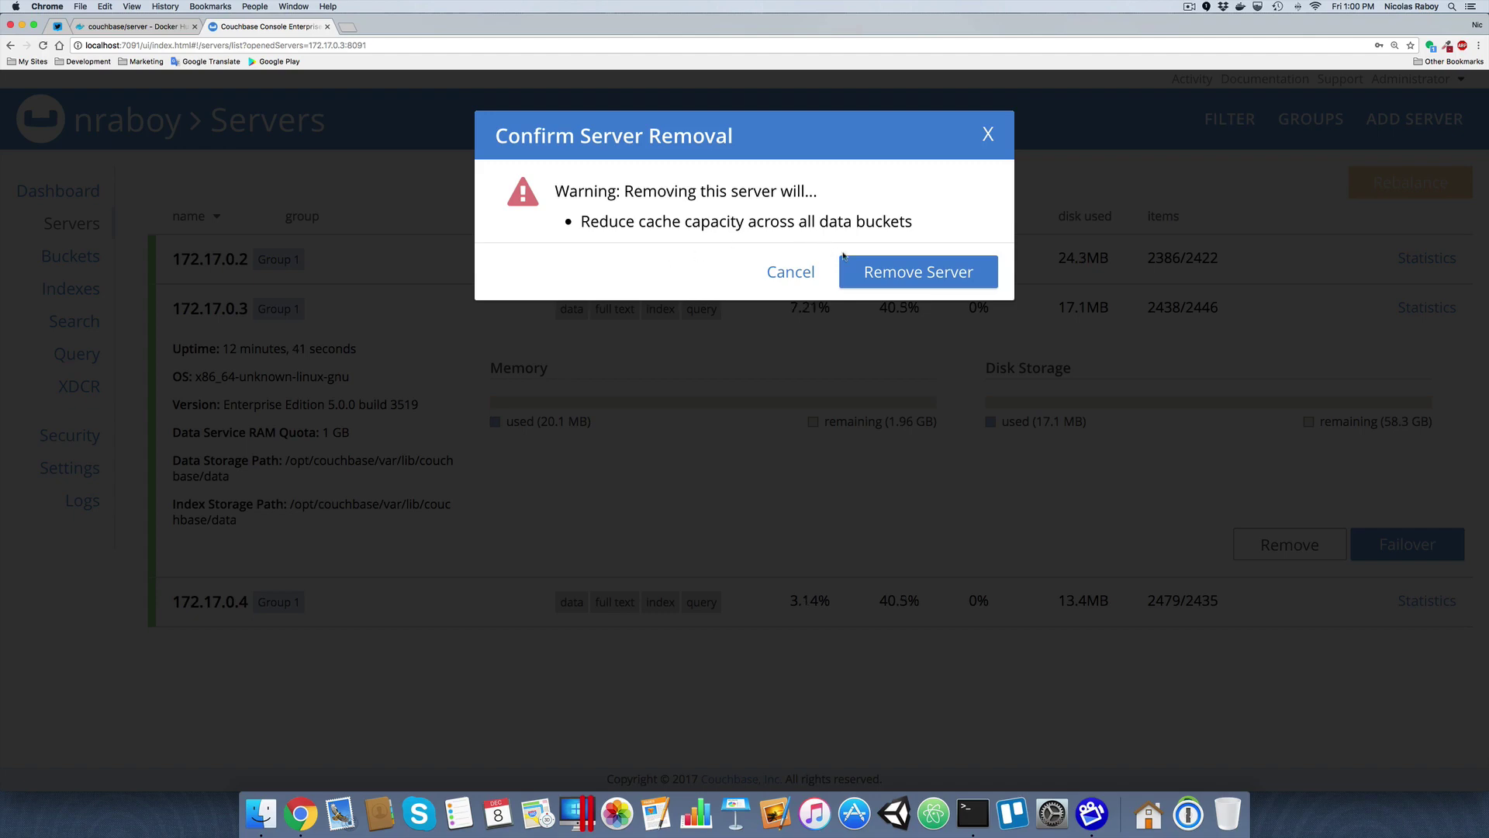
left_click(887, 273)
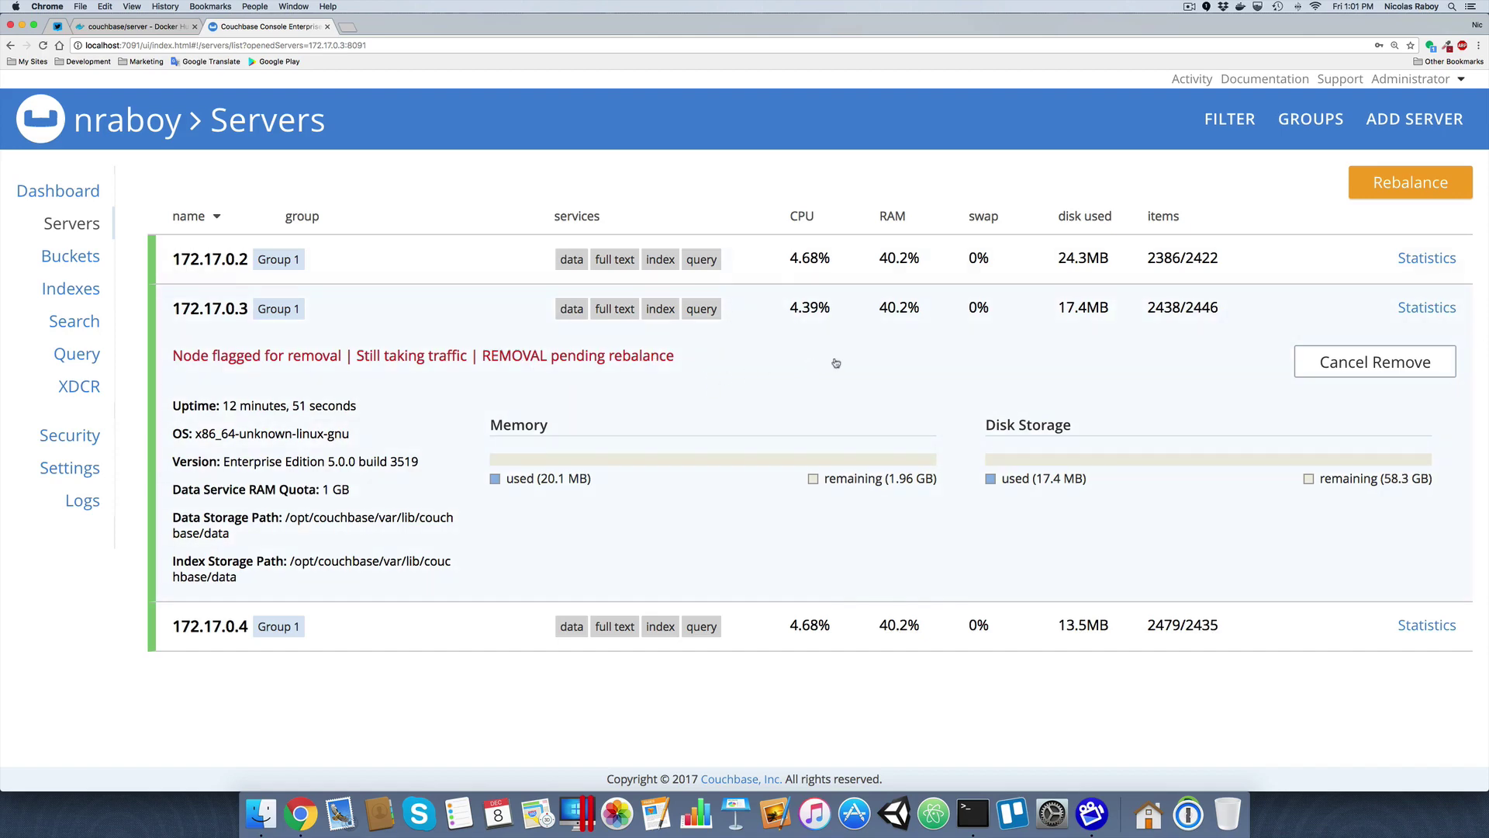
left_click(1393, 184)
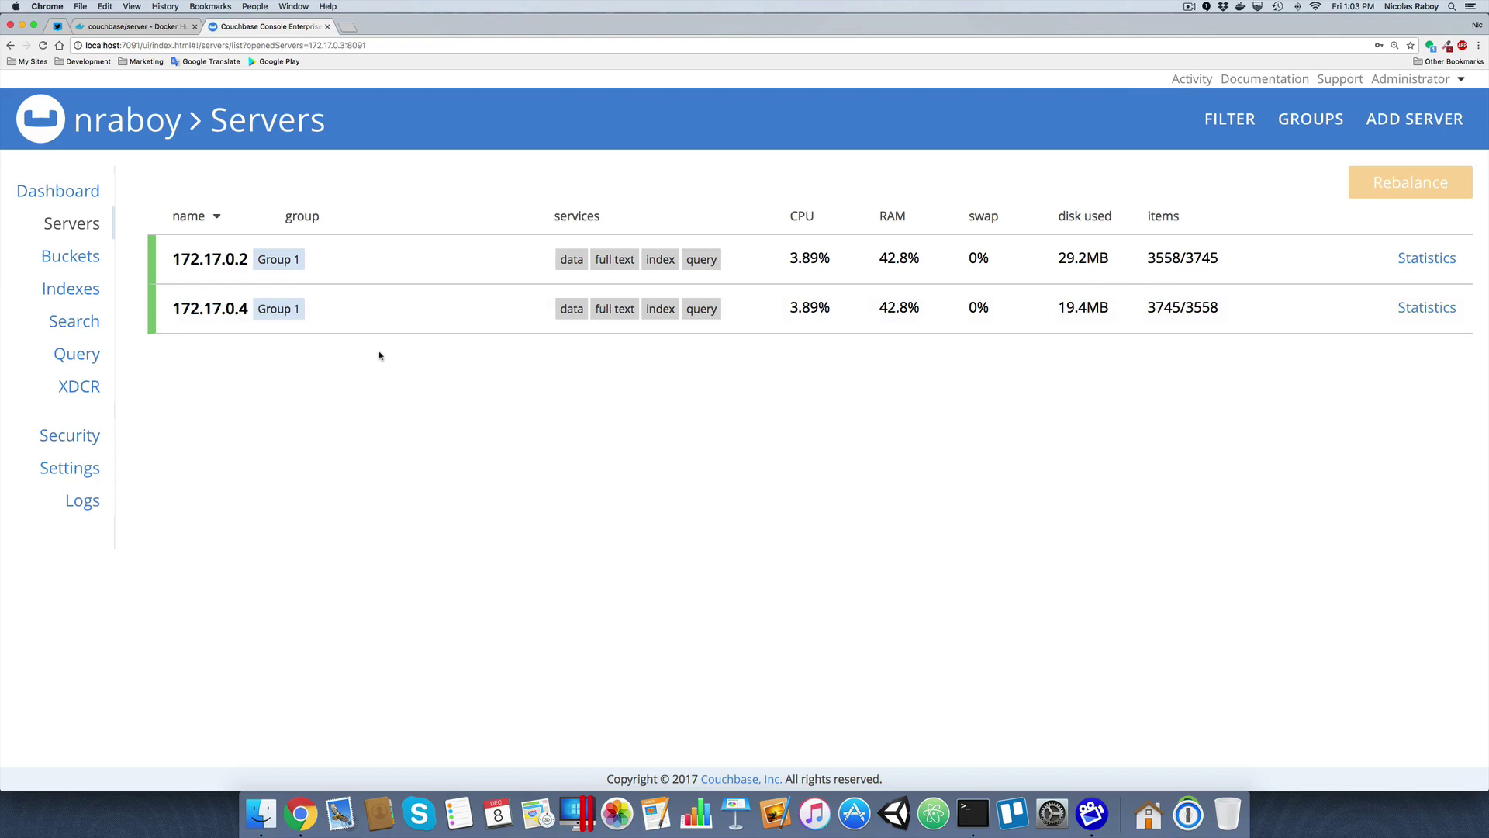
left_click(100, 257)
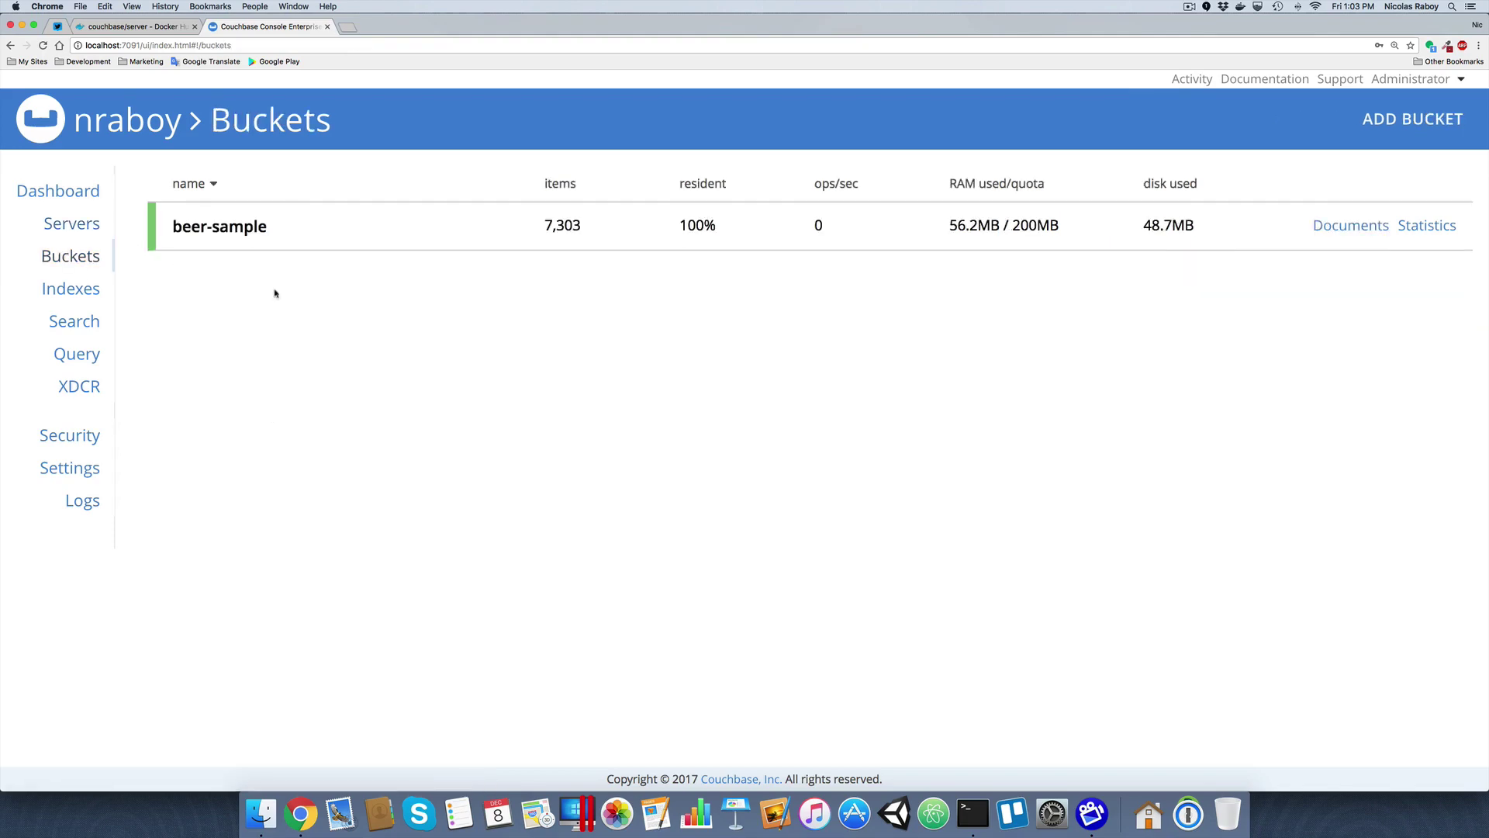
left_click(1328, 227)
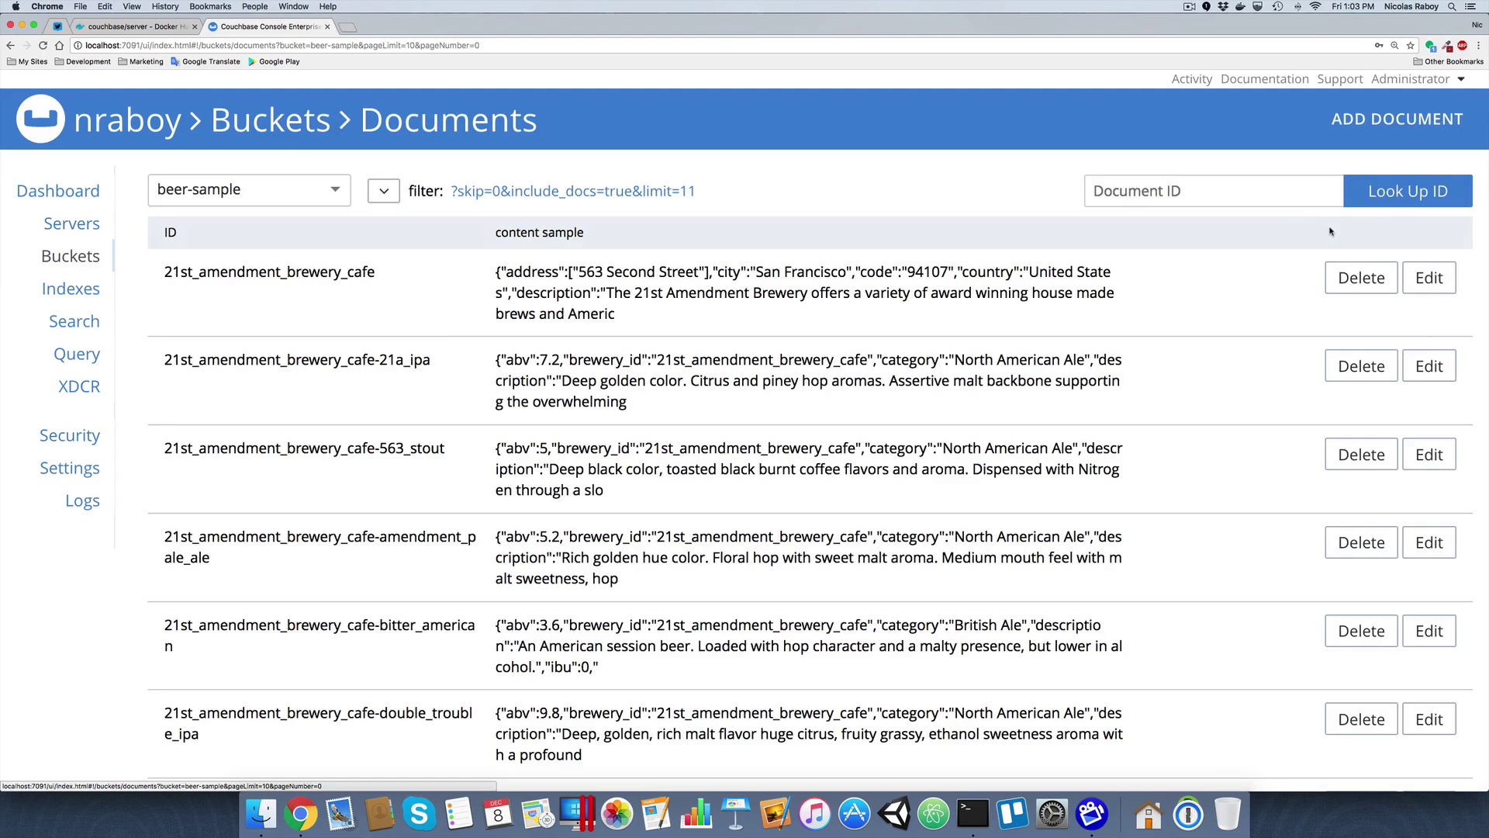
left_click(73, 225)
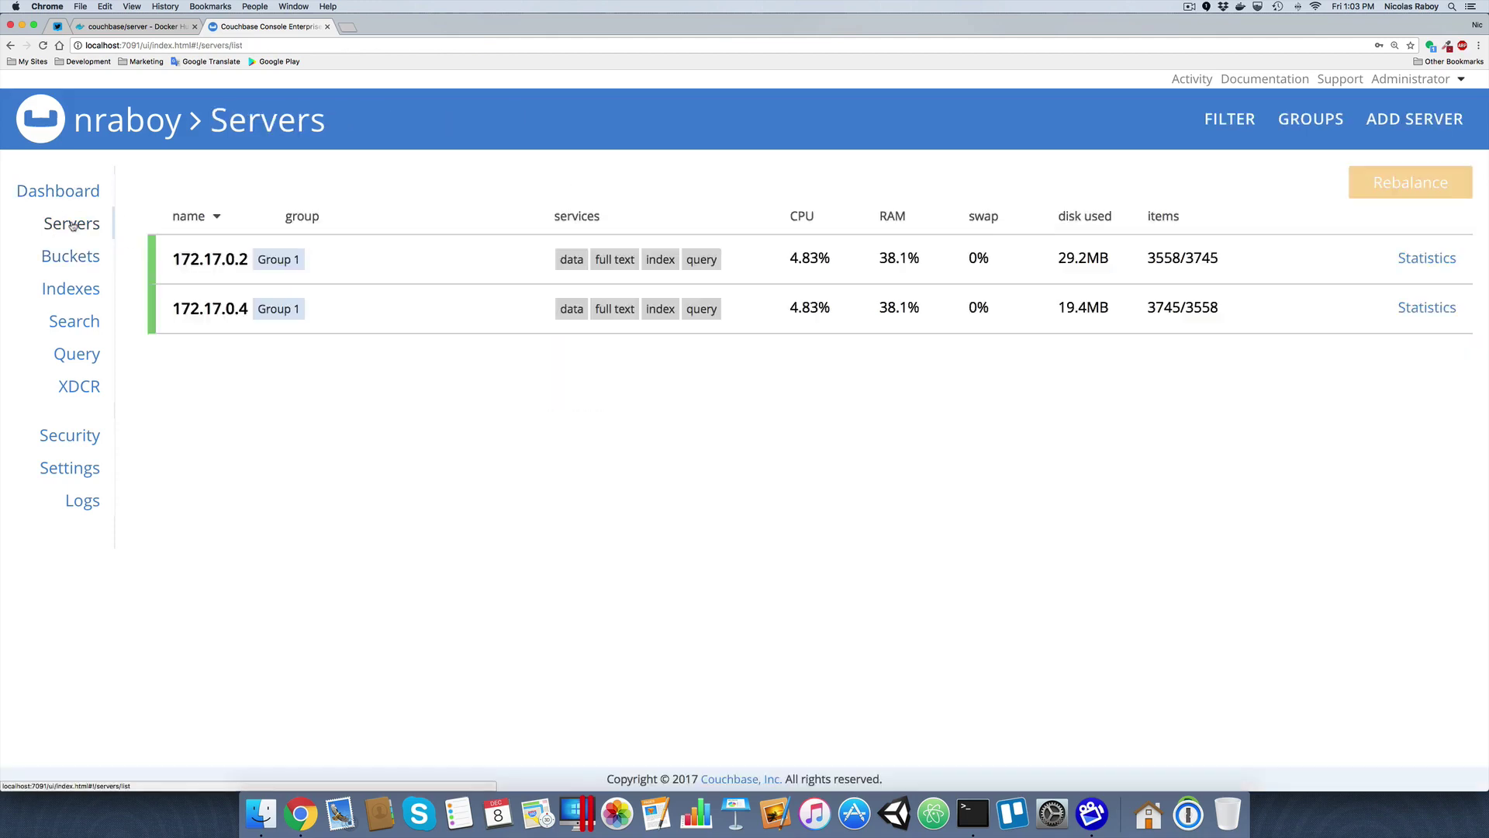